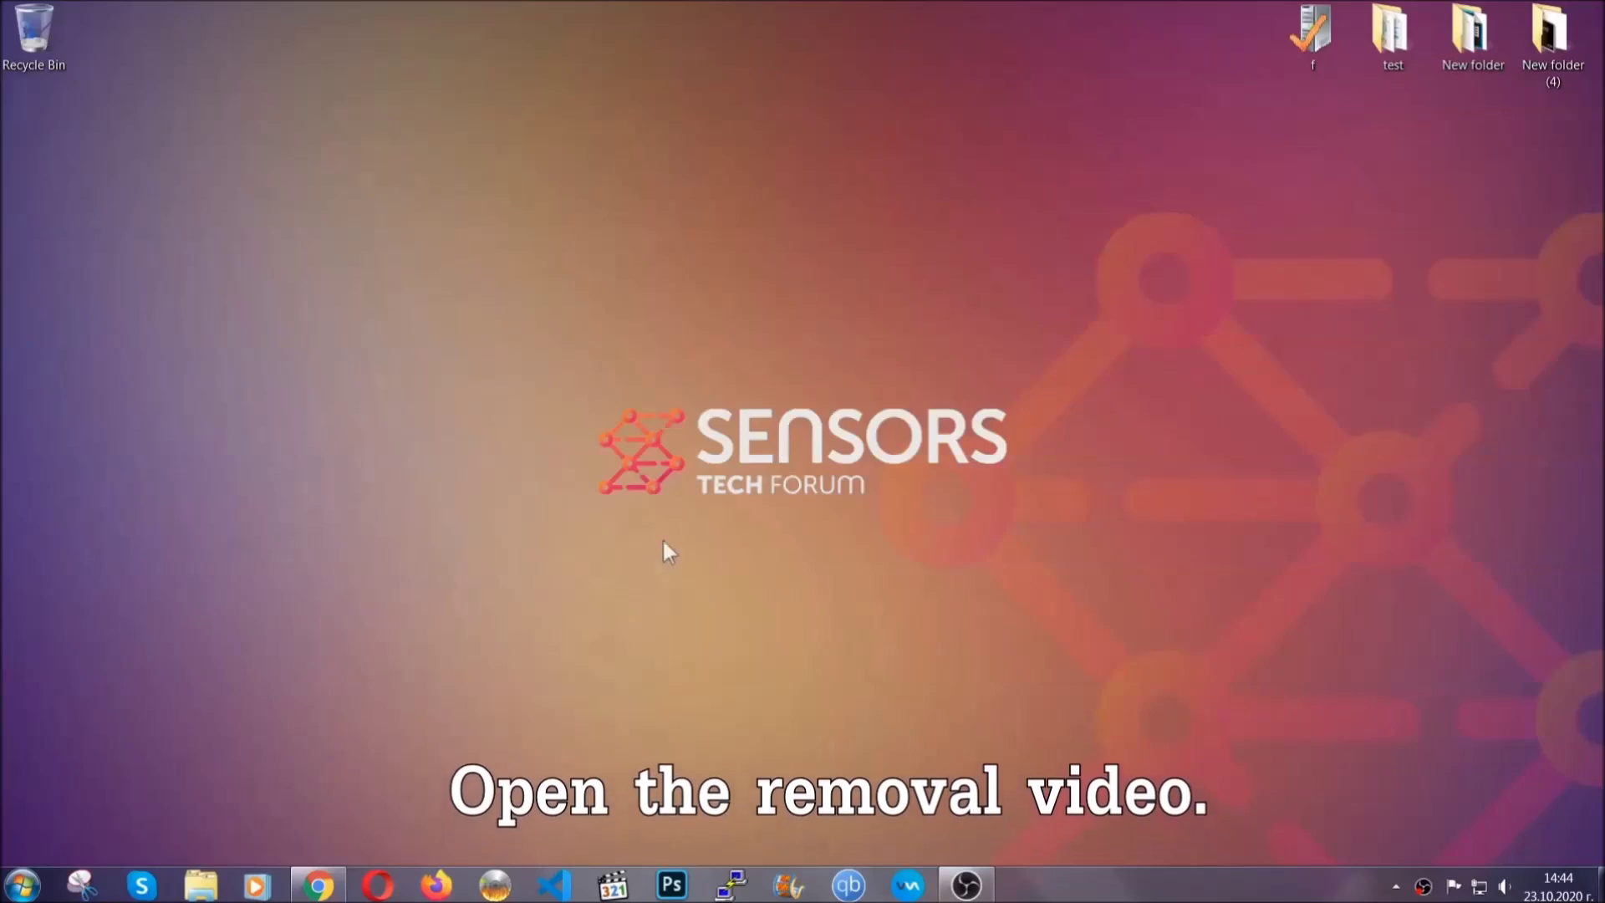
# - Bring up the ransomware removal video in Chrome and launch the downloaded SpyHunter installer
pyautogui.click(317, 886)
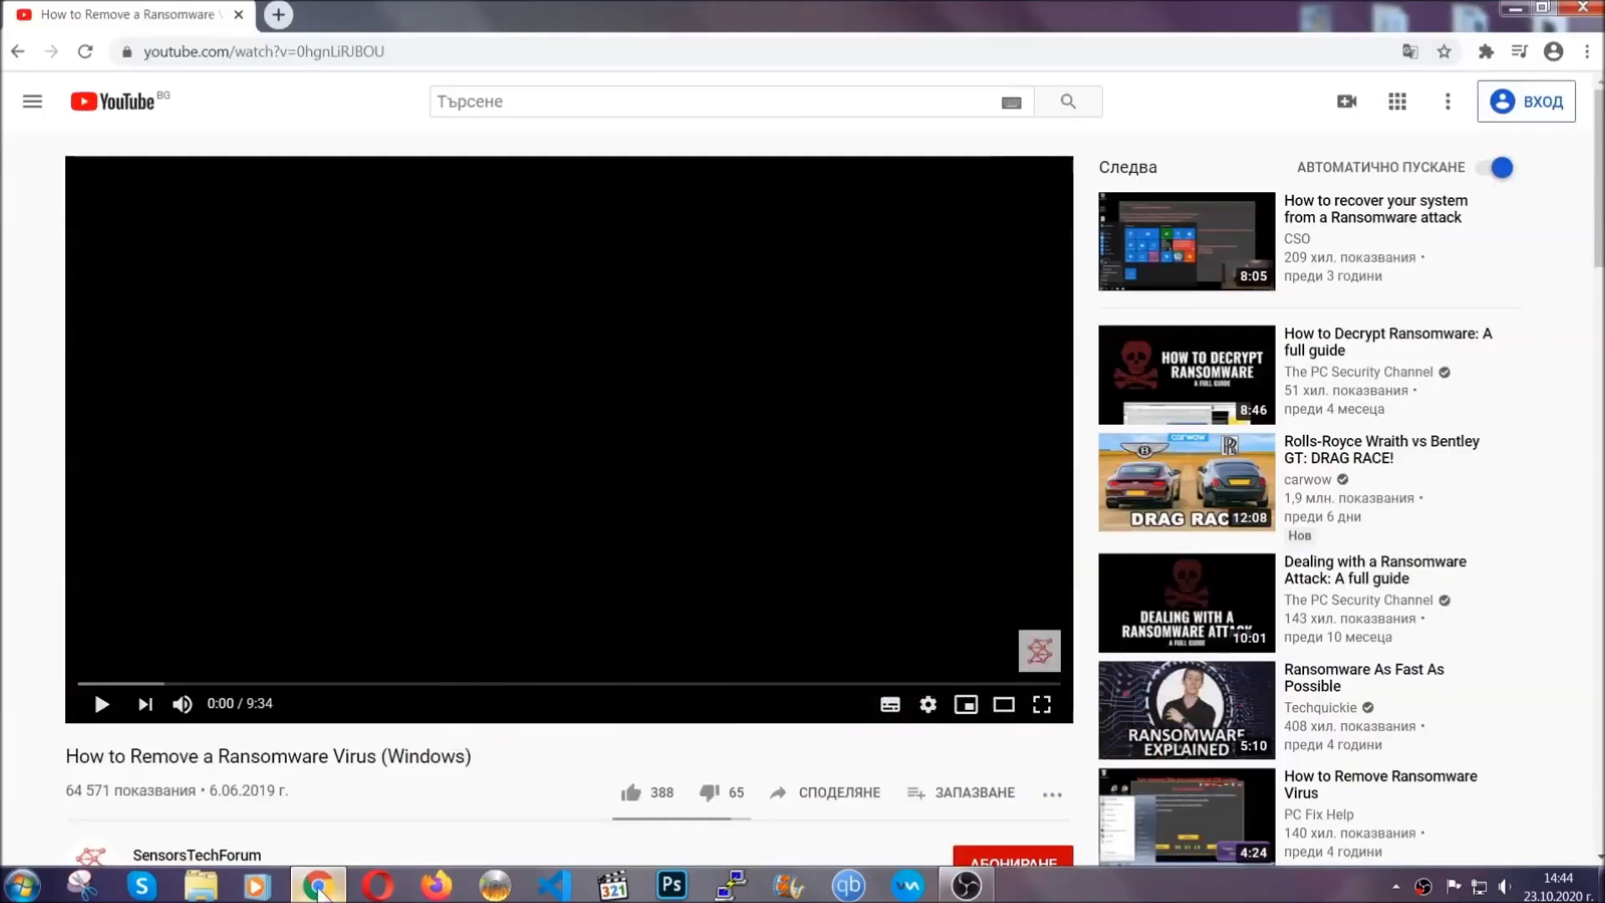
pyautogui.scroll(-3, 295, 679)
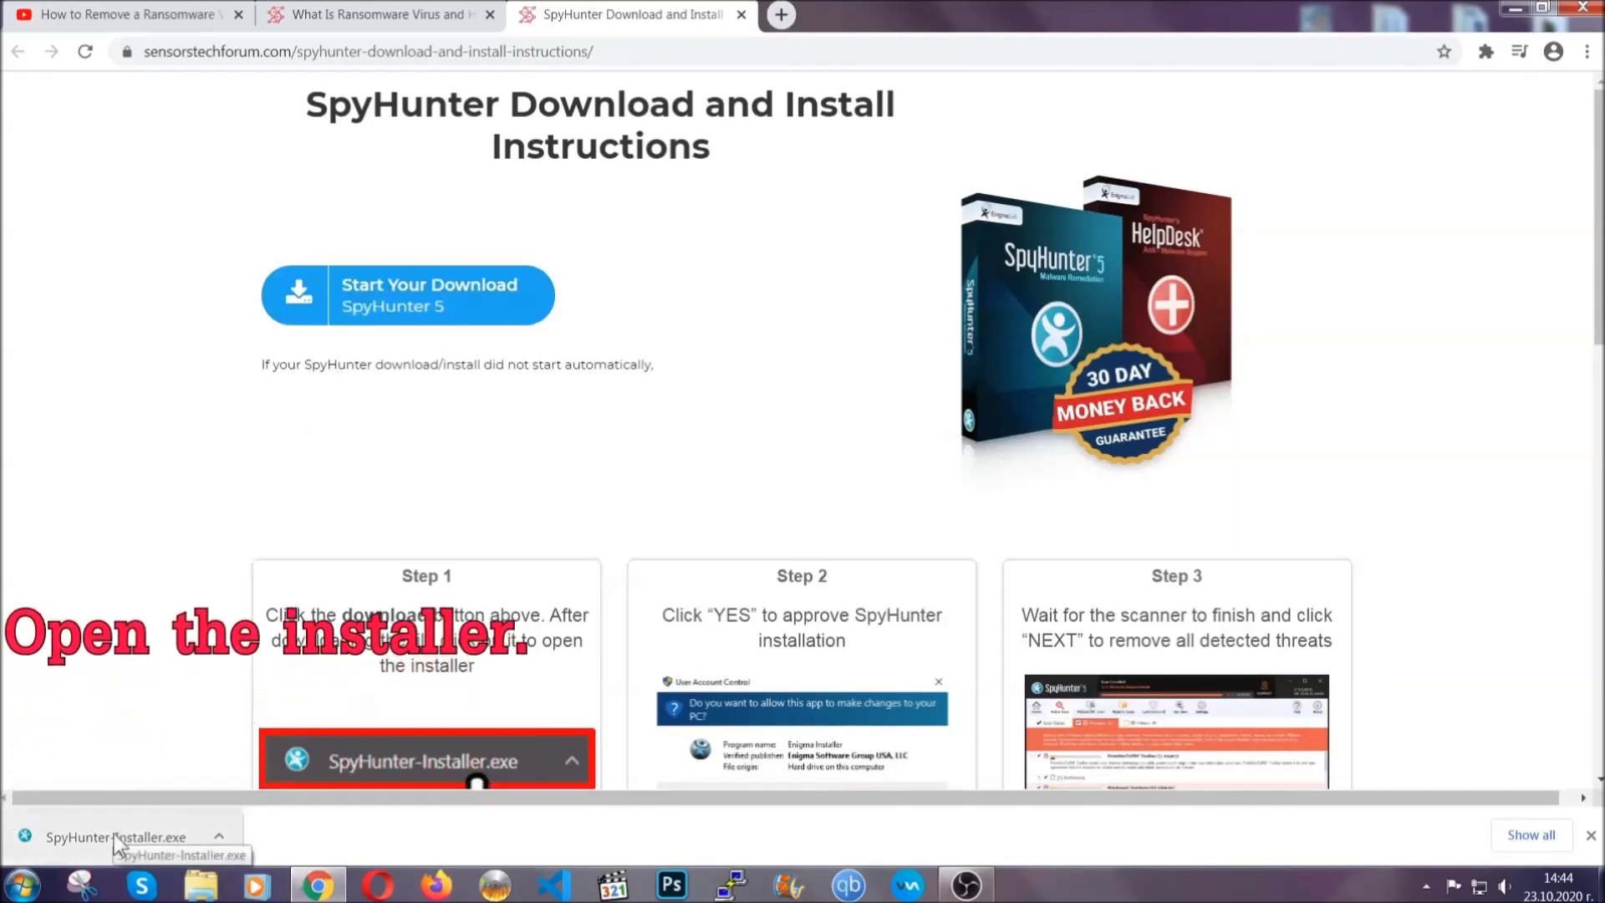
pyautogui.click(114, 834)
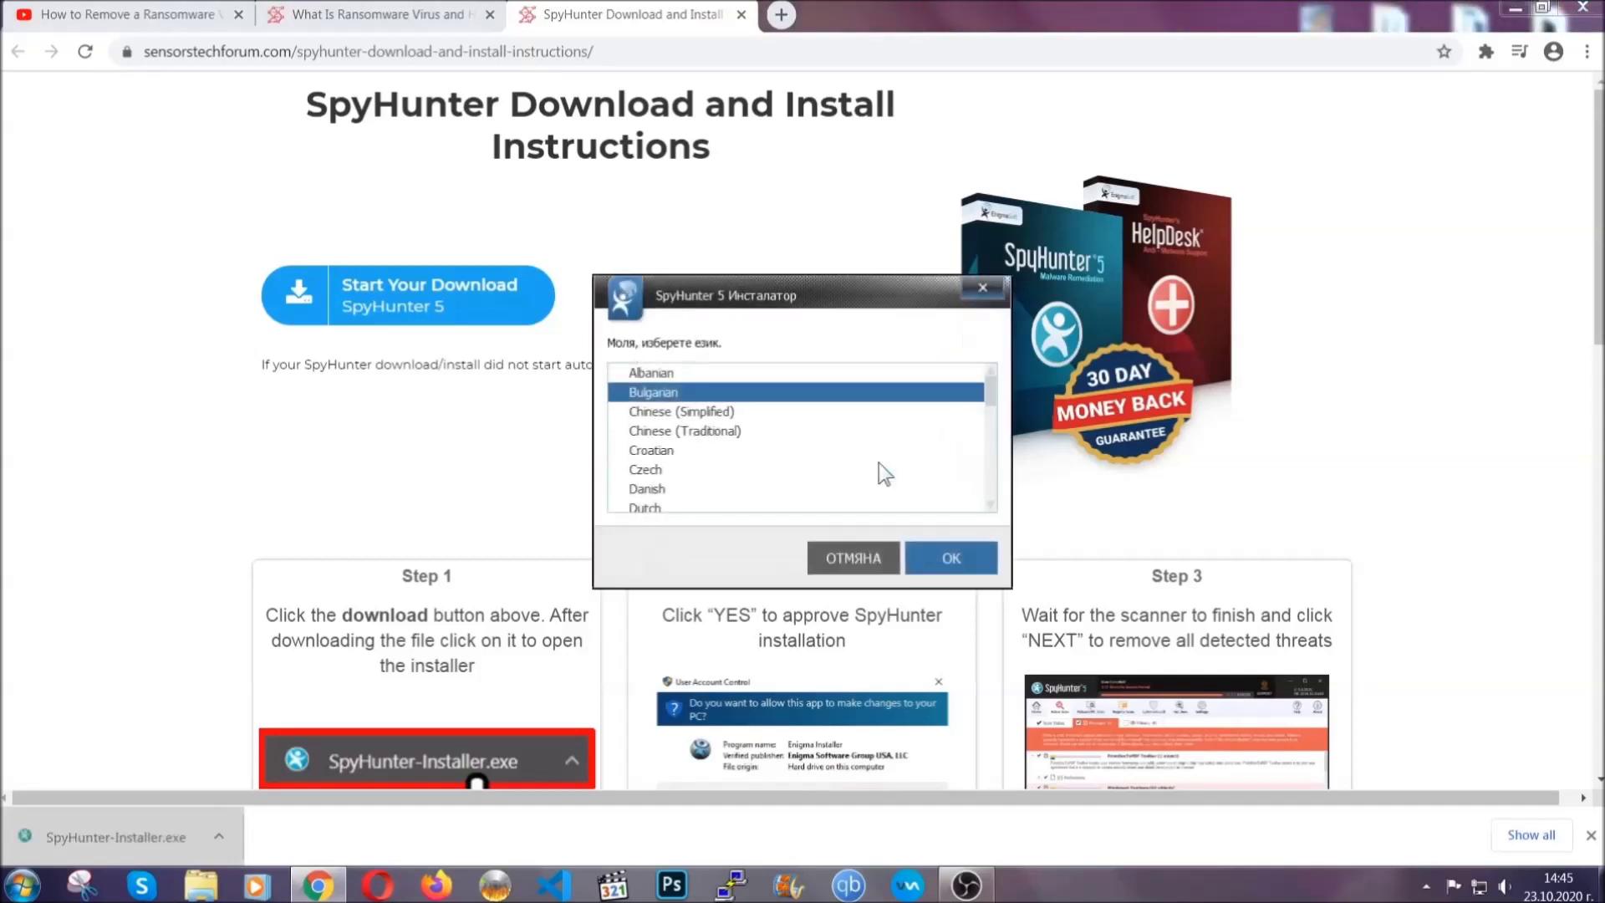
pyautogui.scroll(-2, 823, 458)
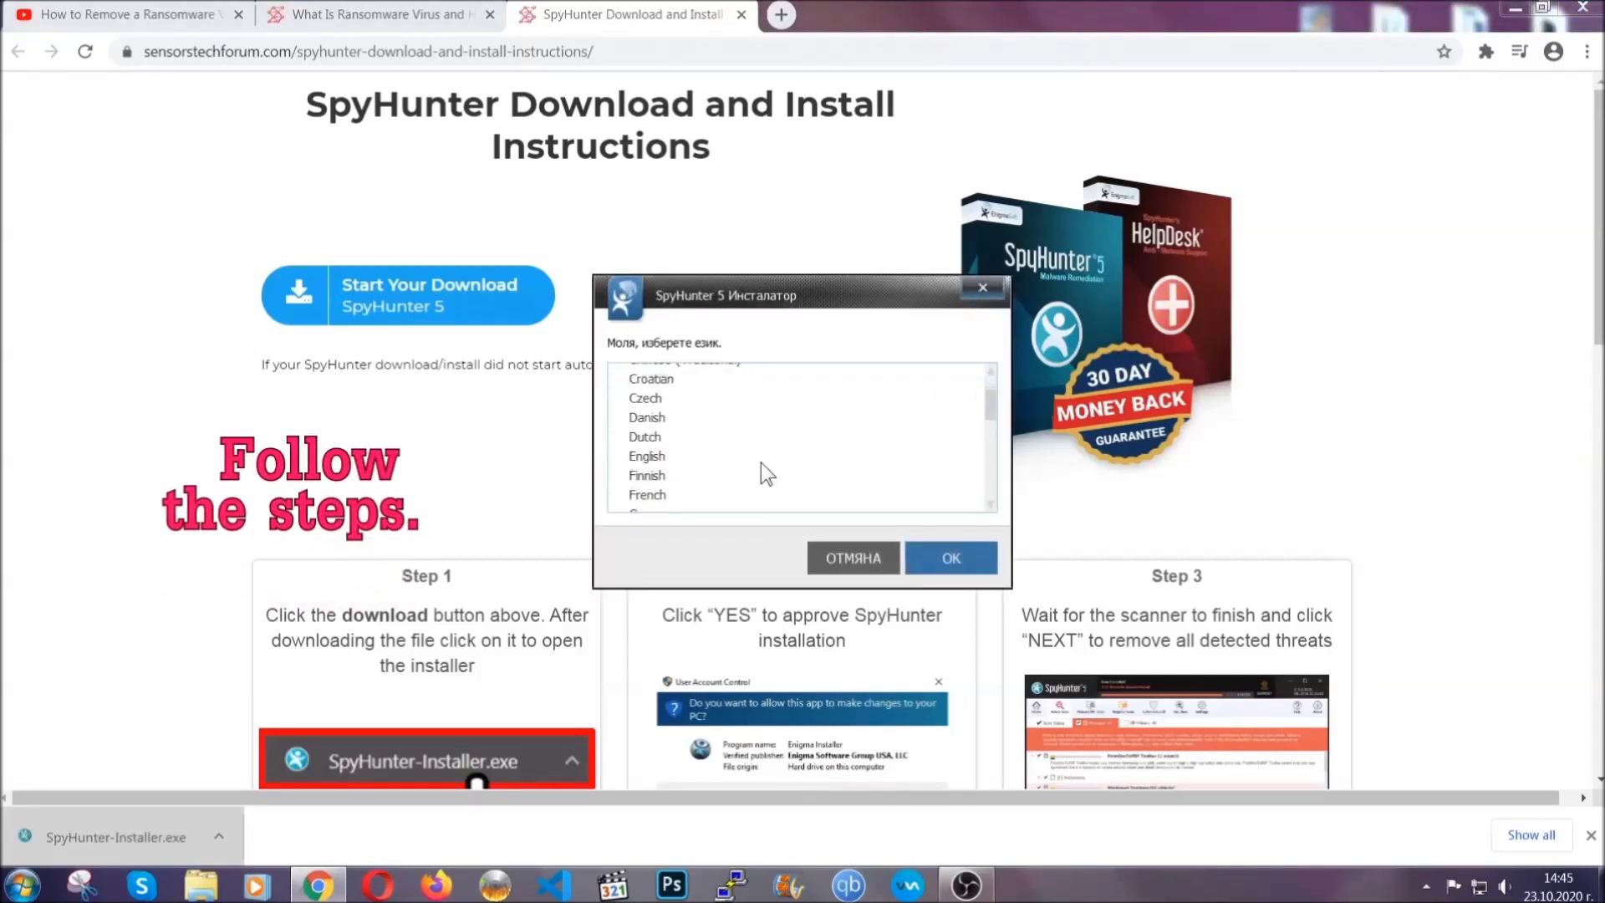
# - Install SpyHunter 5 in English with the EULA accepted, then close the finished installer
pyautogui.click(758, 457)
pyautogui.click(950, 556)
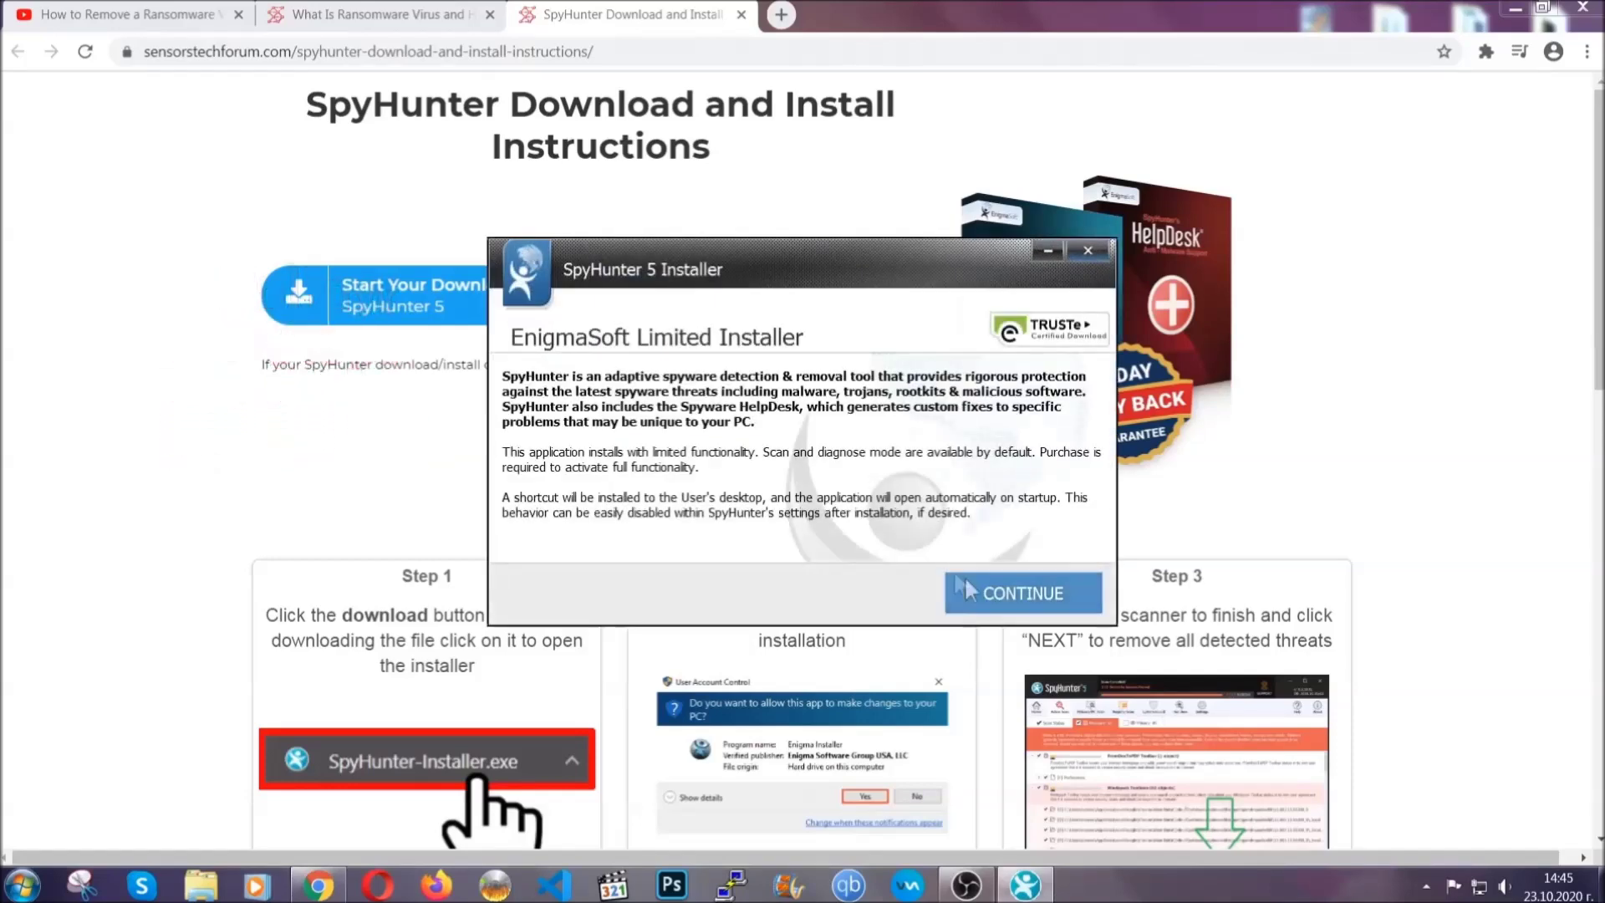
pyautogui.click(970, 584)
pyautogui.click(815, 539)
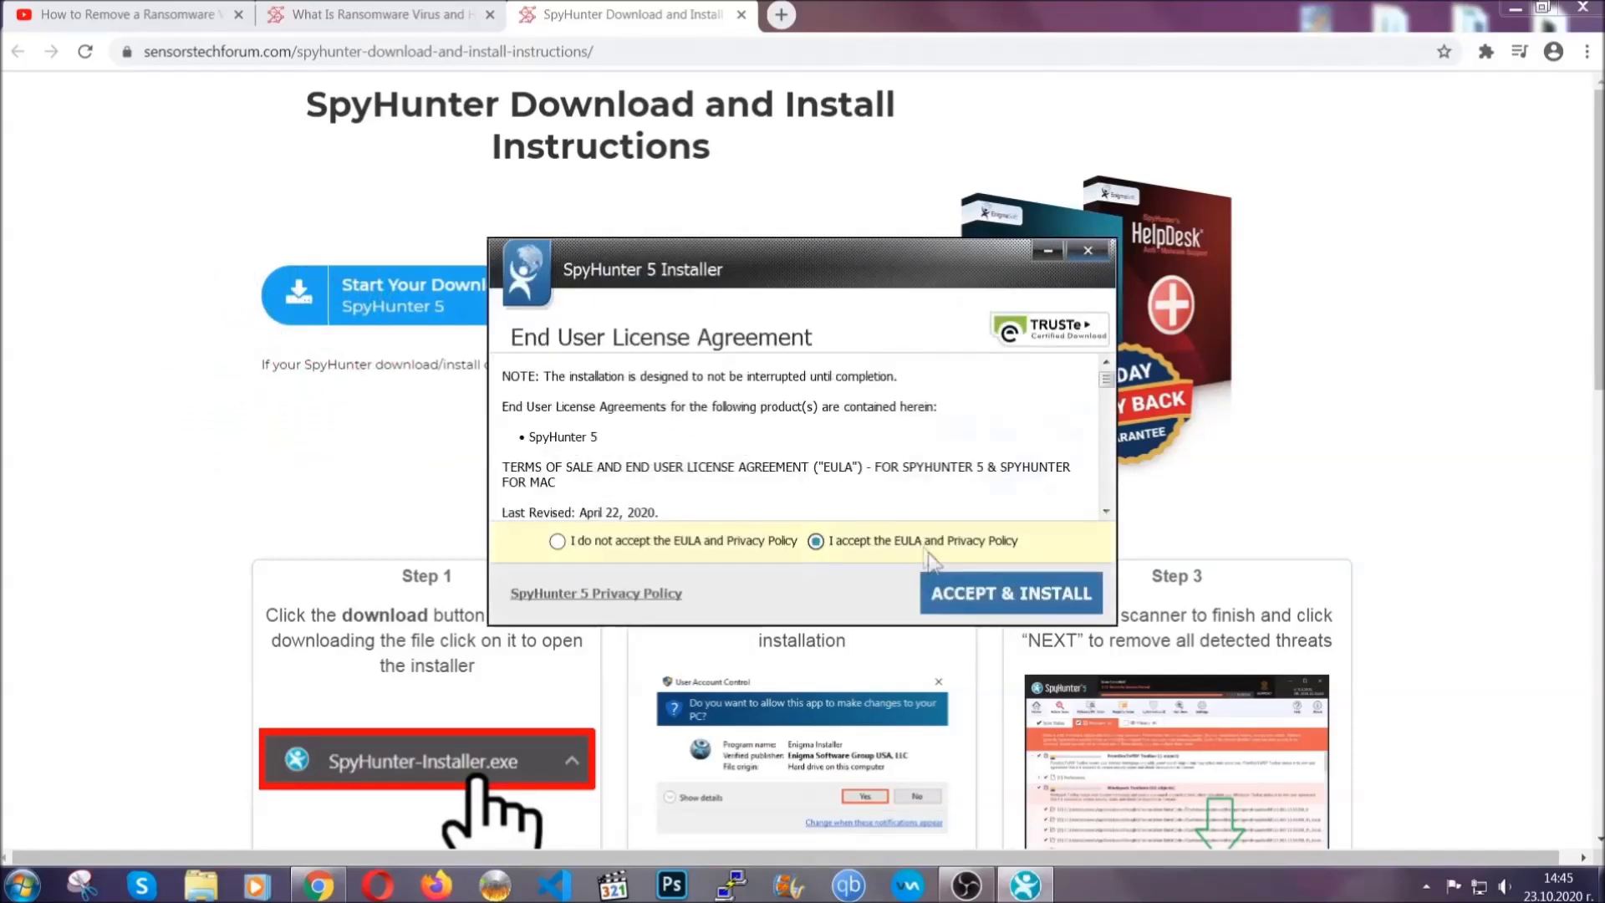
pyautogui.click(959, 586)
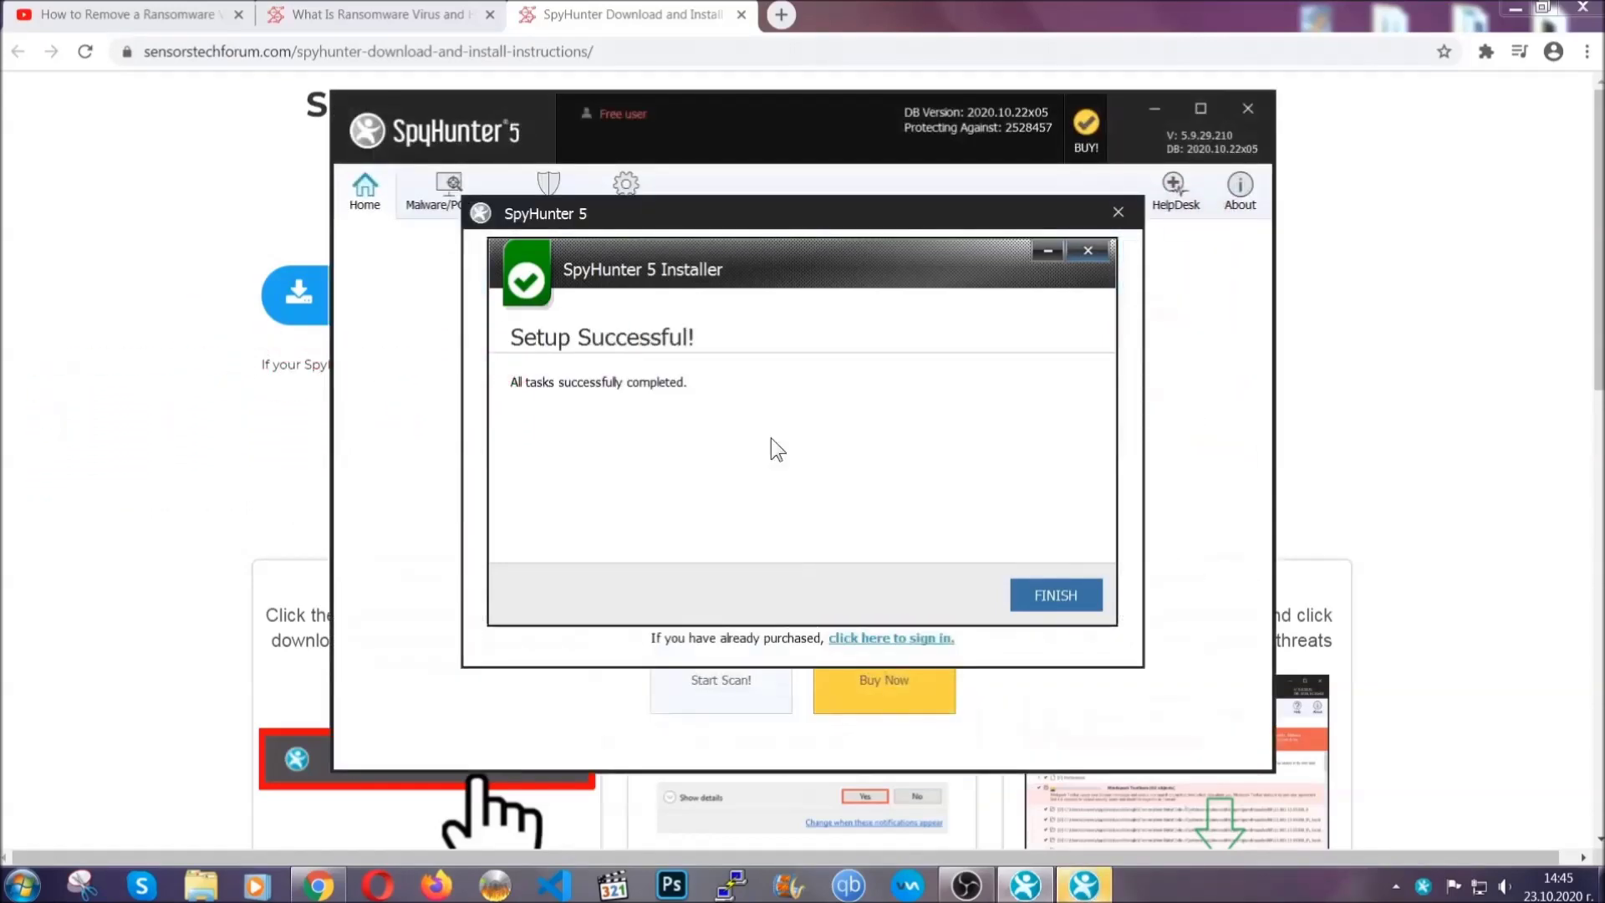
pyautogui.click(1028, 597)
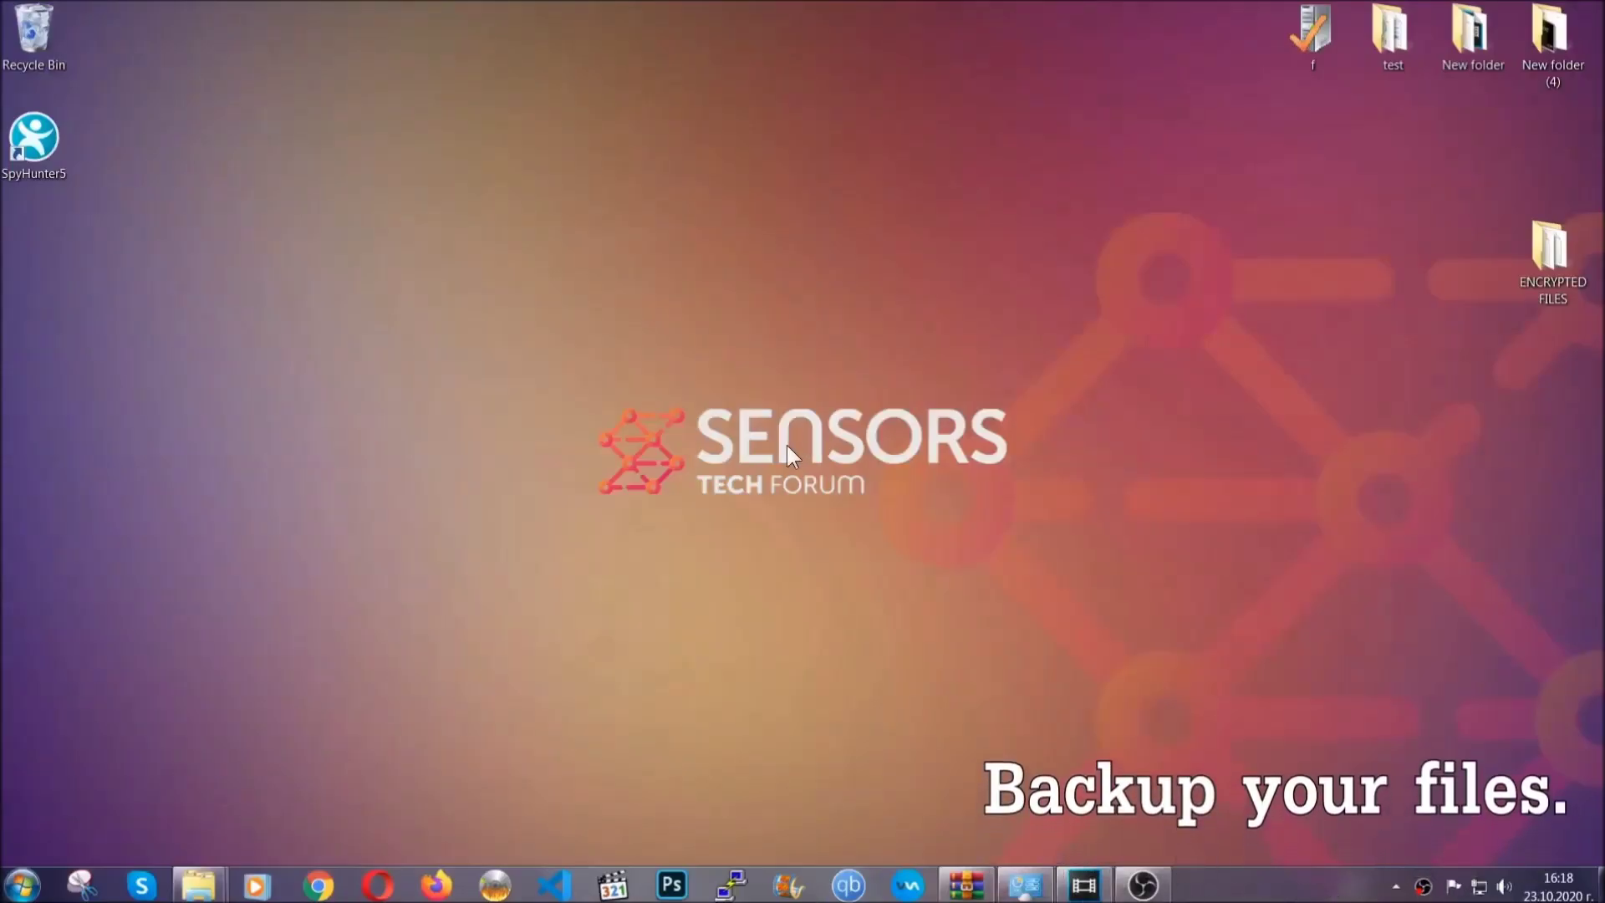
# - Copy all six files from the ENCRYPTED FILES folder
pyautogui.doubleClick(1541, 256)
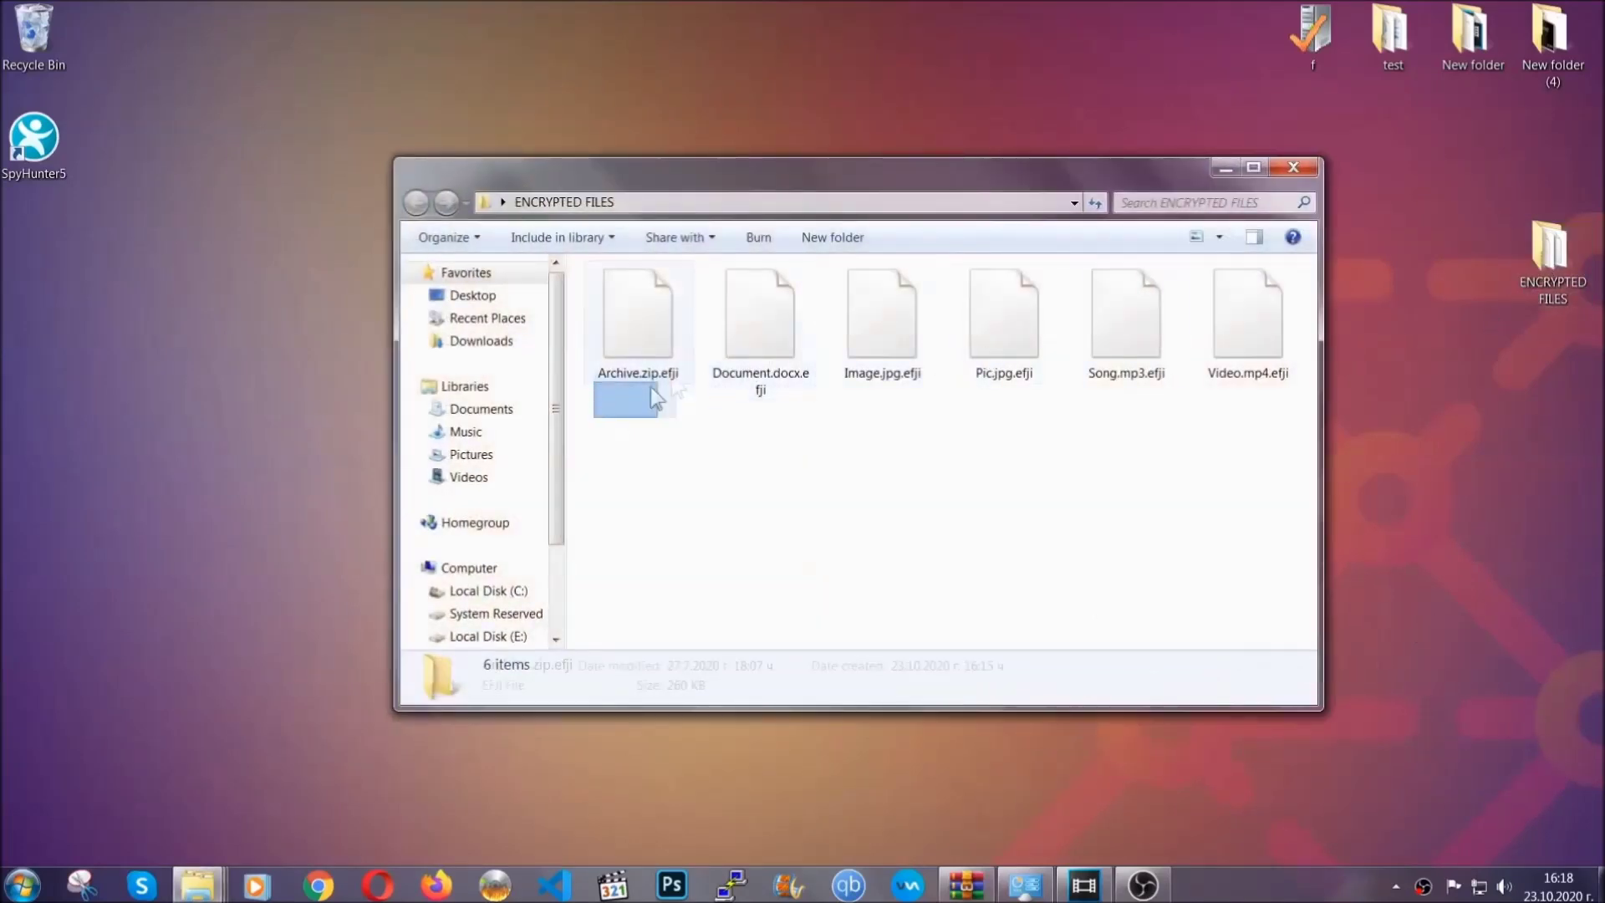
pyautogui.moveTo(651, 395); pyautogui.dragTo(1254, 297)
pyautogui.rightClick(1254, 296)
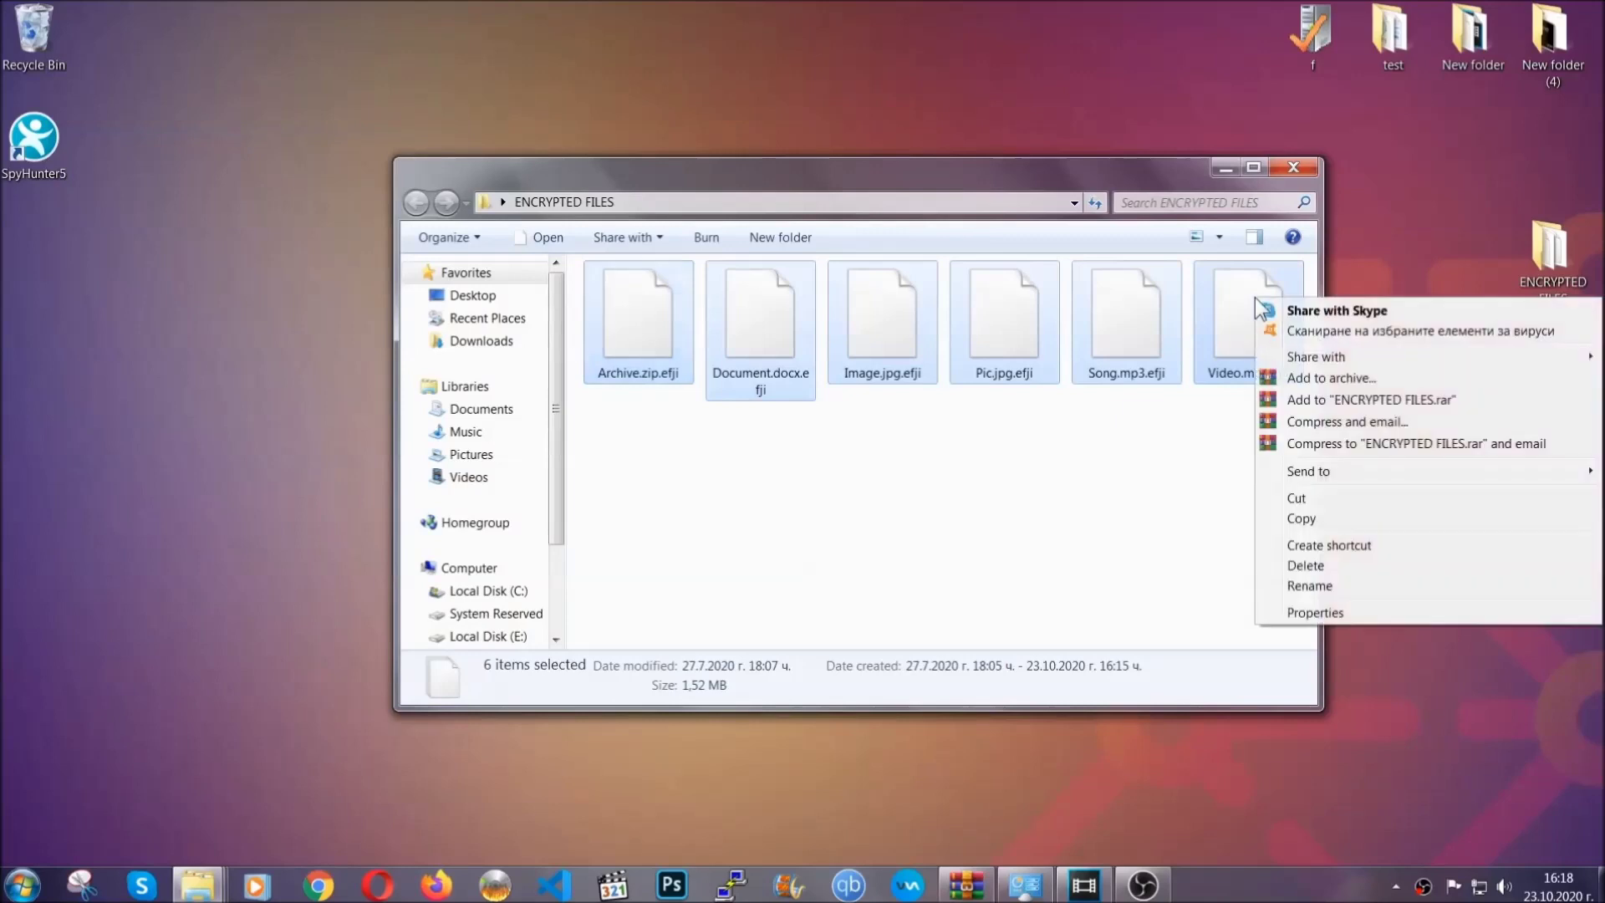
pyautogui.click(1301, 519)
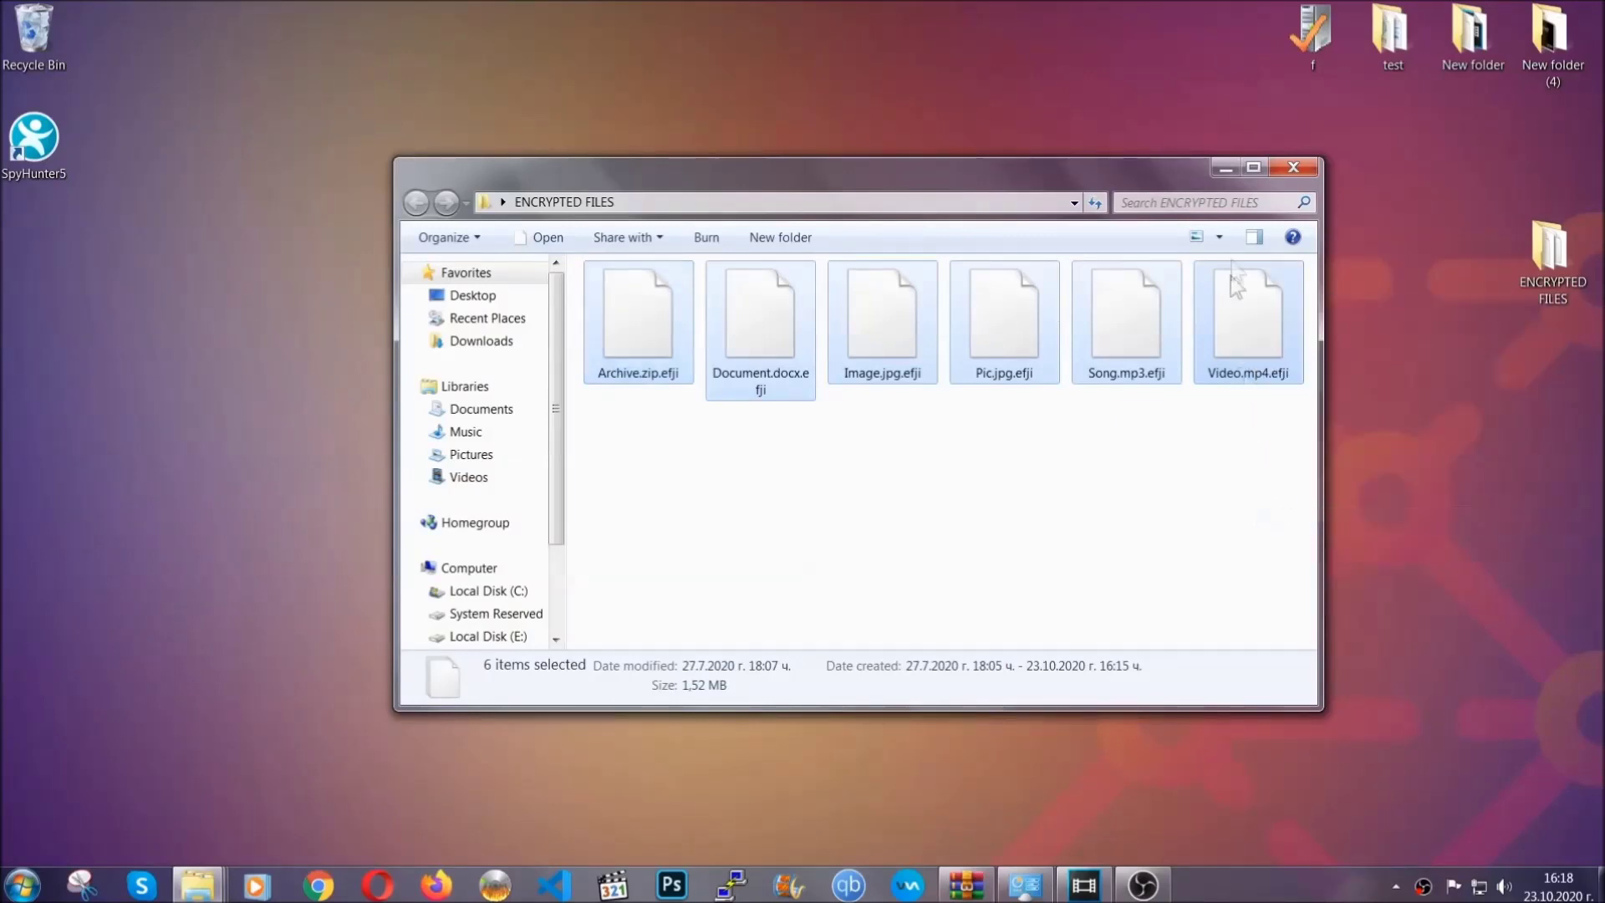
pyautogui.click(1231, 167)
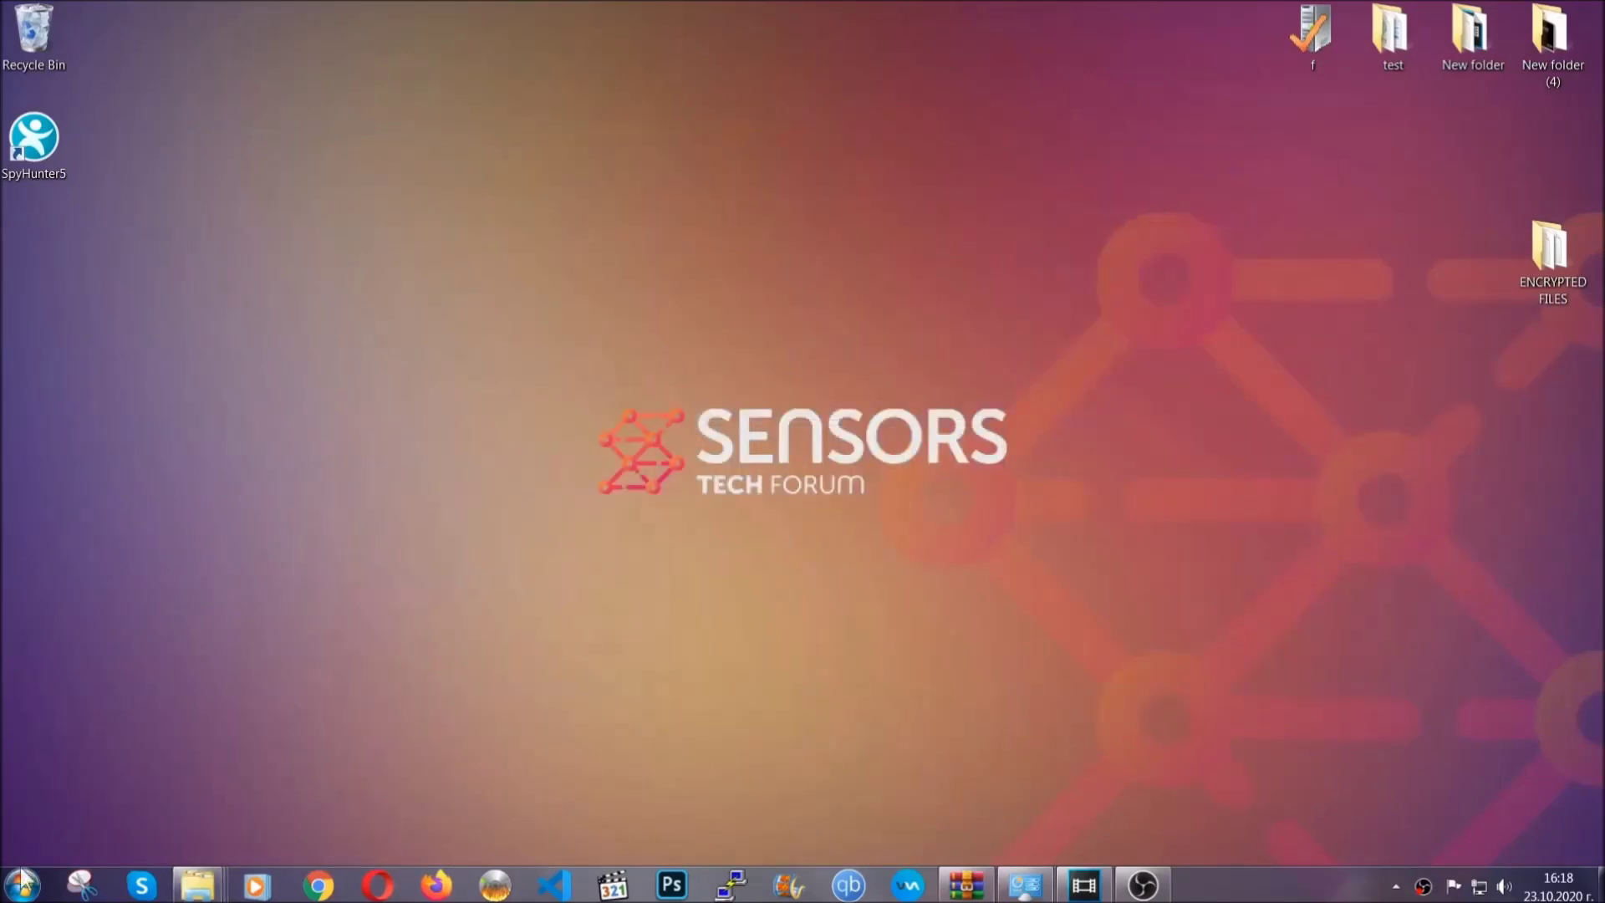
# - Paste the six copied files onto FLASH DRIVE (H:) and close its window
pyautogui.click(20, 885)
pyautogui.click(307, 627)
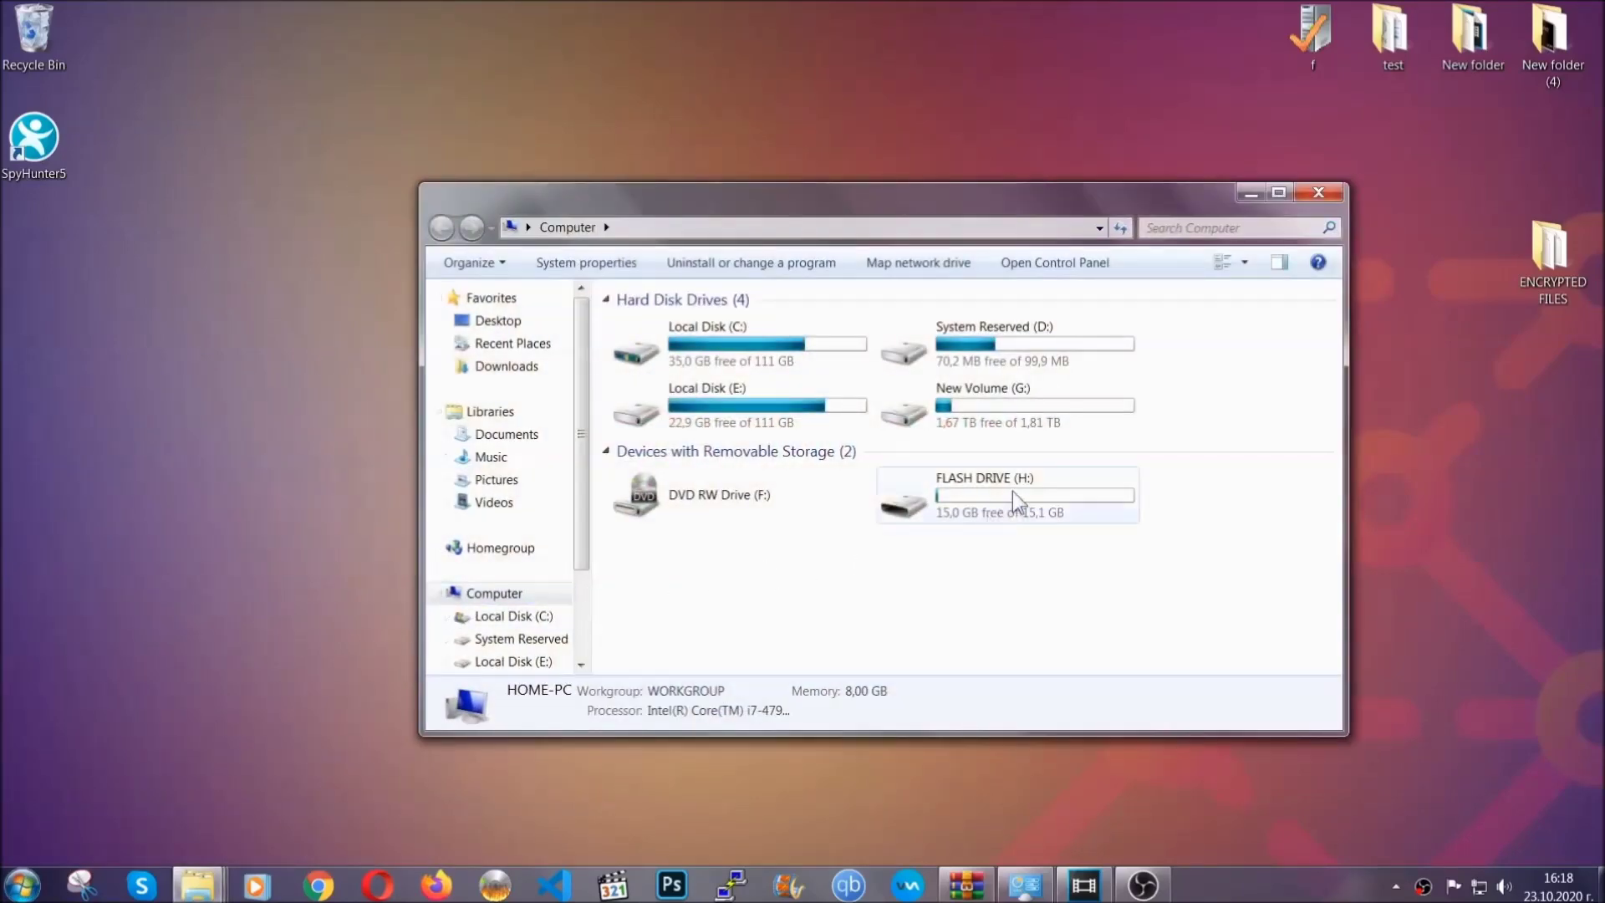
pyautogui.doubleClick(1011, 491)
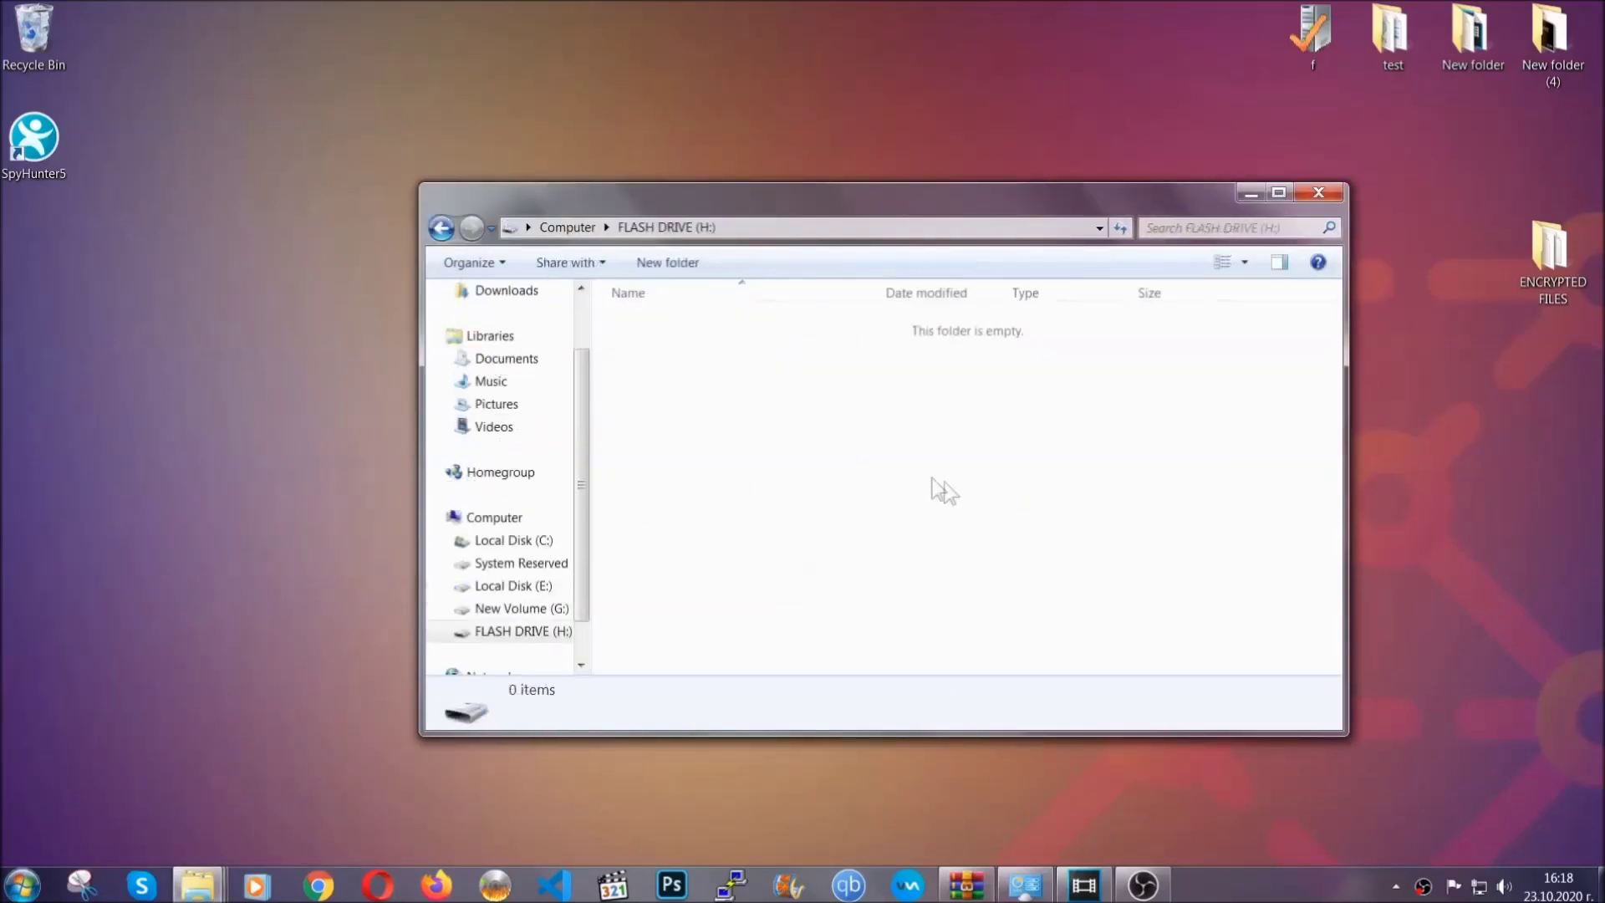
pyautogui.rightClick(693, 373)
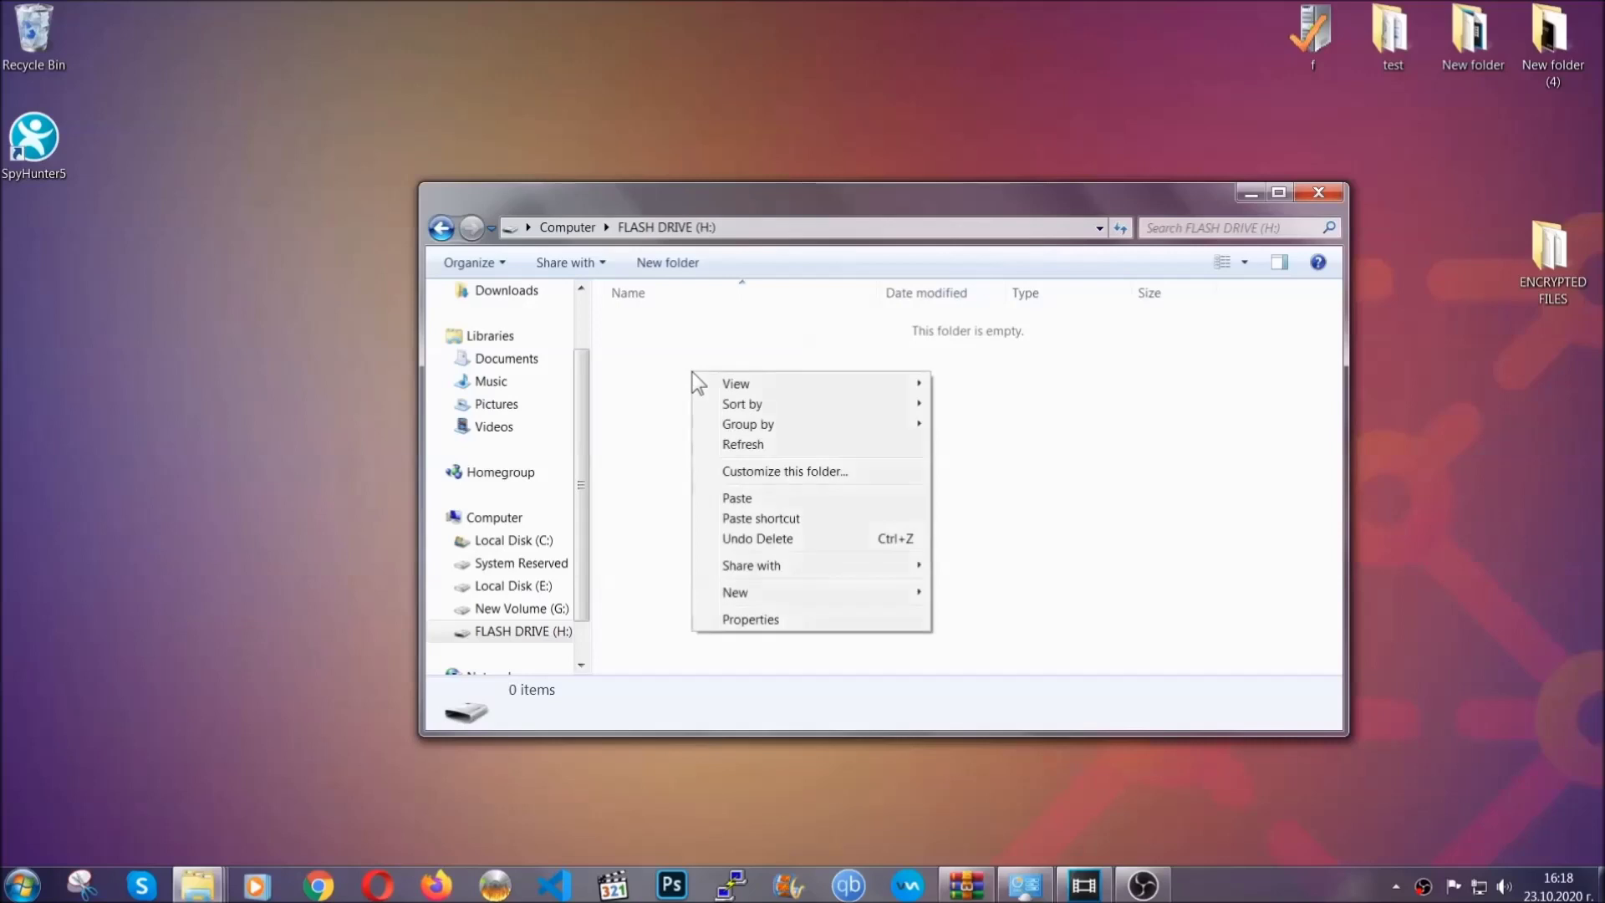
pyautogui.click(732, 500)
pyautogui.click(731, 501)
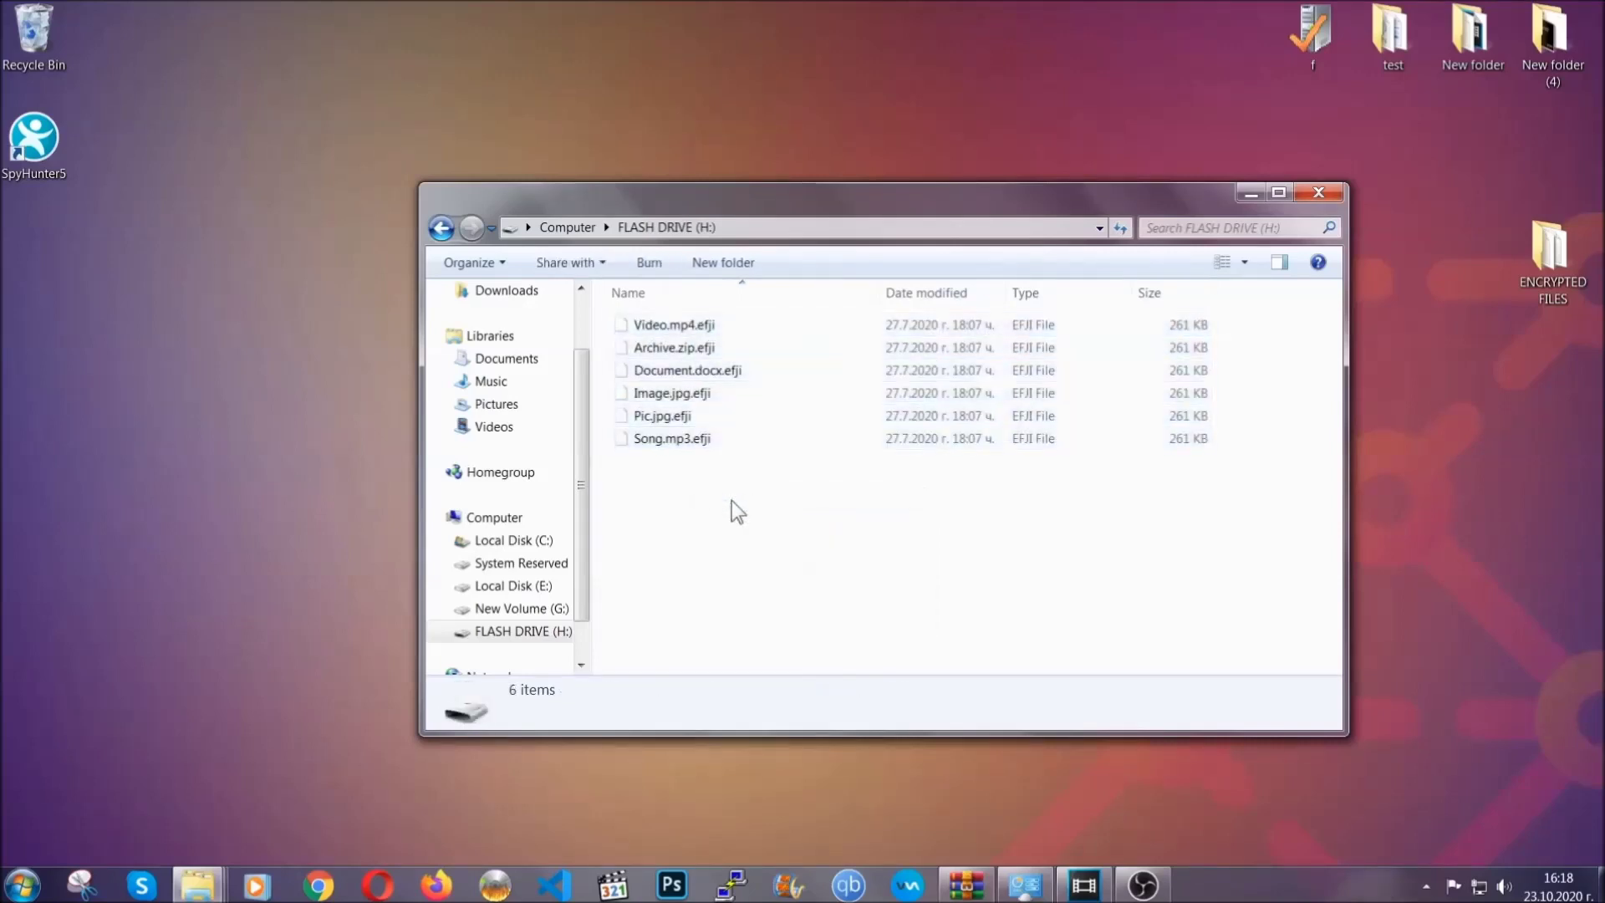
pyautogui.click(1326, 195)
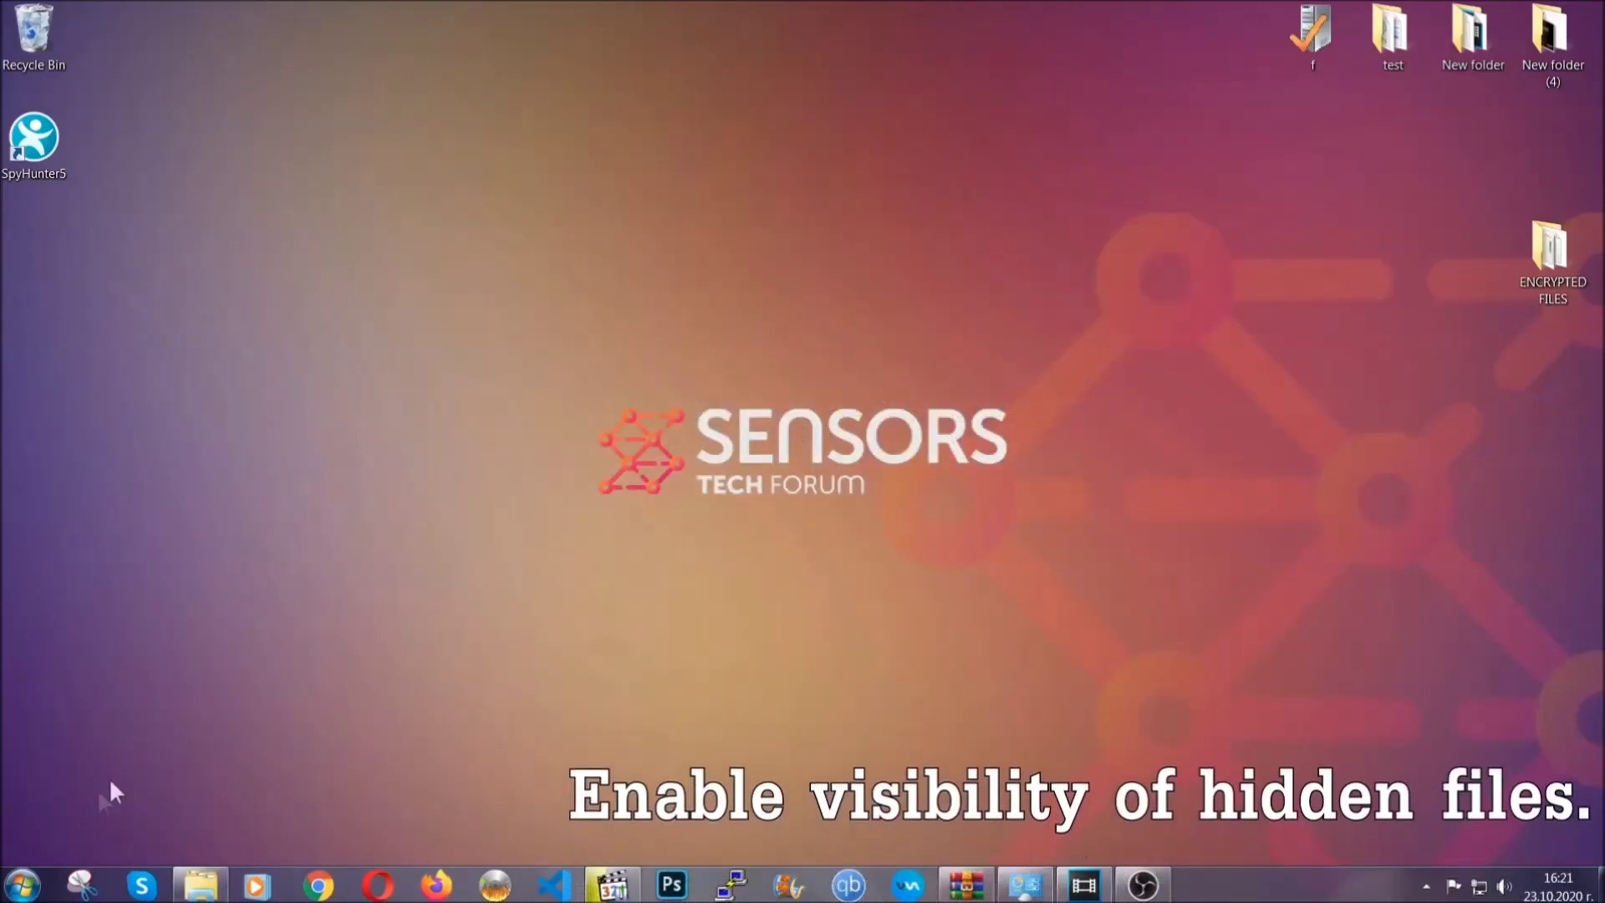
# - Enable 'Show hidden files, folders, and drives' in Folder Options and apply it
pyautogui.click(23, 885)
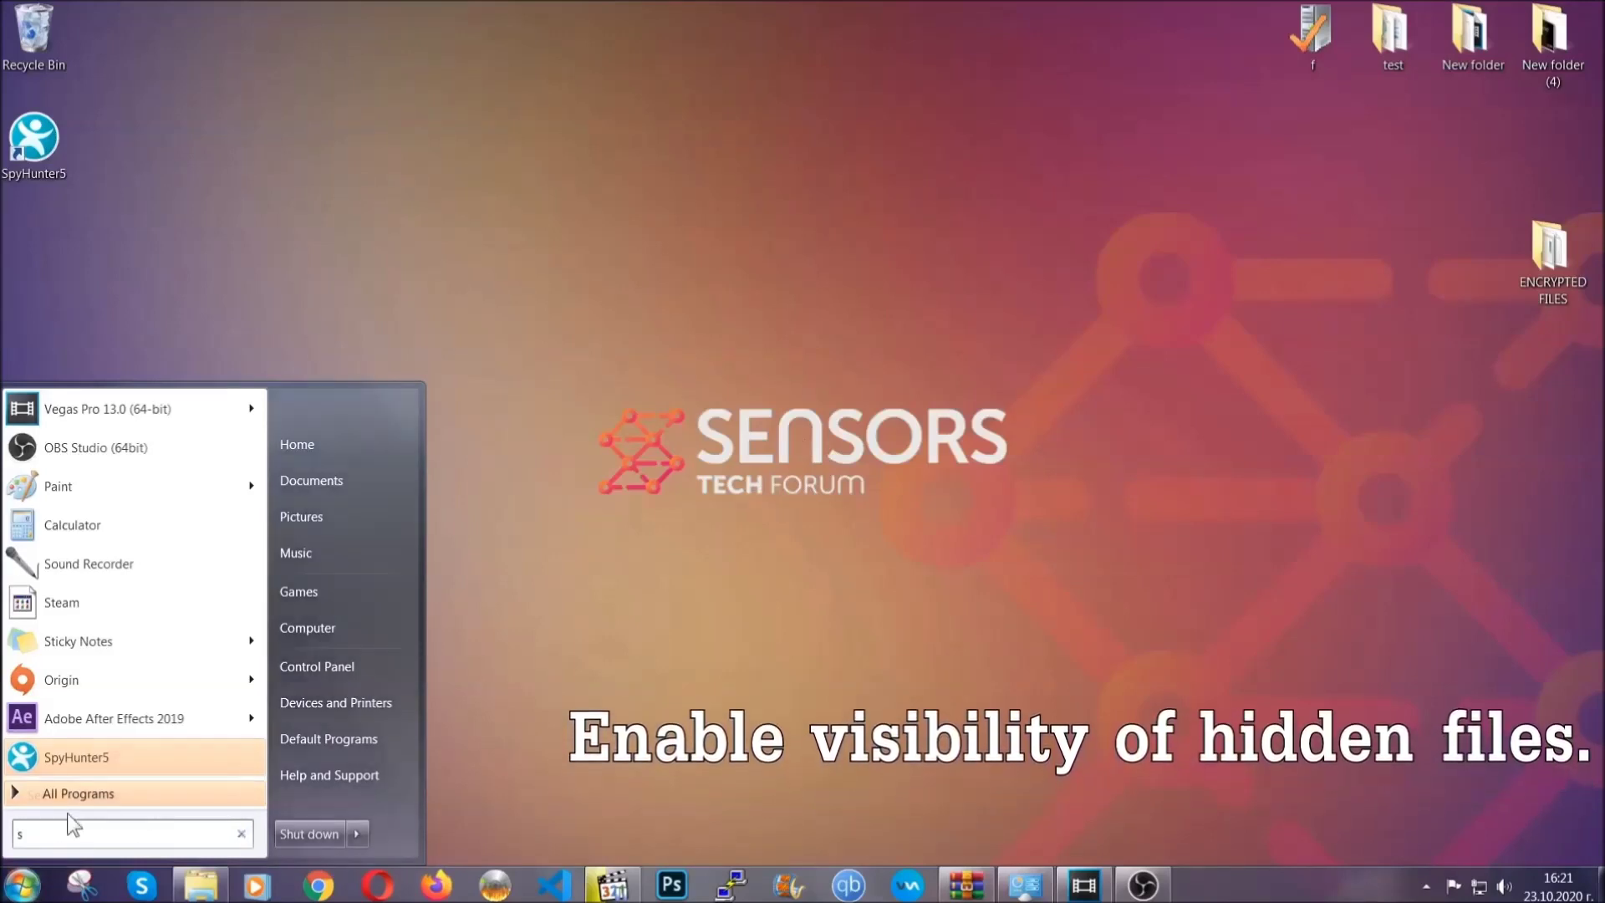
pyautogui.write('showh')
pyautogui.press('BackSpace')
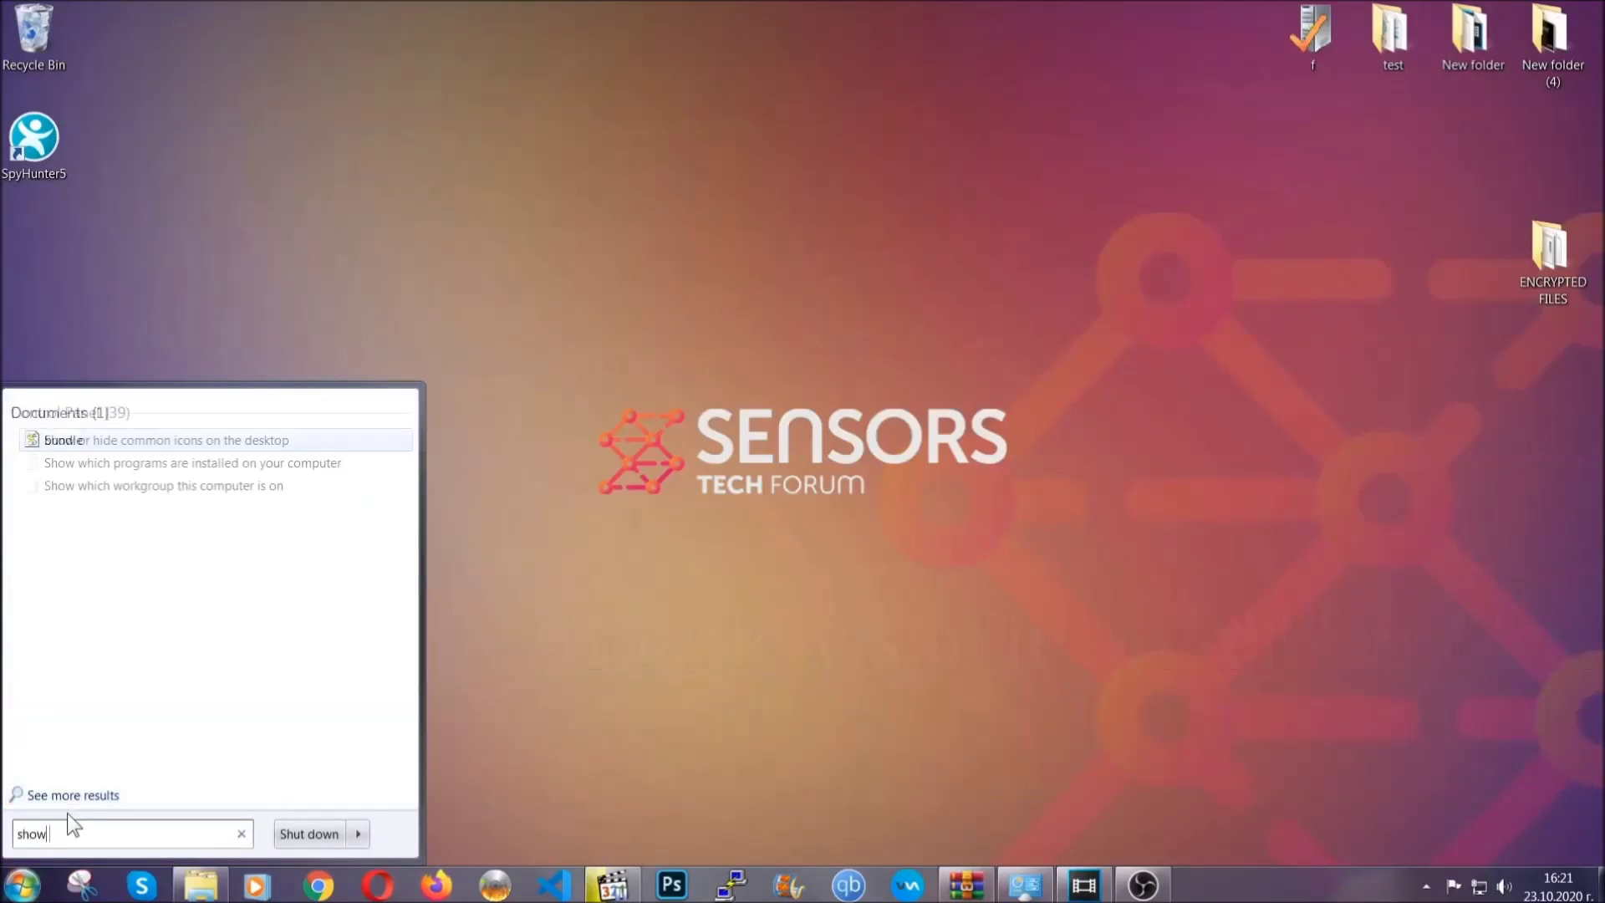
pyautogui.write('hidden files and folders')
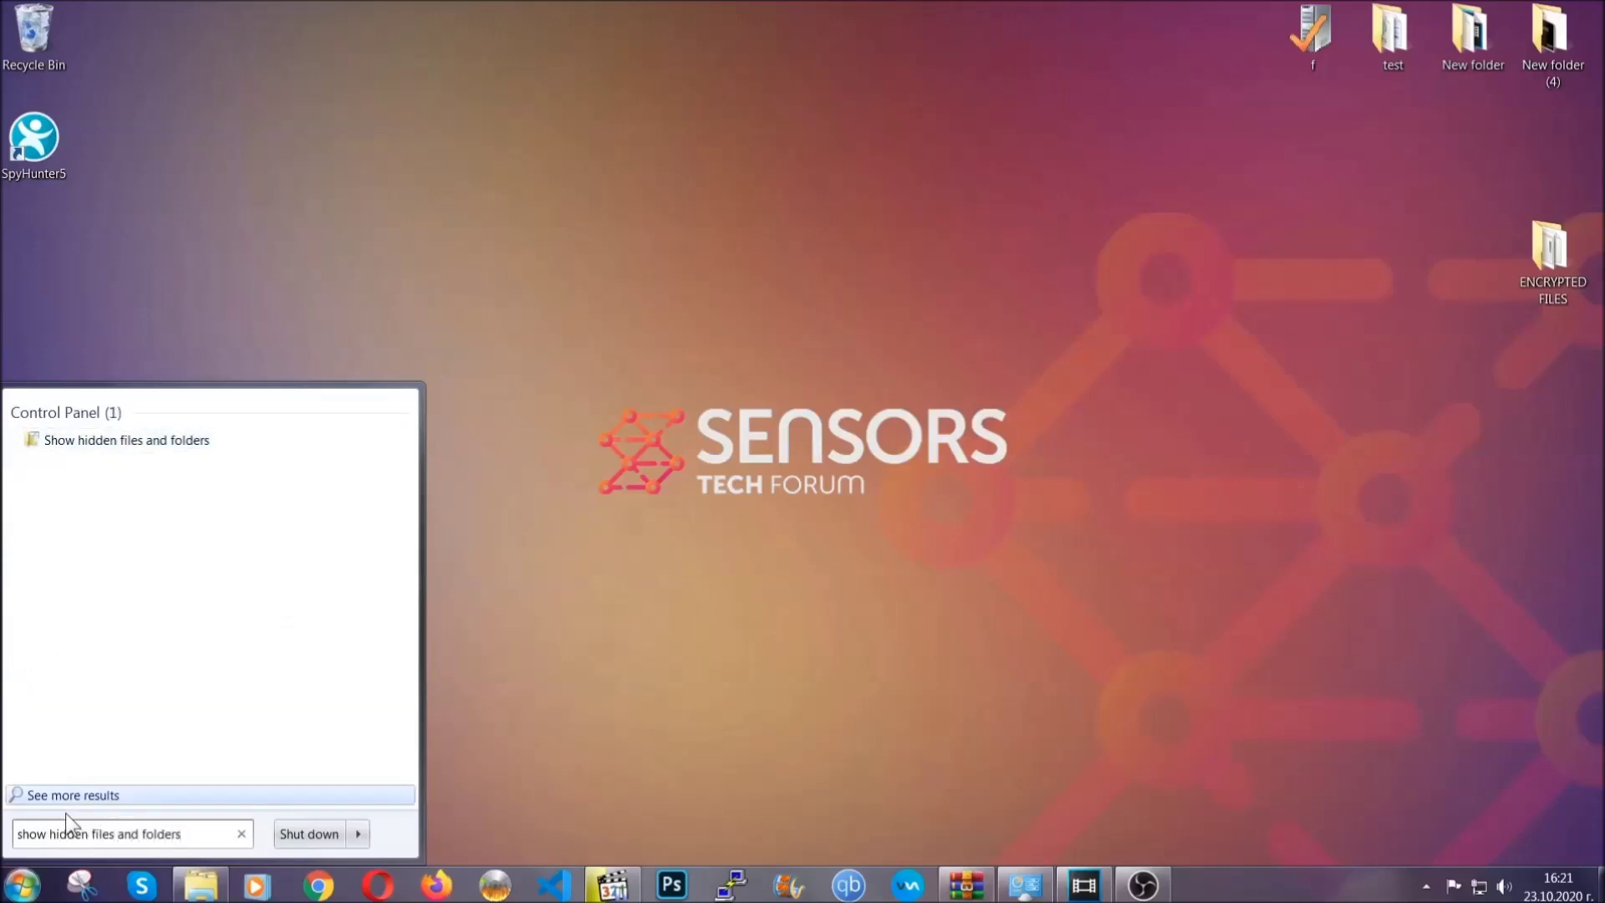
pyautogui.click(189, 441)
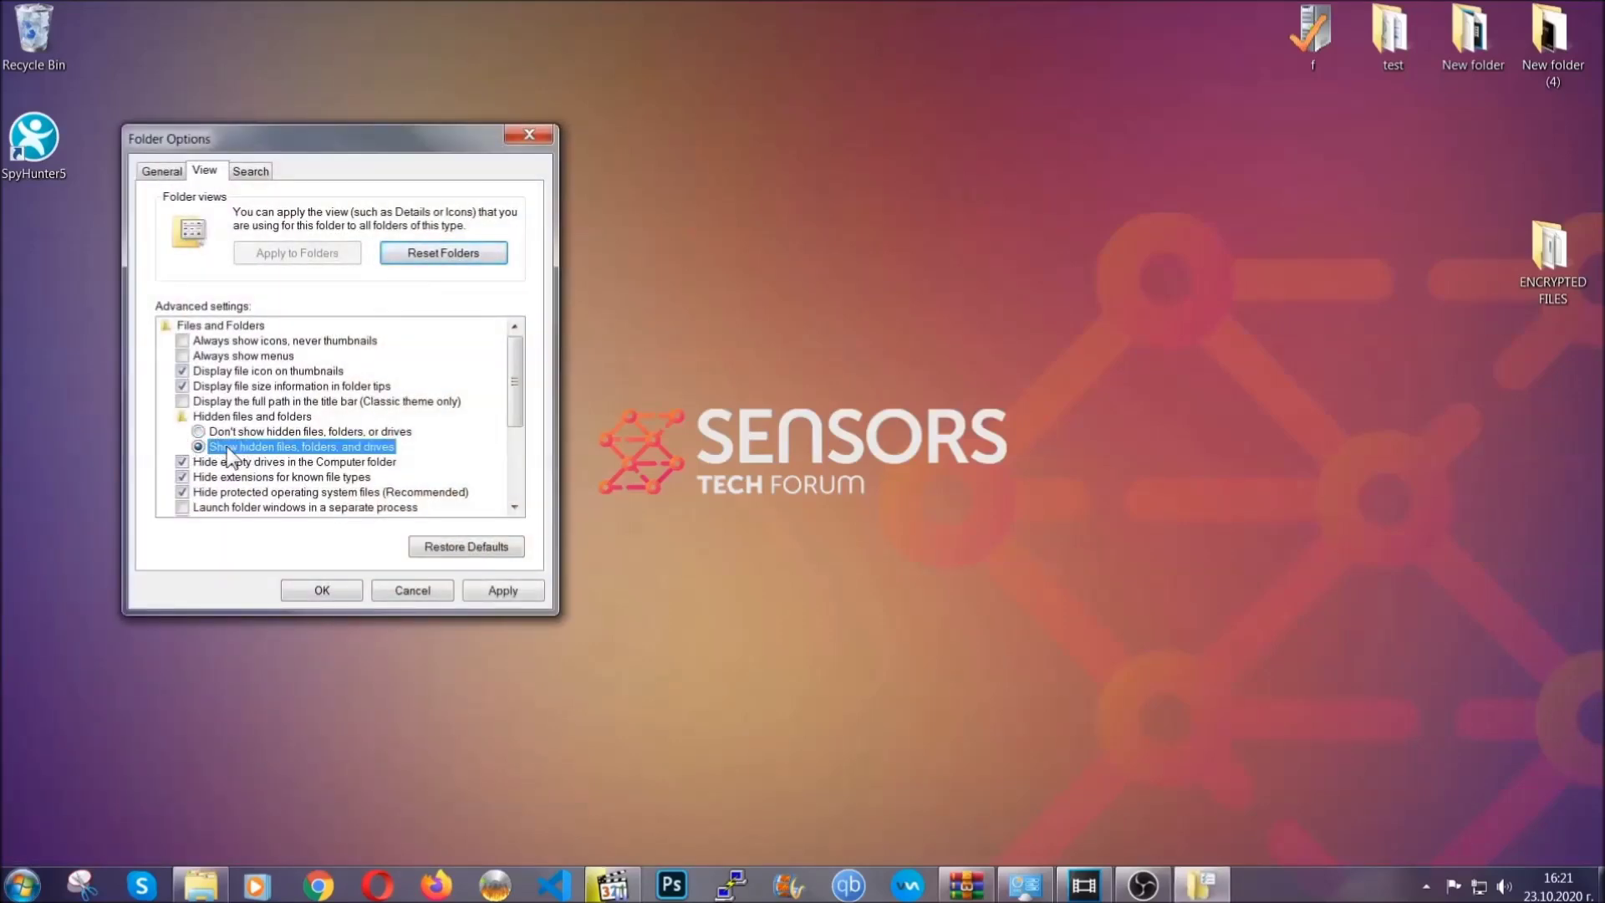
pyautogui.click(502, 591)
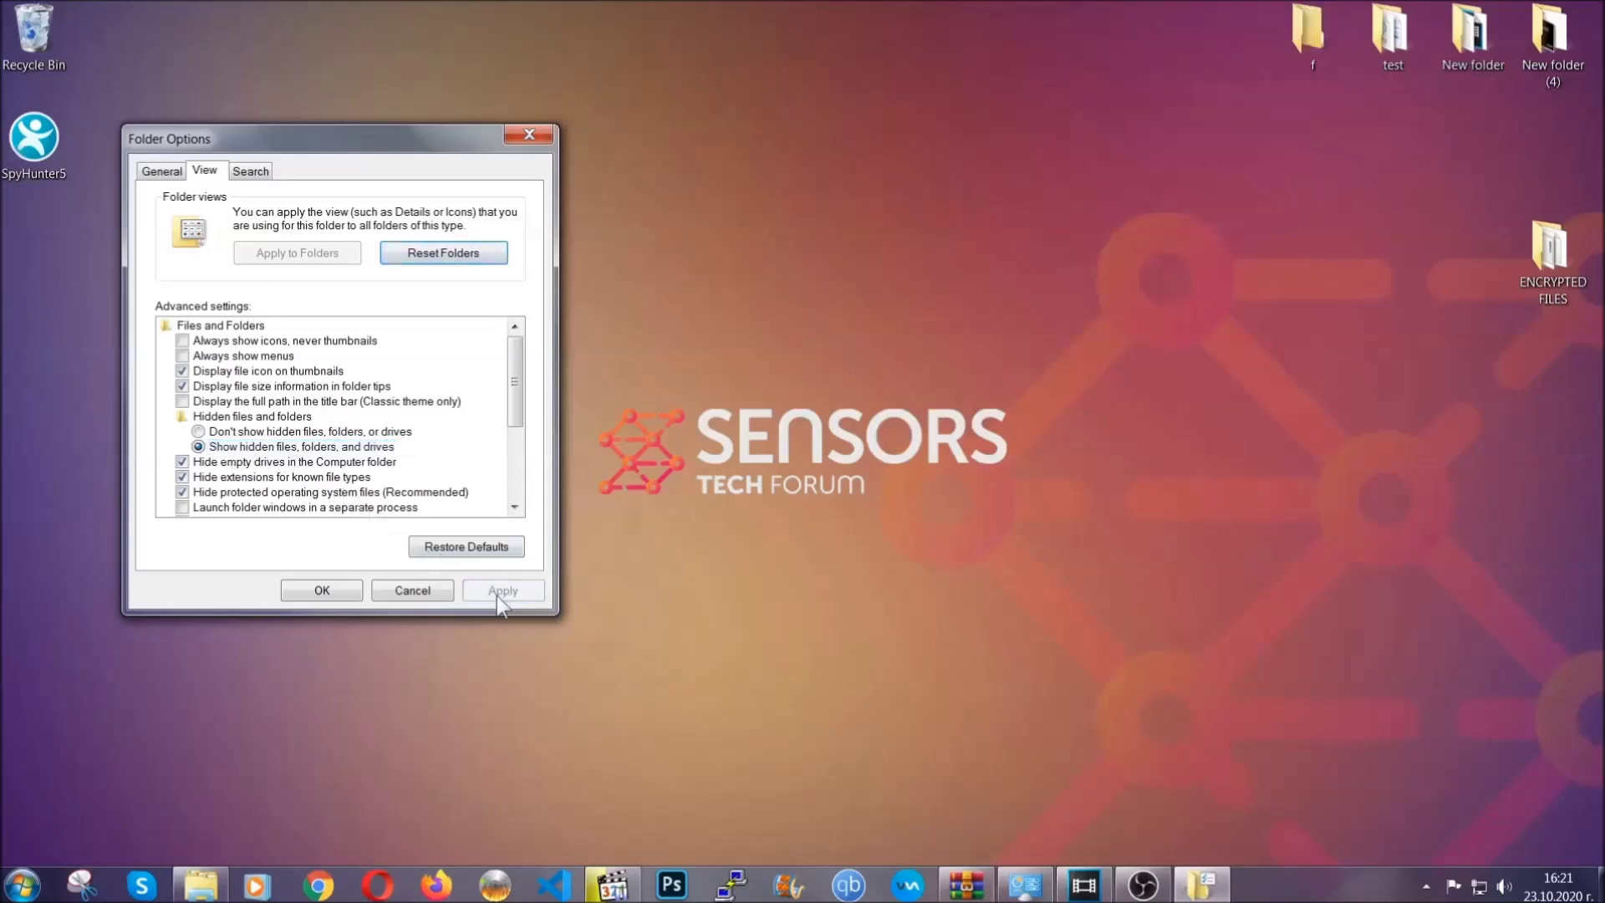
pyautogui.click(313, 591)
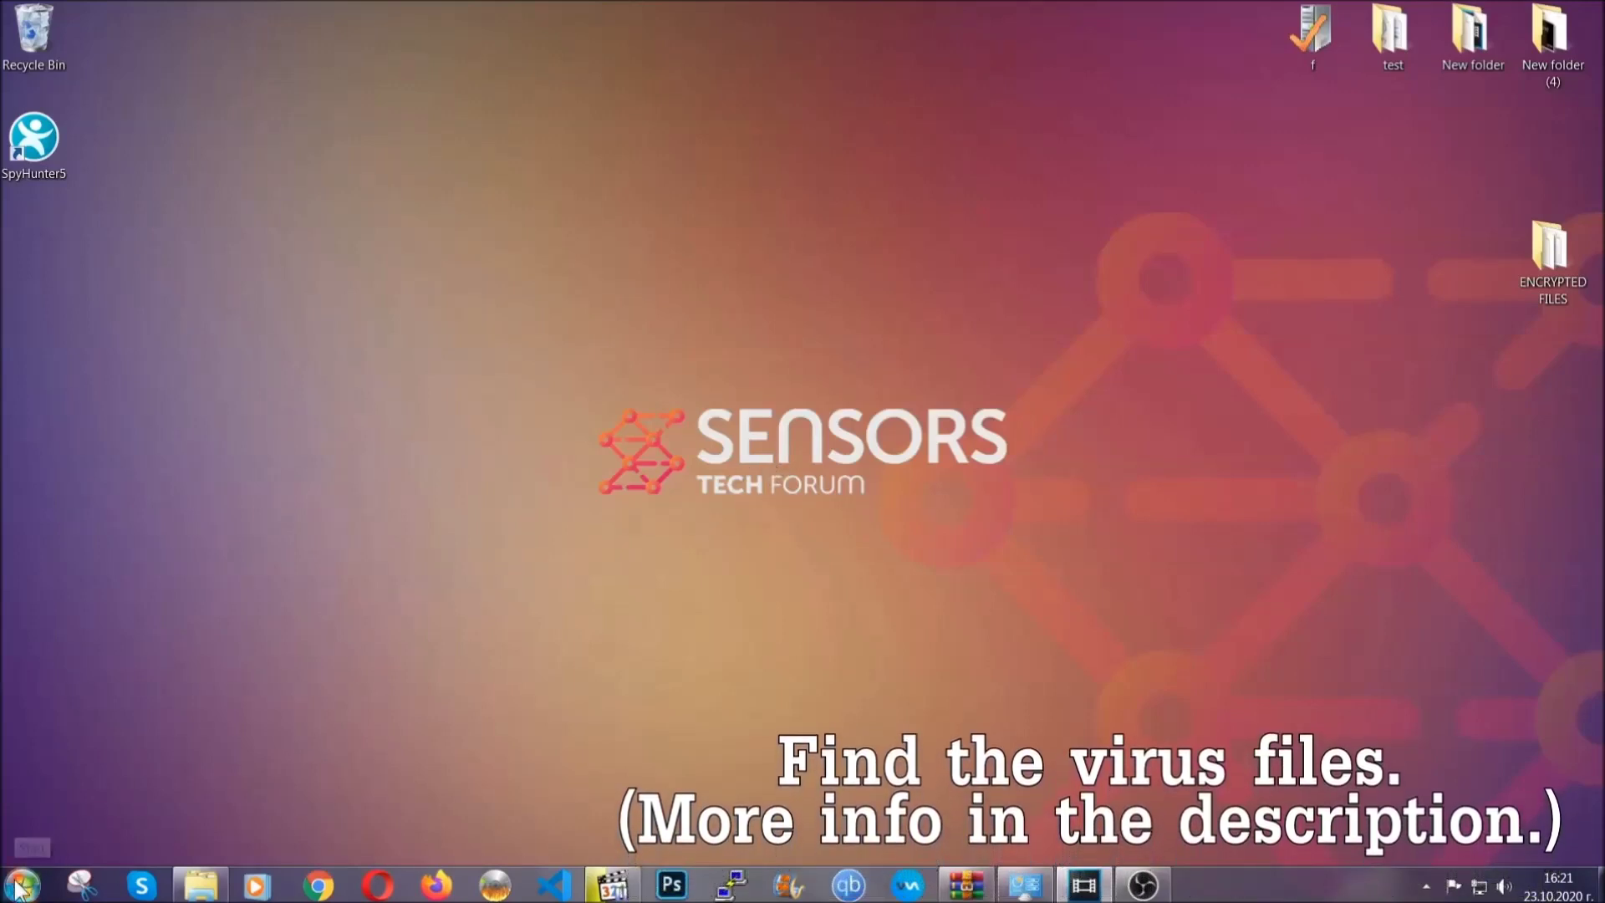
pyautogui.click(23, 885)
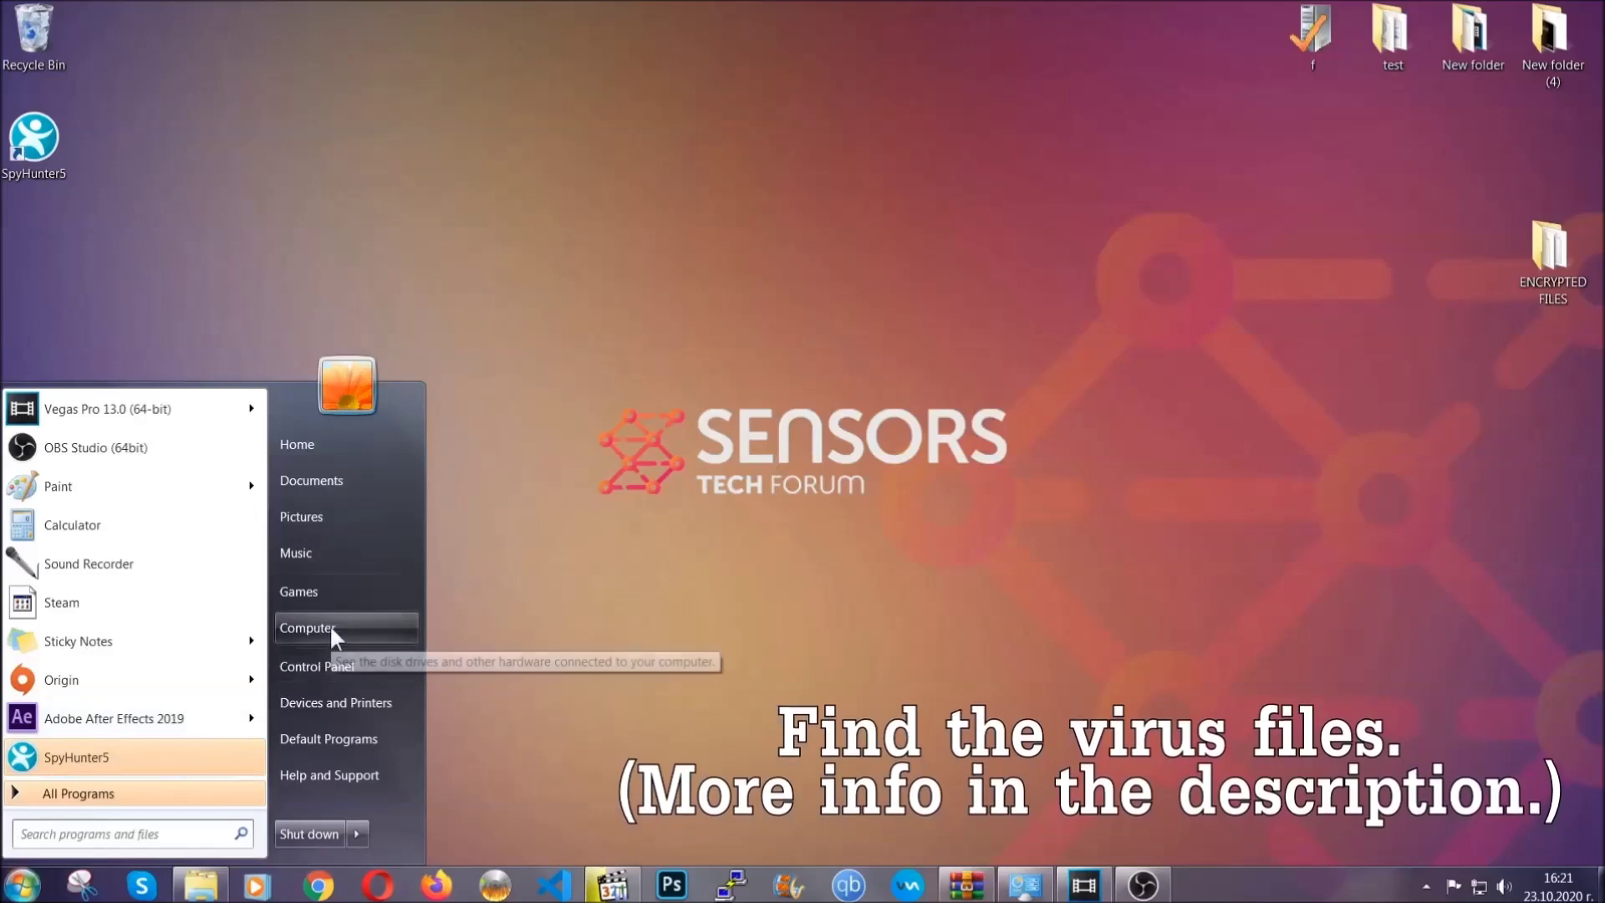
# - Find the EXAMPLE VIRUS NAME executable via Computer search, delete it to the Recycle Bin, close Explorer
pyautogui.click(307, 627)
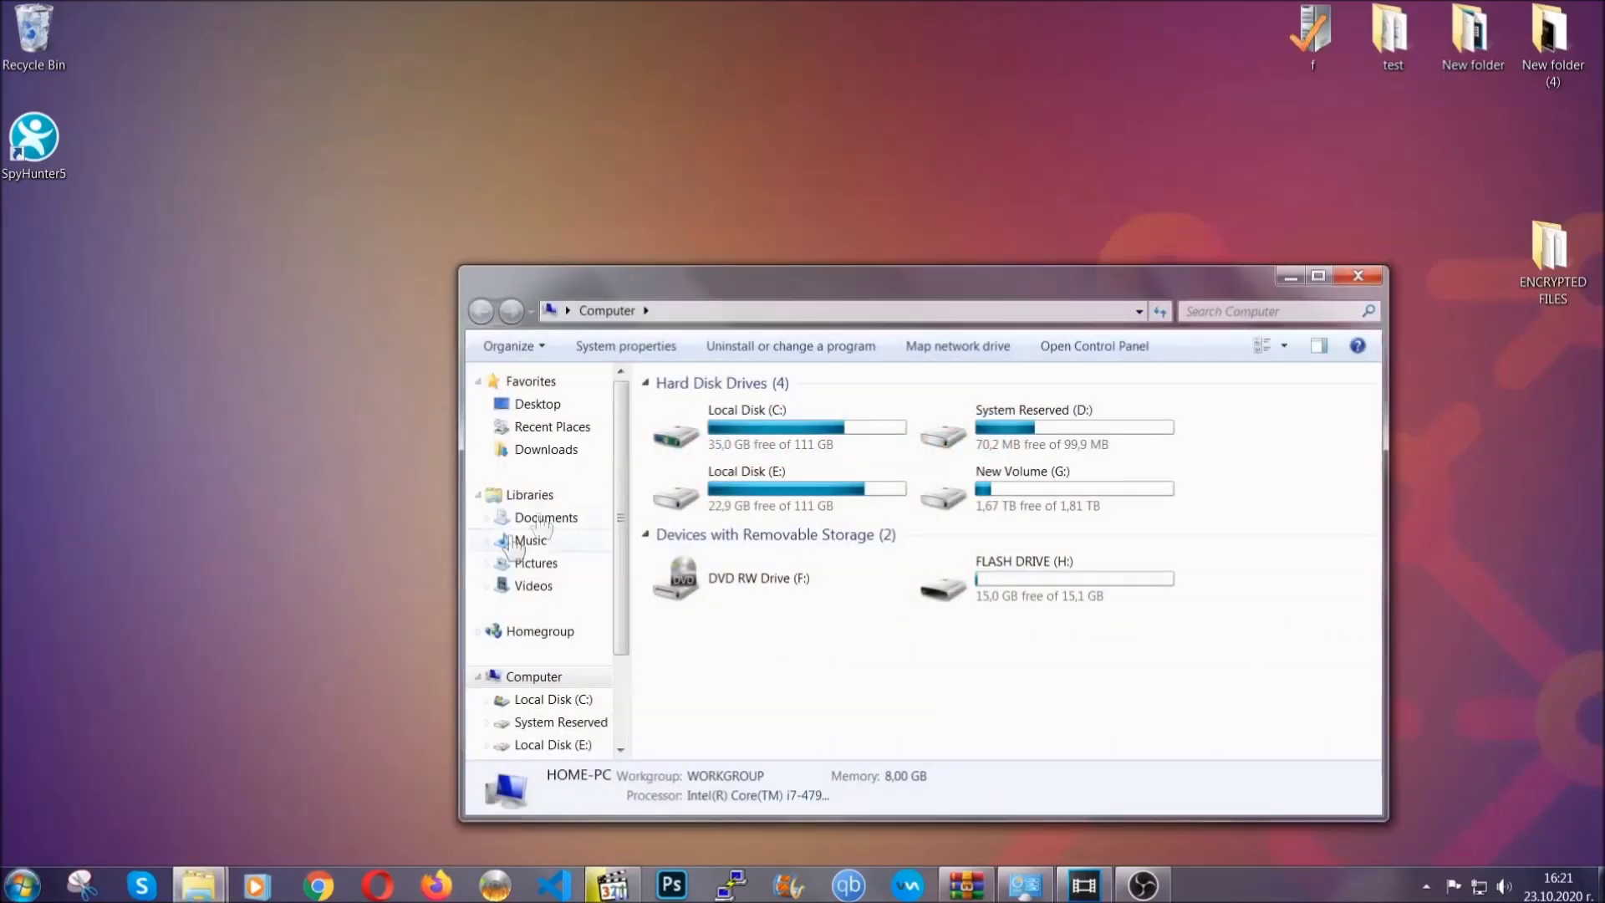
pyautogui.moveTo(875, 292); pyautogui.dragTo(771, 222)
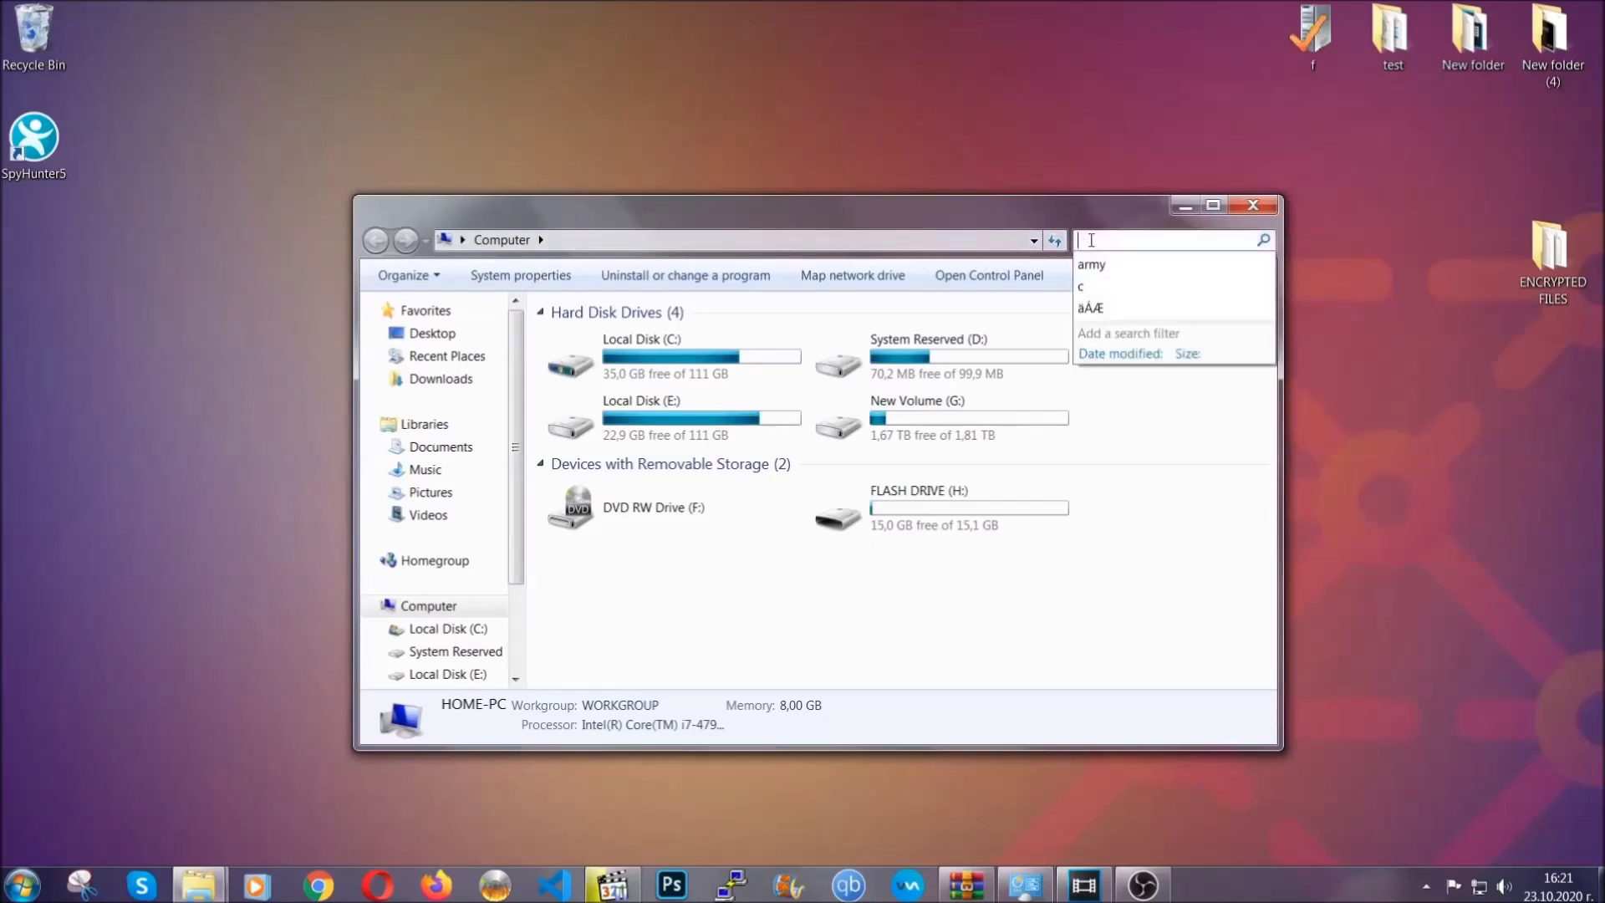
pyautogui.click(1174, 239)
pyautogui.write('fileextension')
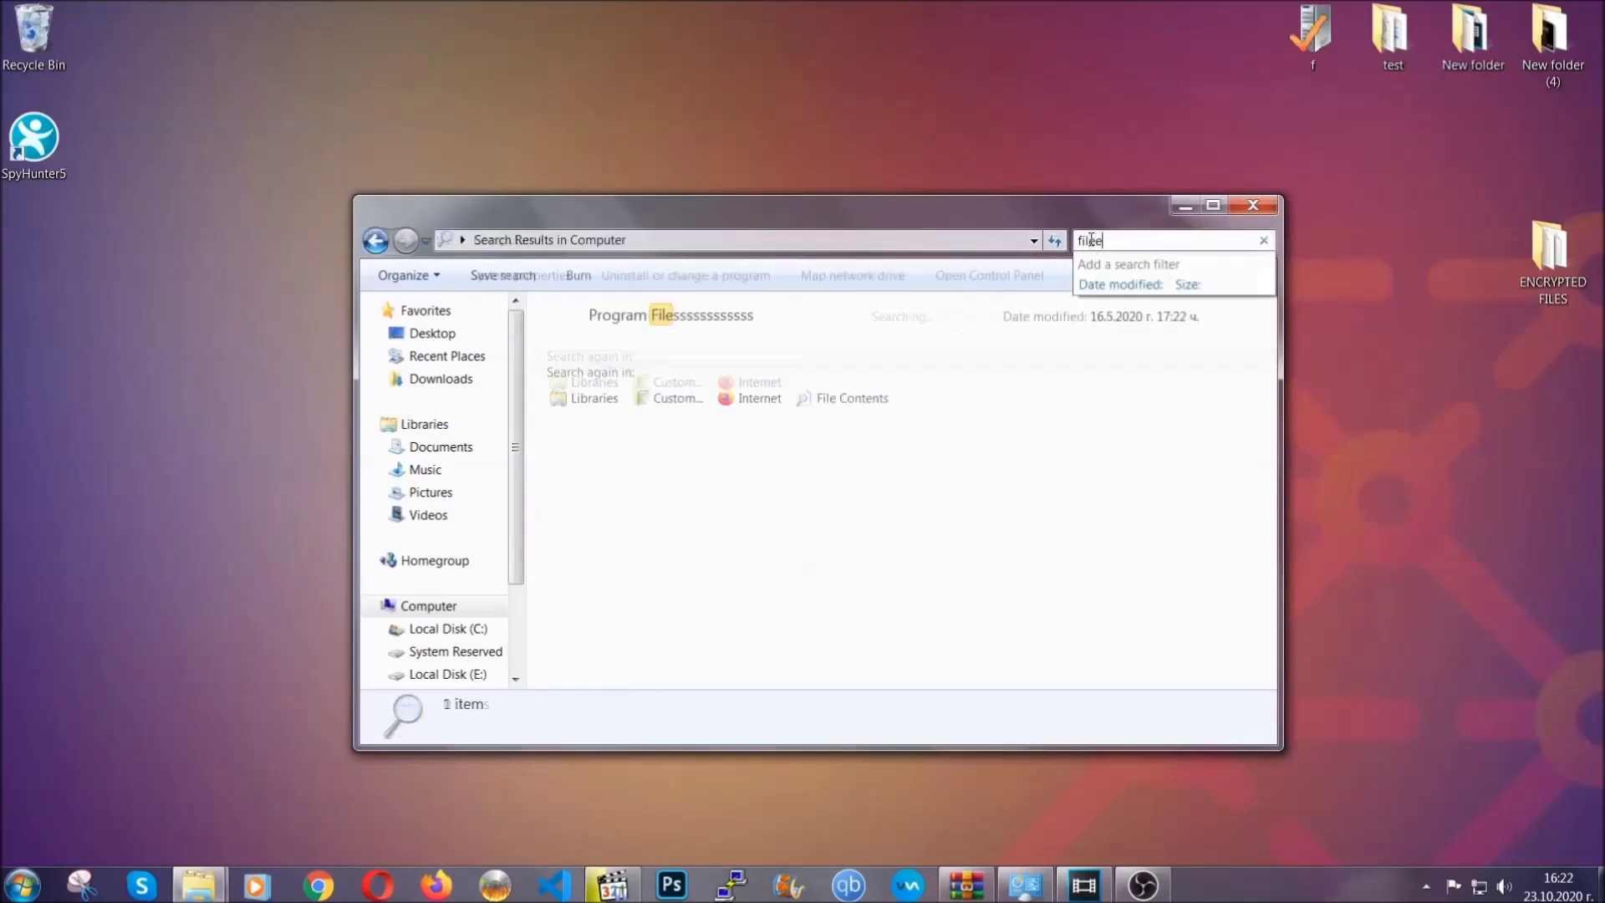
pyautogui.write(':exe ')
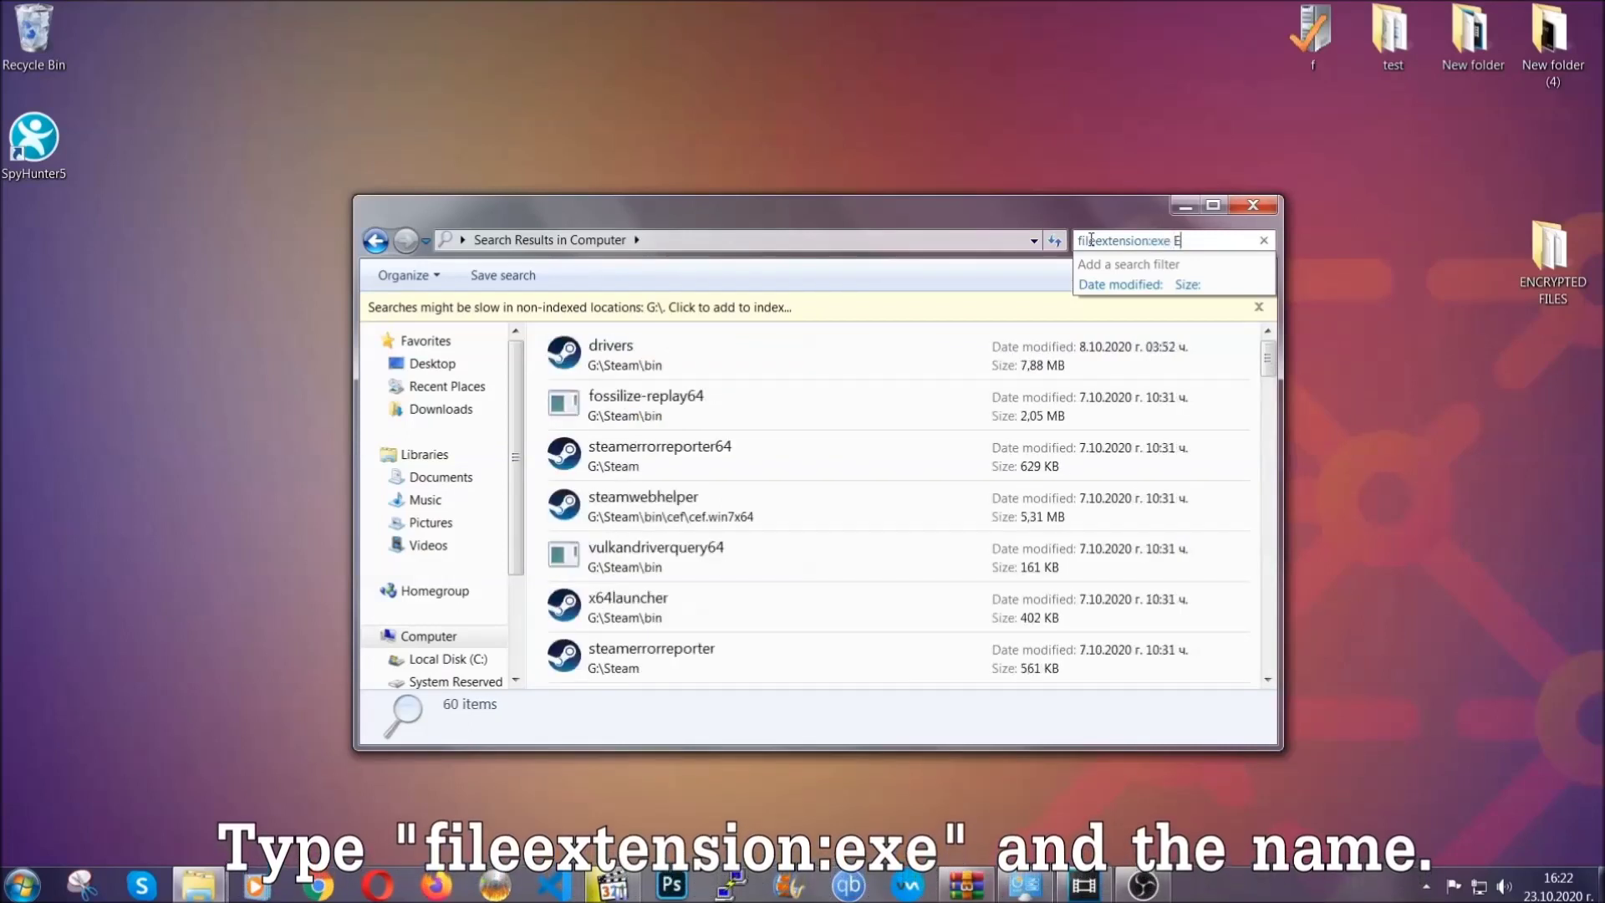
pyautogui.write('Exampl')
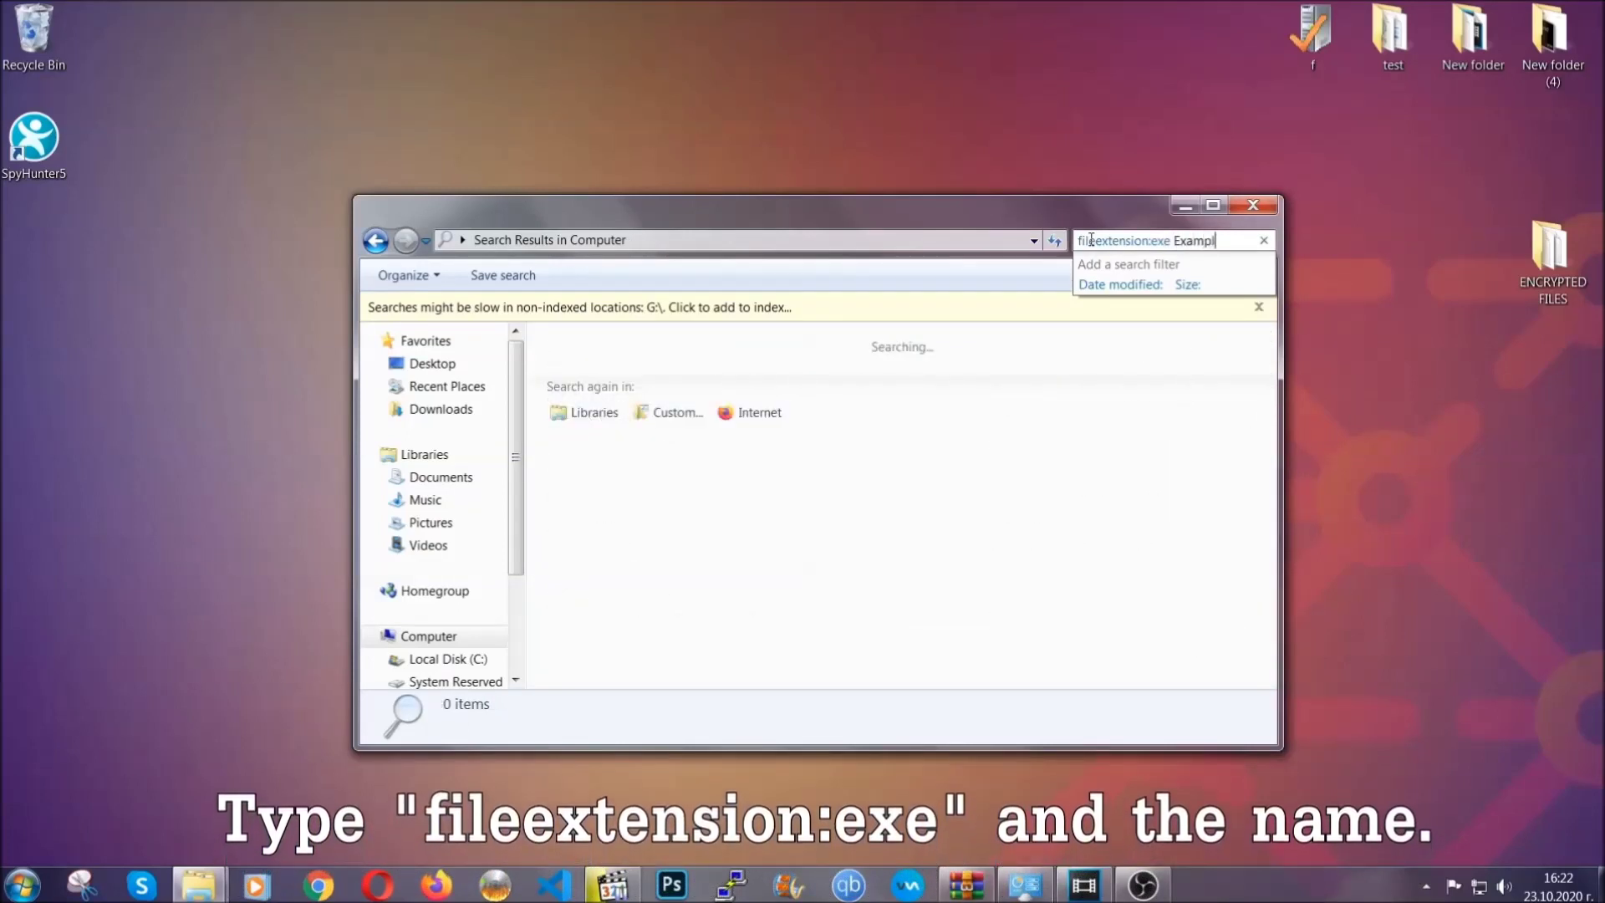
pyautogui.write('e Virus Name')
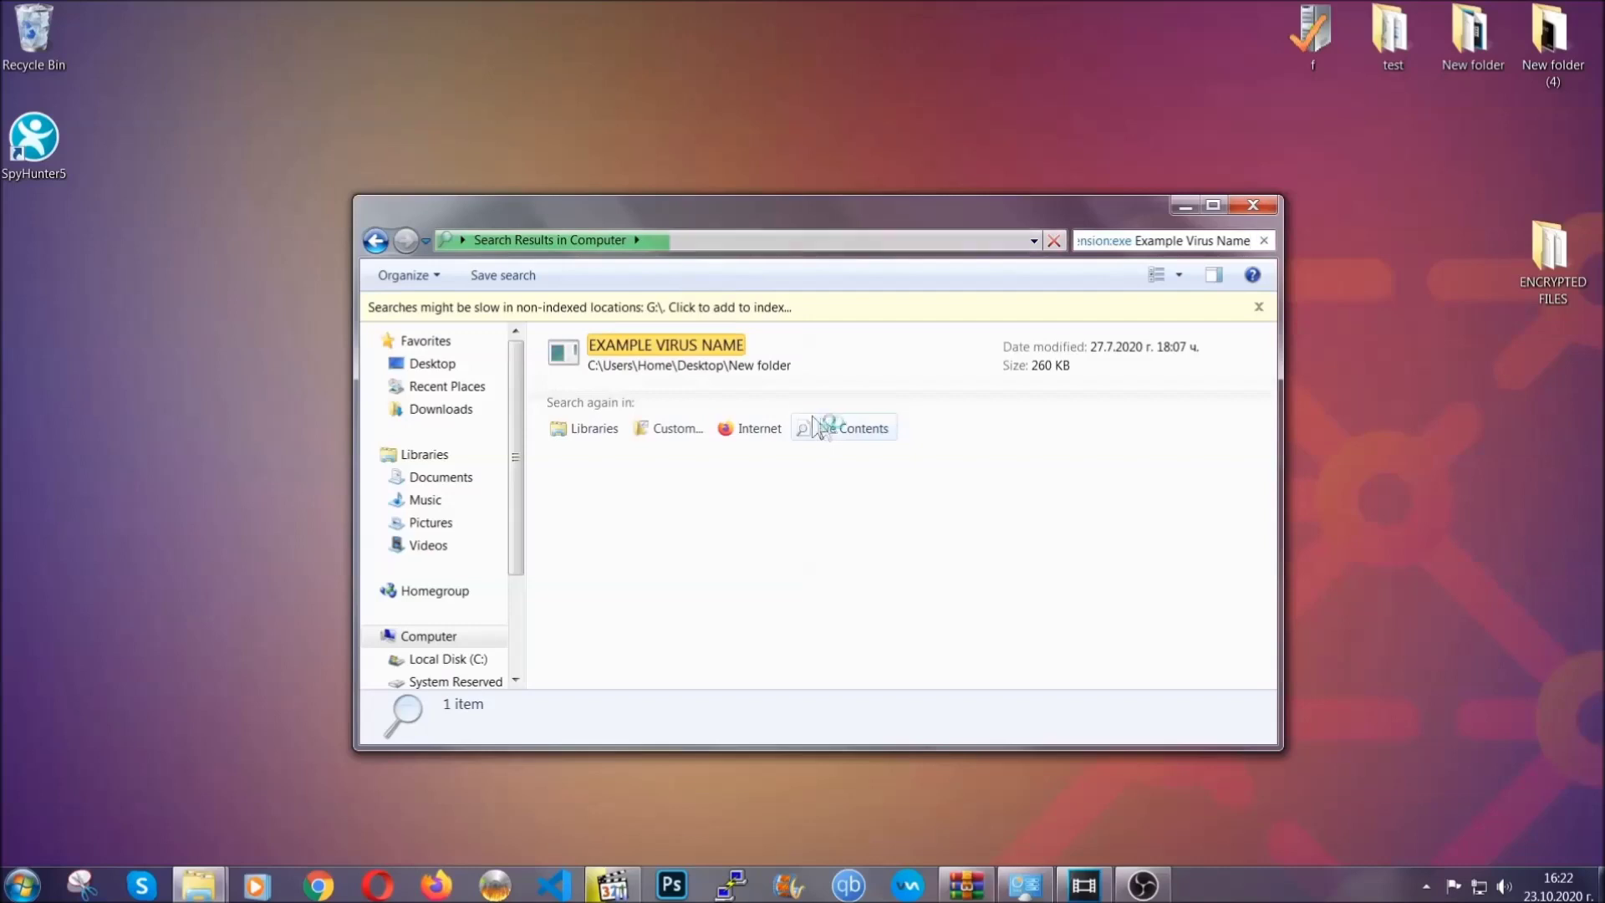
pyautogui.click(700, 350)
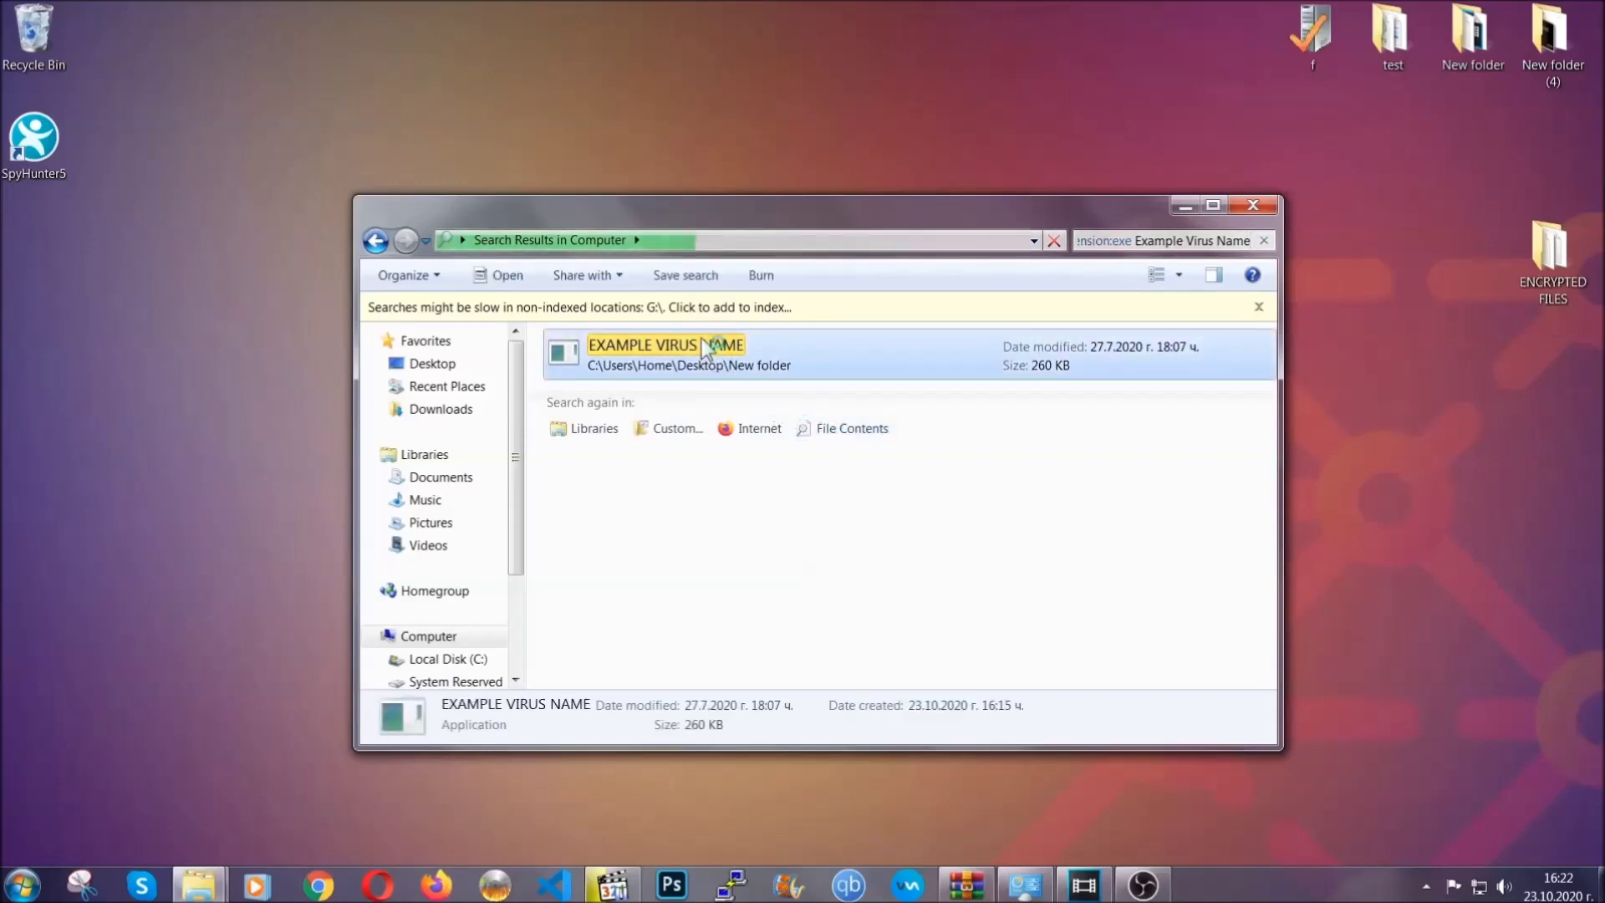
pyautogui.rightClick(701, 350)
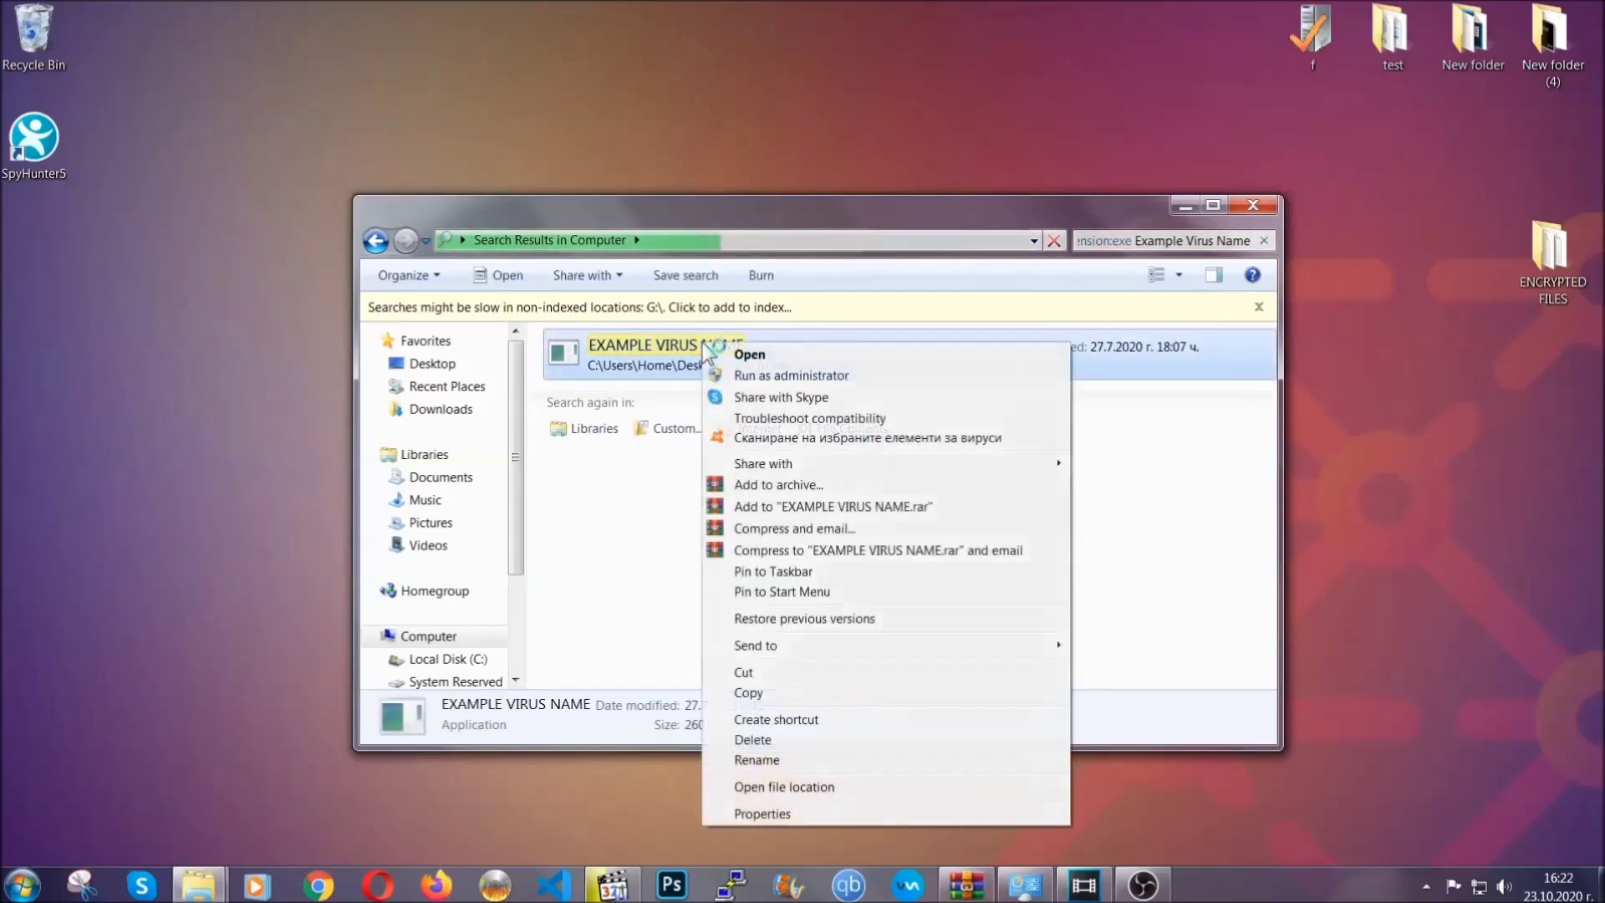
pyautogui.click(753, 739)
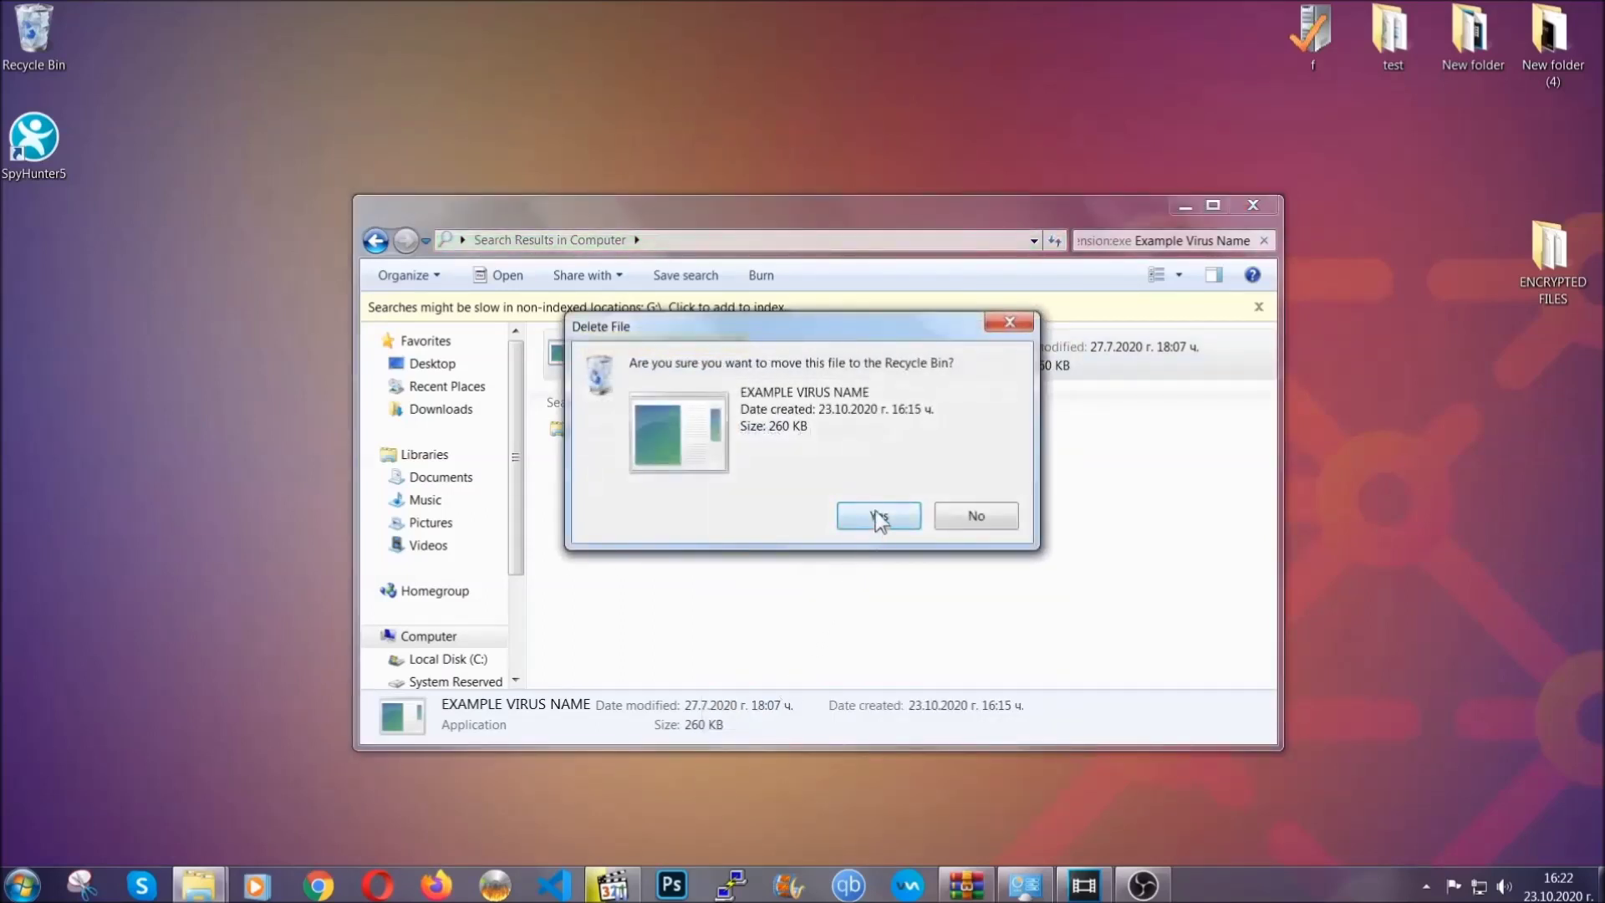
pyautogui.click(880, 517)
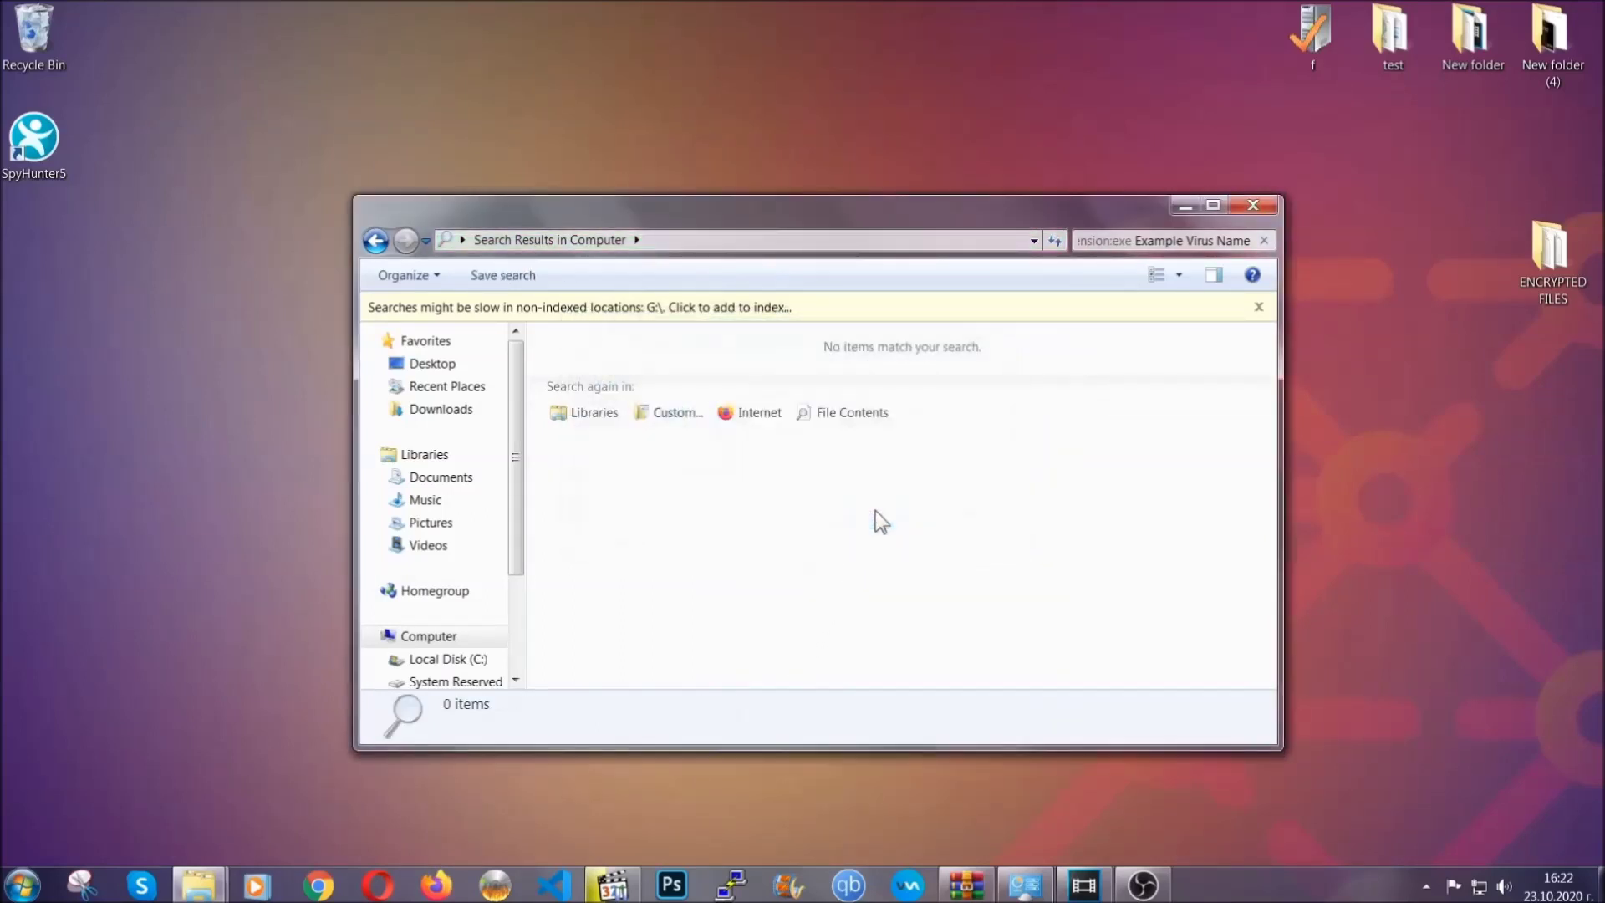
pyautogui.click(1254, 204)
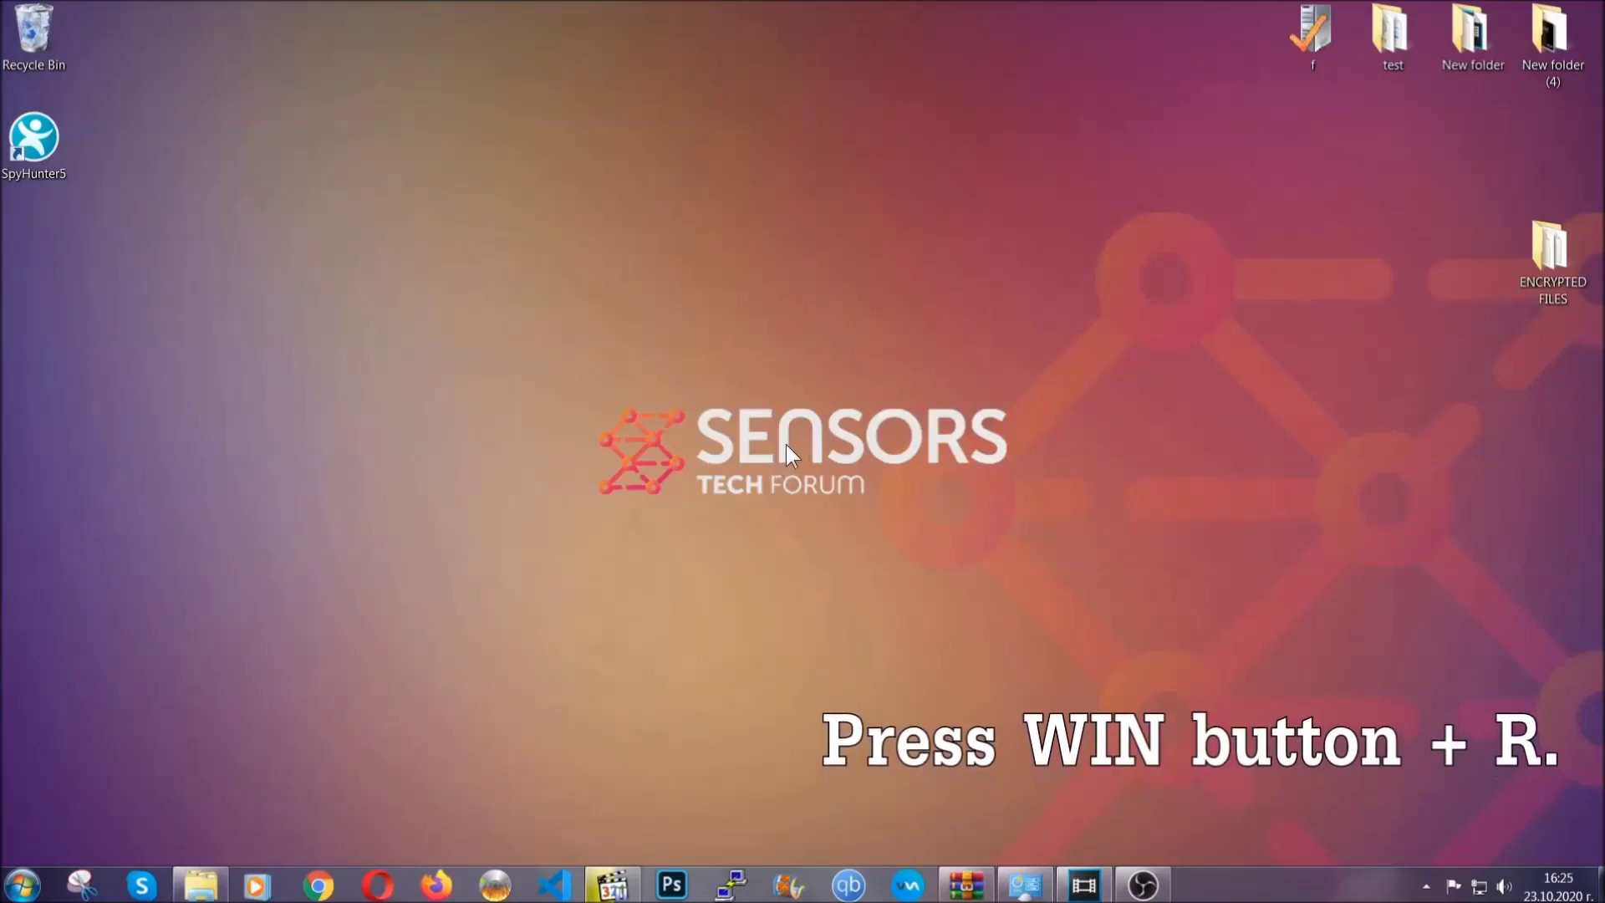
# - Launch REGEDIT from the Win+R Run dialog
pyautogui.press('super+r')
pyautogui.click(150, 748)
pyautogui.press('BackSpace')
pyautogui.press('BackSpace')
pyautogui.press('BackSpace')
pyautogui.write('REGEDIT')
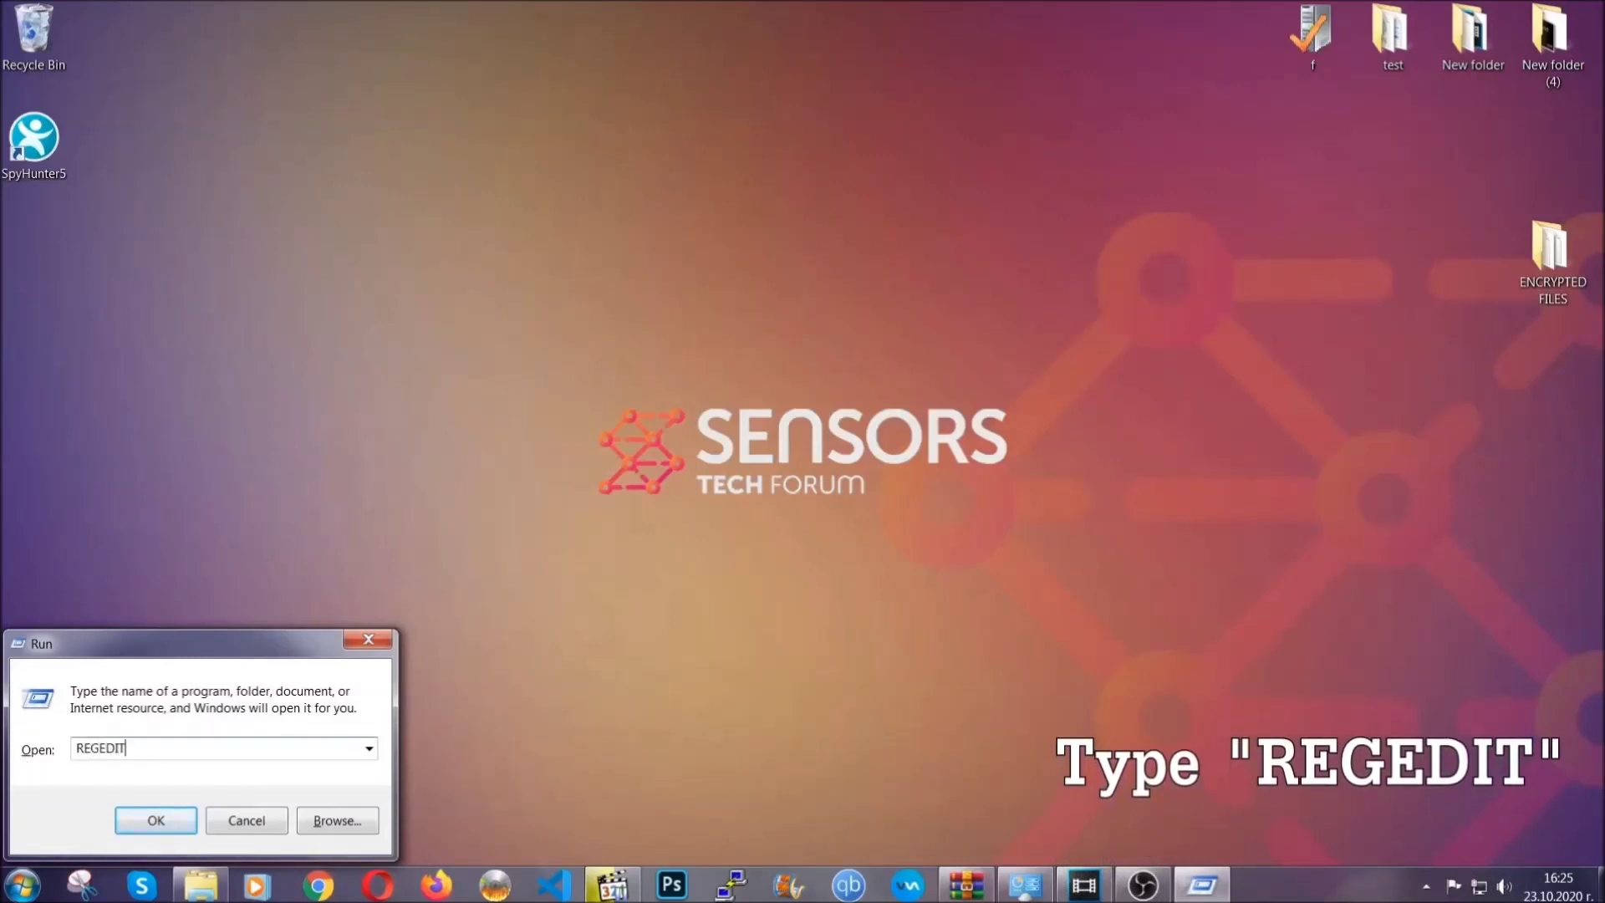
pyautogui.click(139, 817)
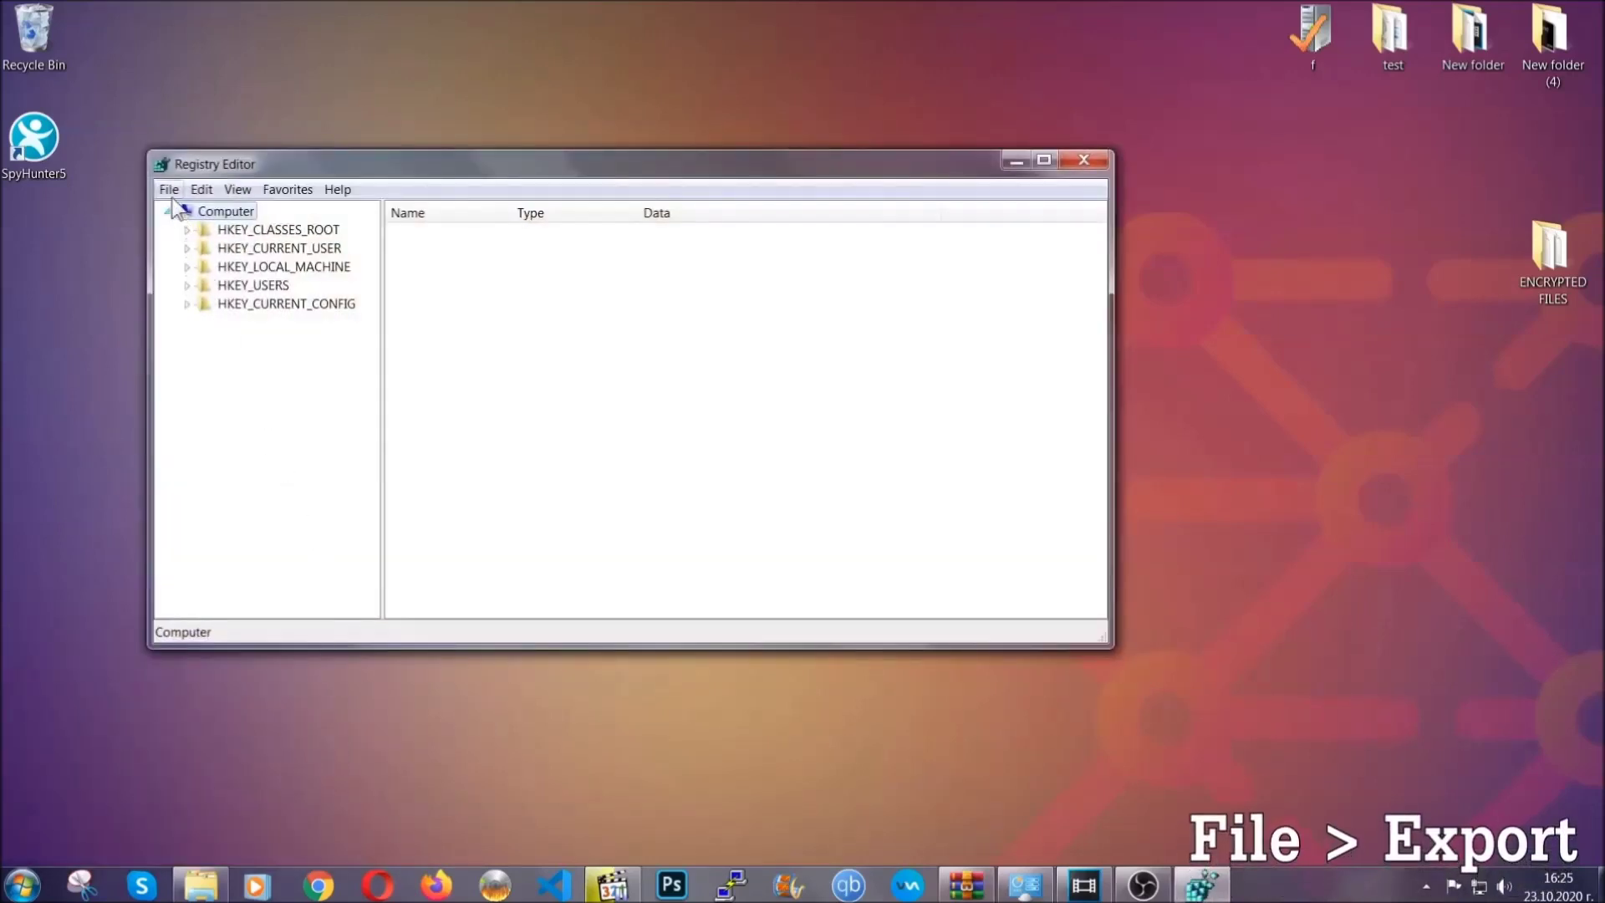
# - Export the whole registry as BACKUP to the Desktop via File > Export
pyautogui.click(169, 188)
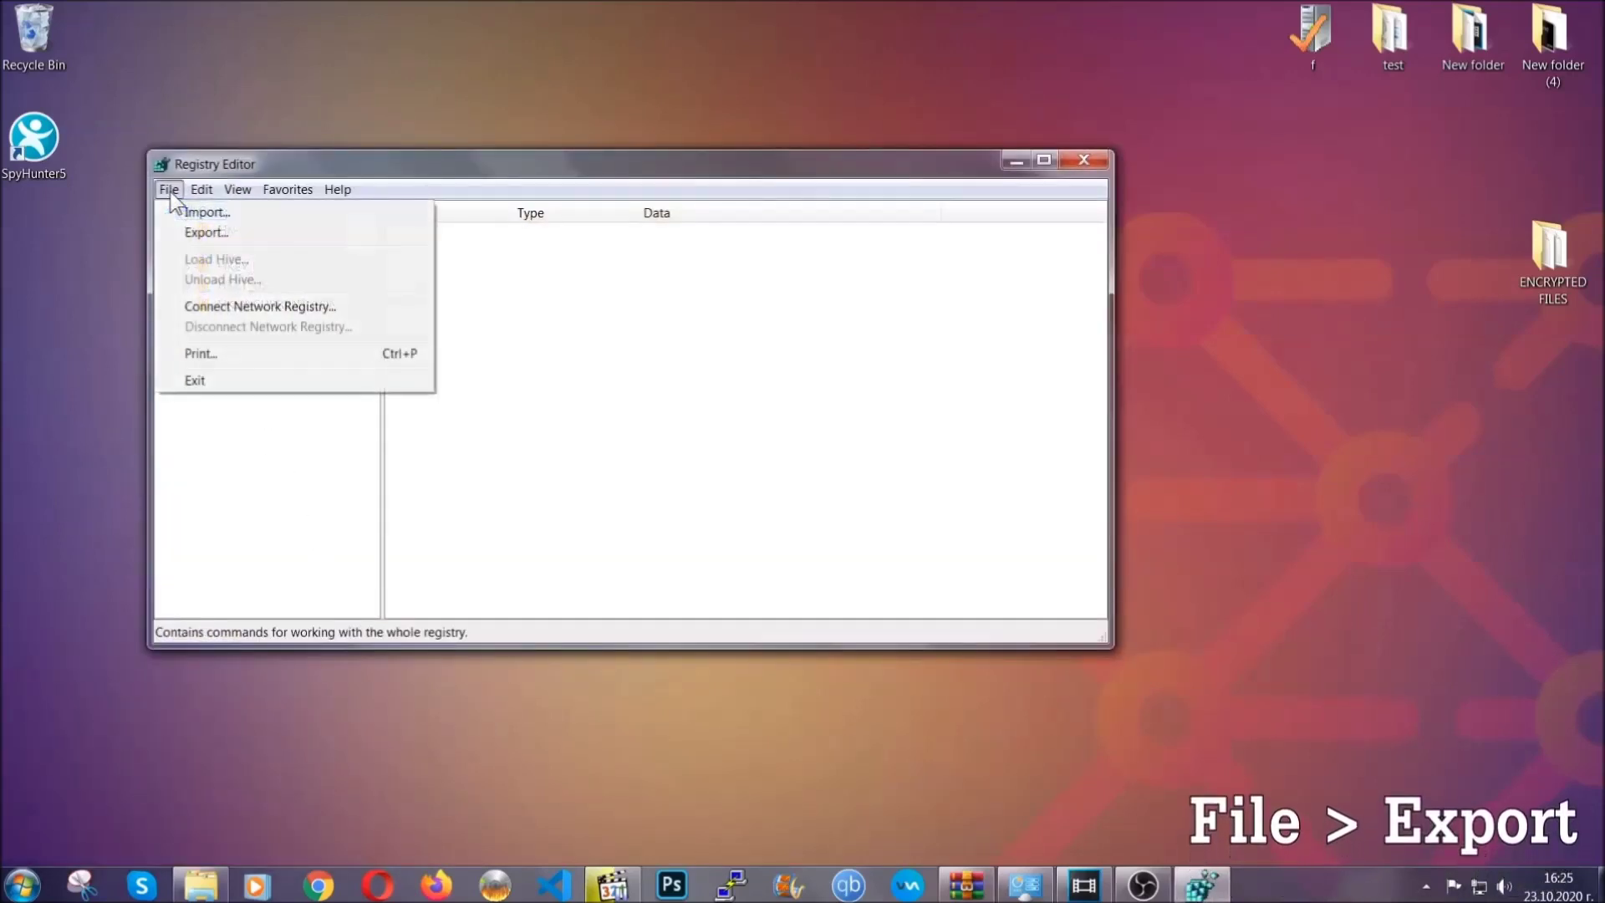
pyautogui.click(206, 231)
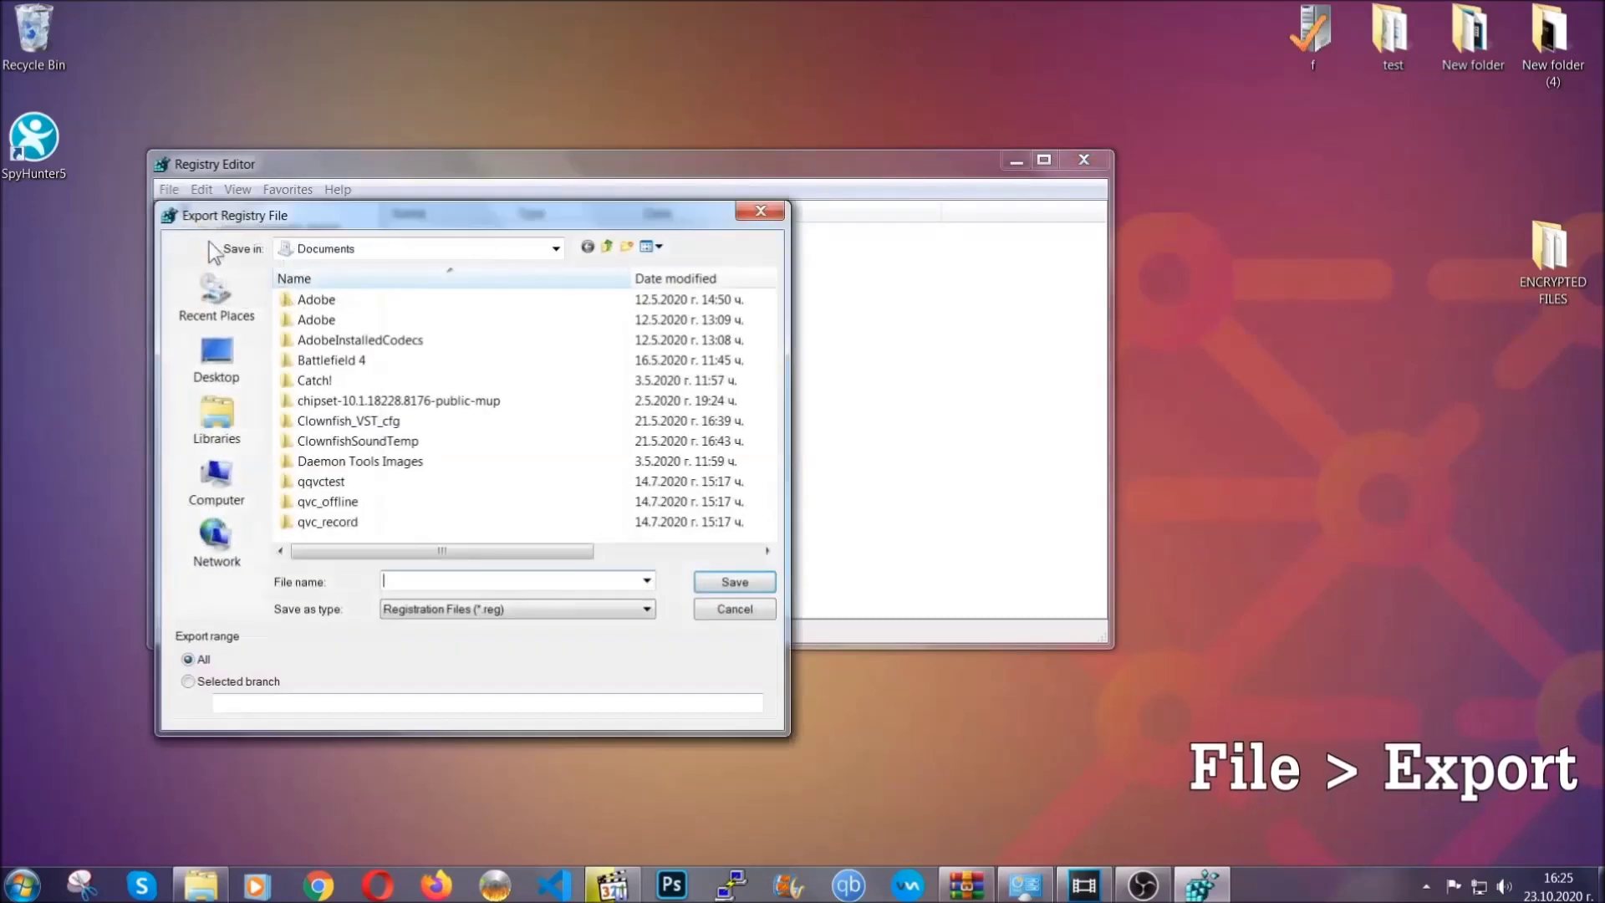
pyautogui.click(216, 358)
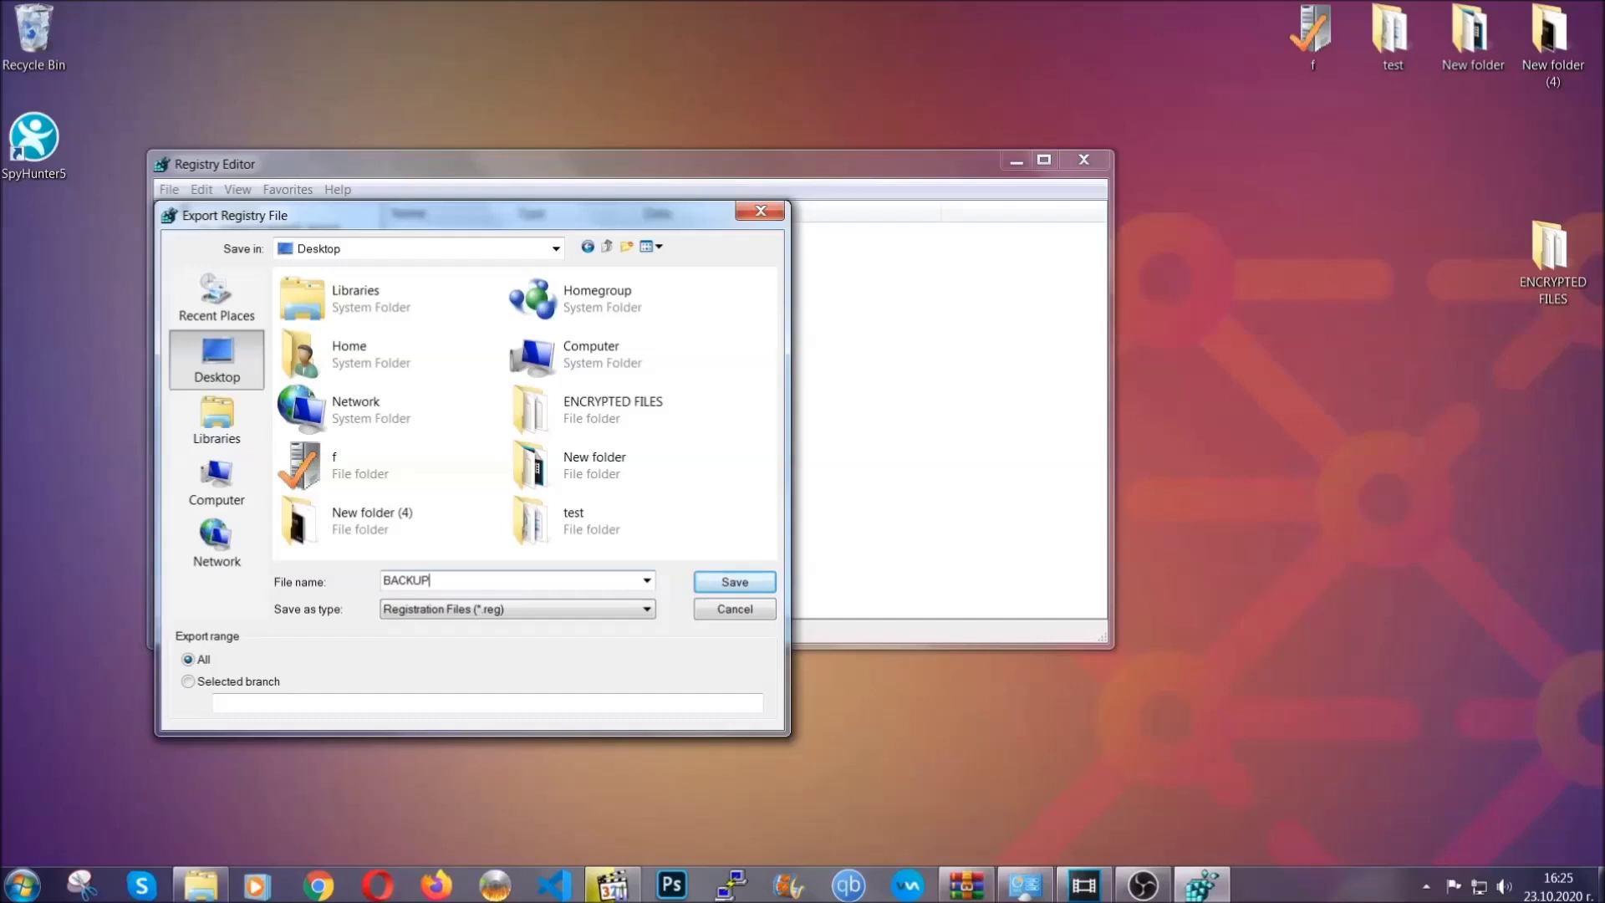
pyautogui.click(723, 584)
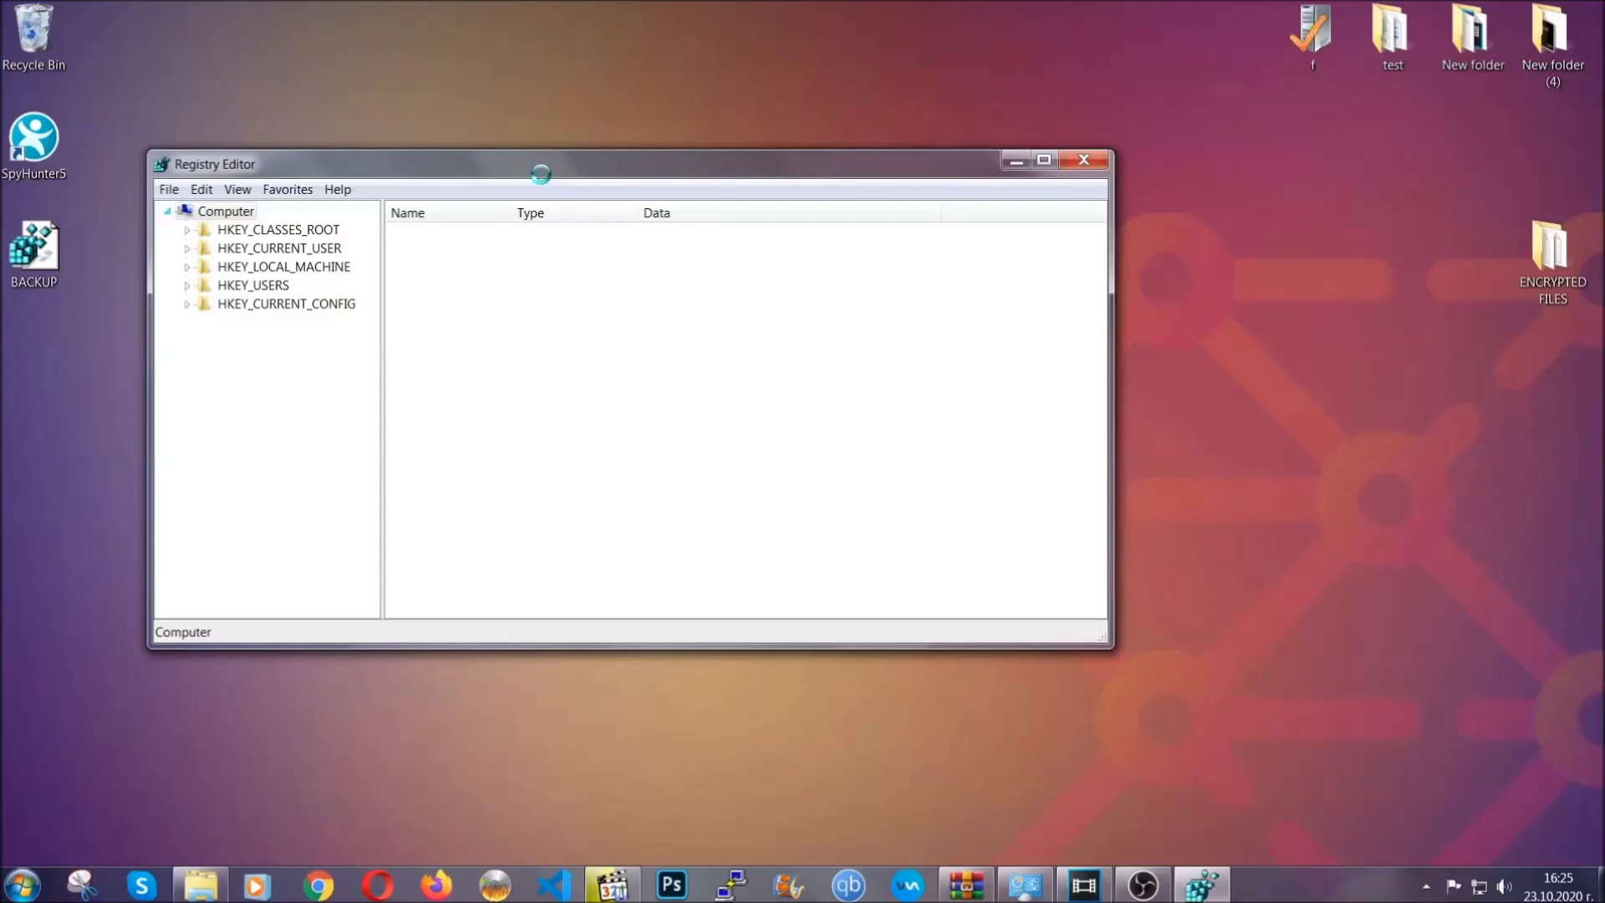
pyautogui.moveTo(540, 166); pyautogui.dragTo(701, 217)
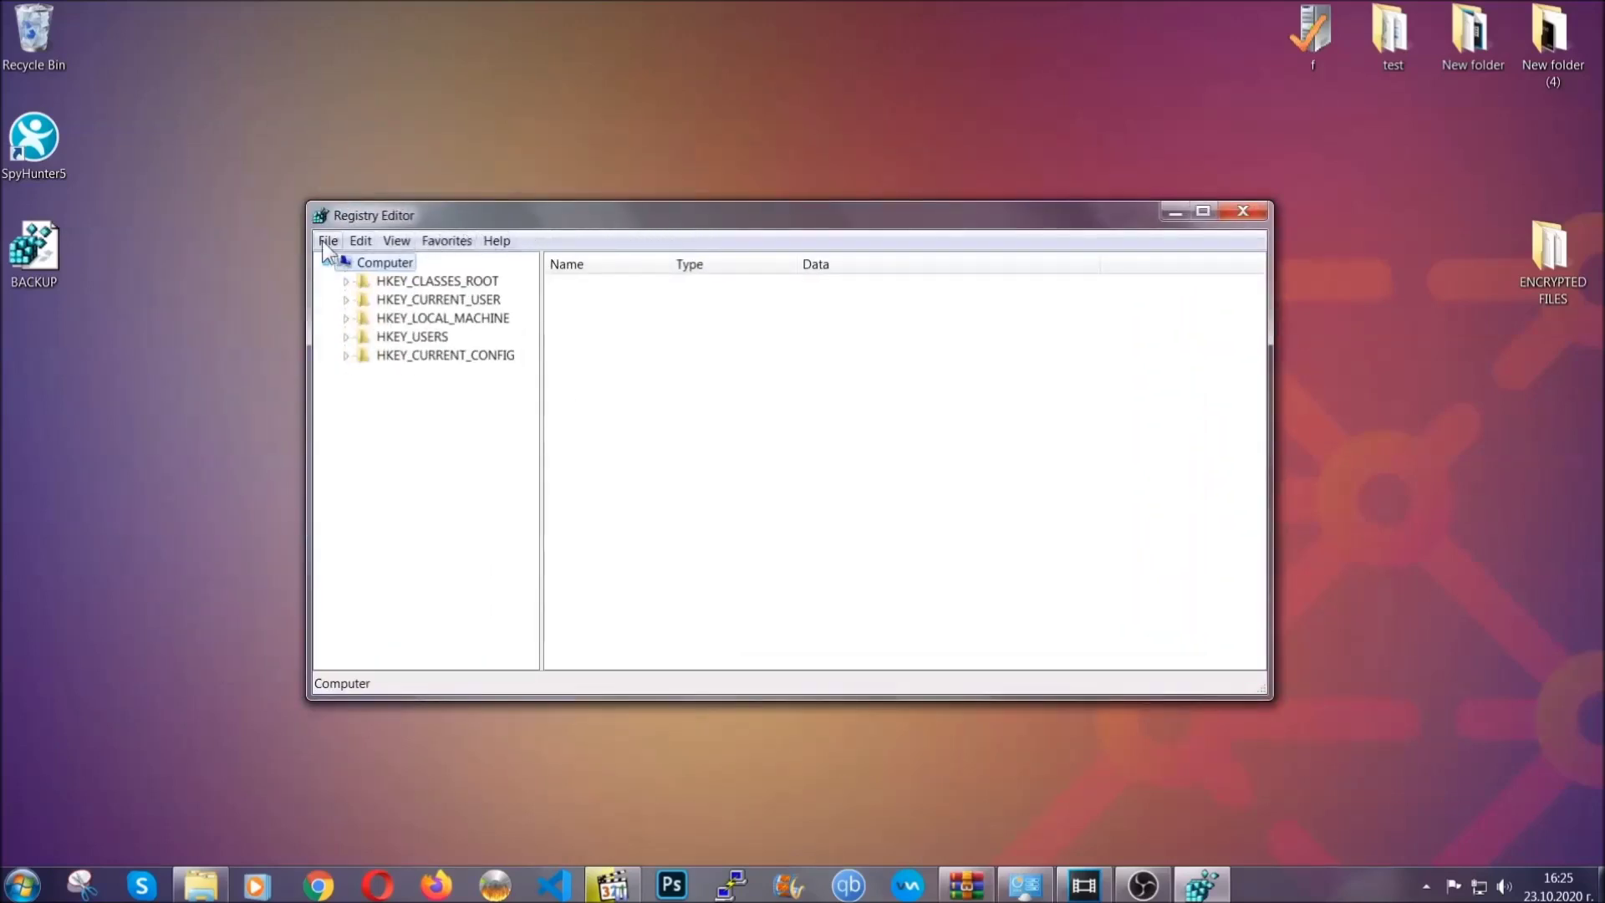
pyautogui.click(328, 242)
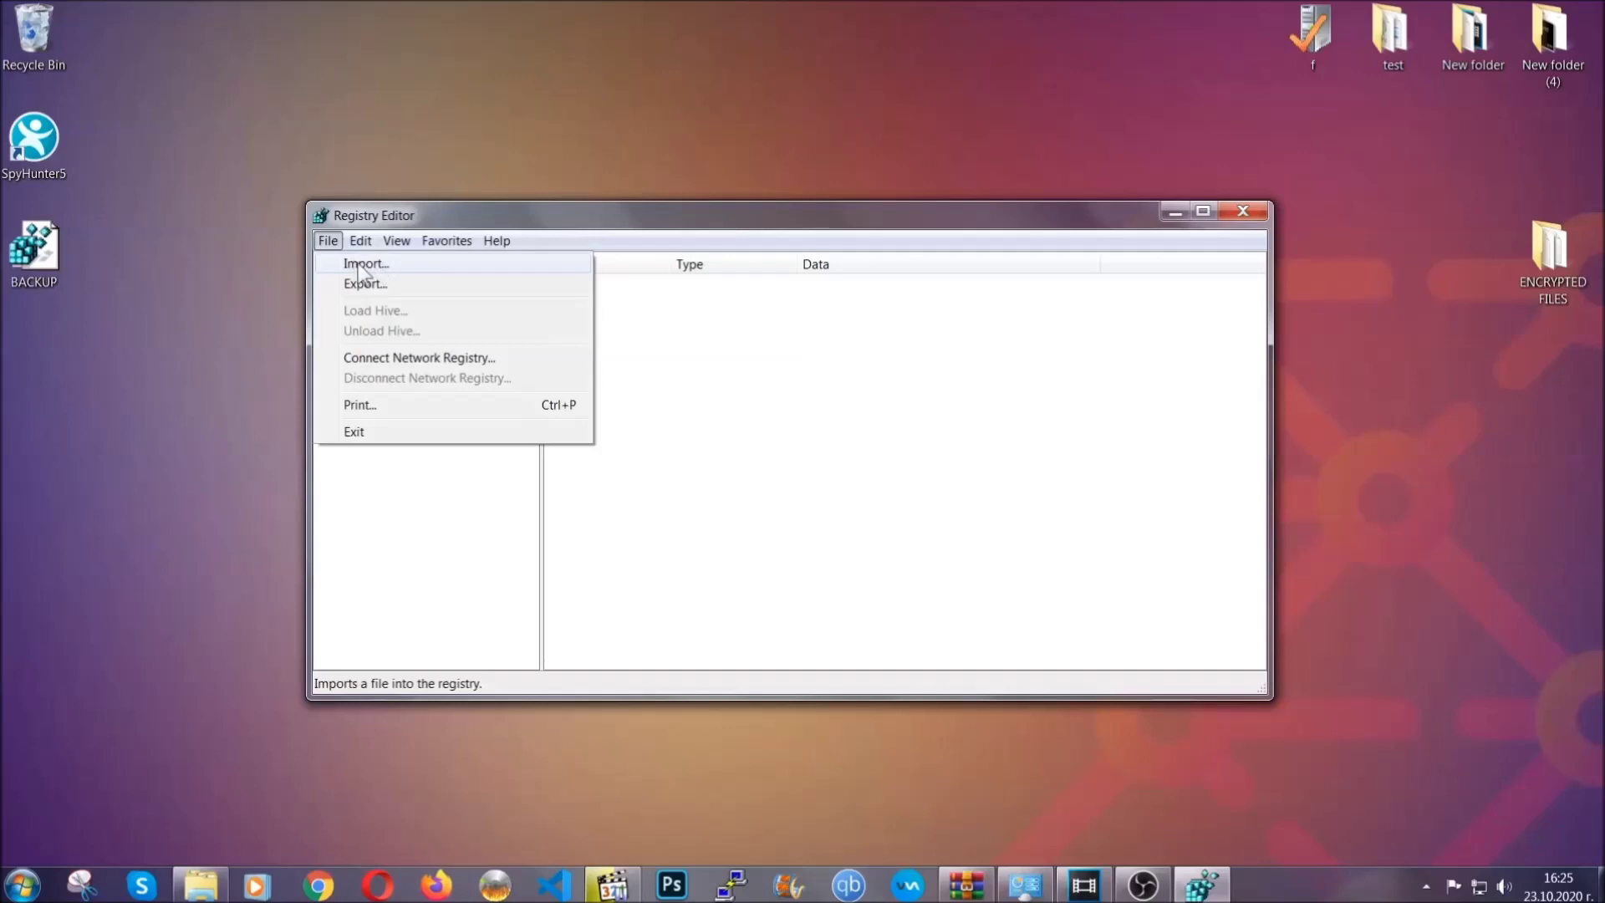
pyautogui.click(328, 241)
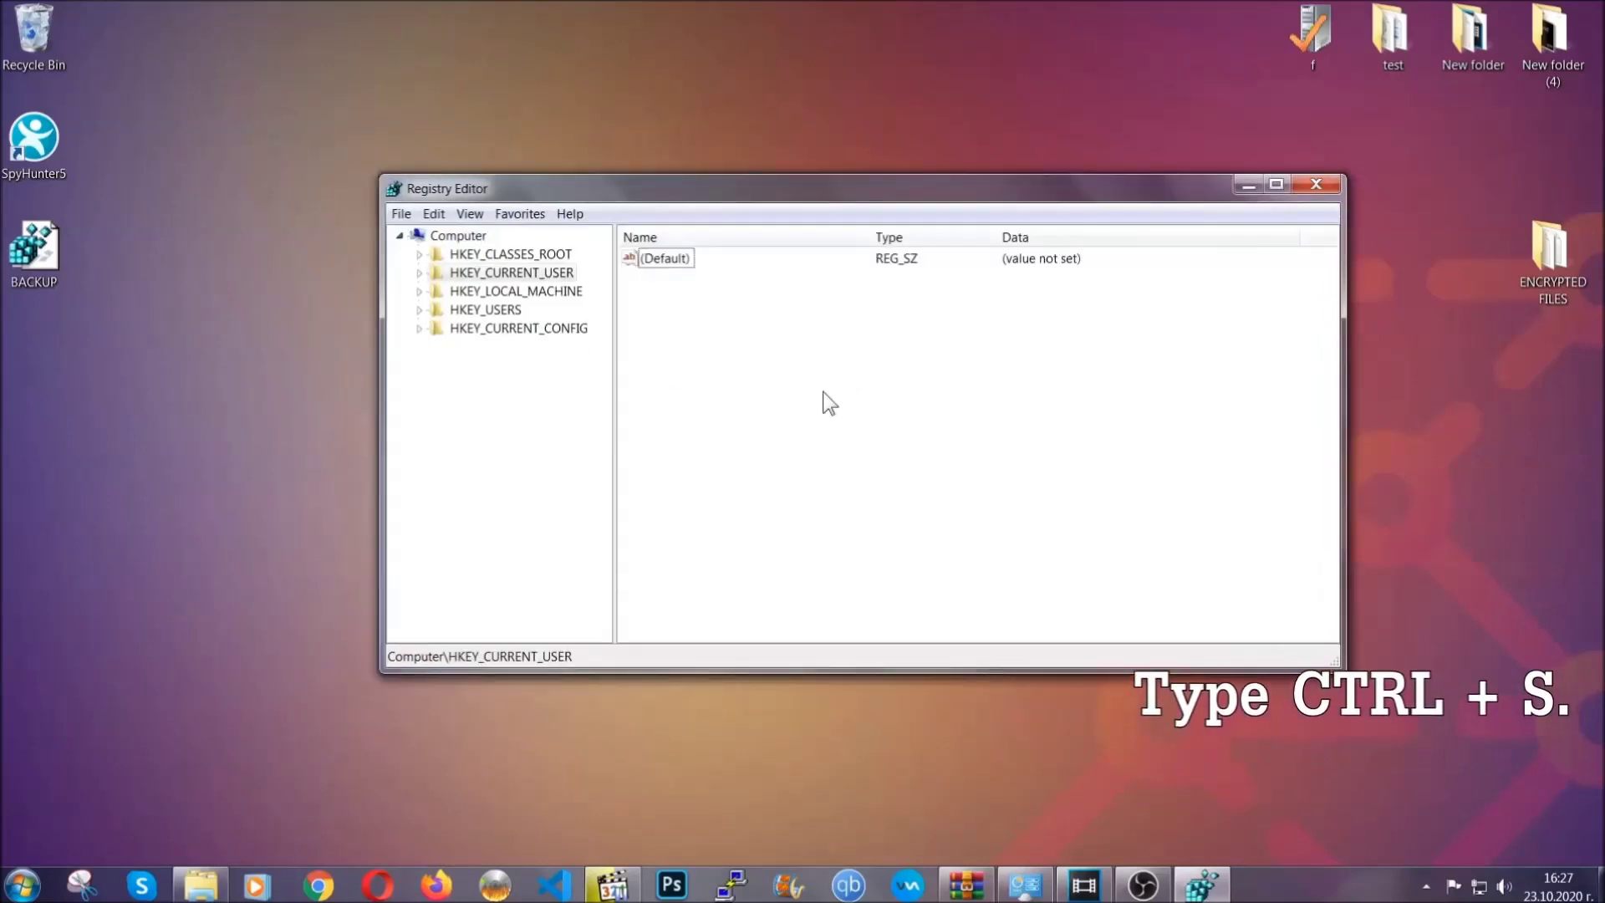
# - Search the registry for RunOnce, then open the HKCU CurrentVersion\Run key
pyautogui.hotkey('ctrl', 'f')
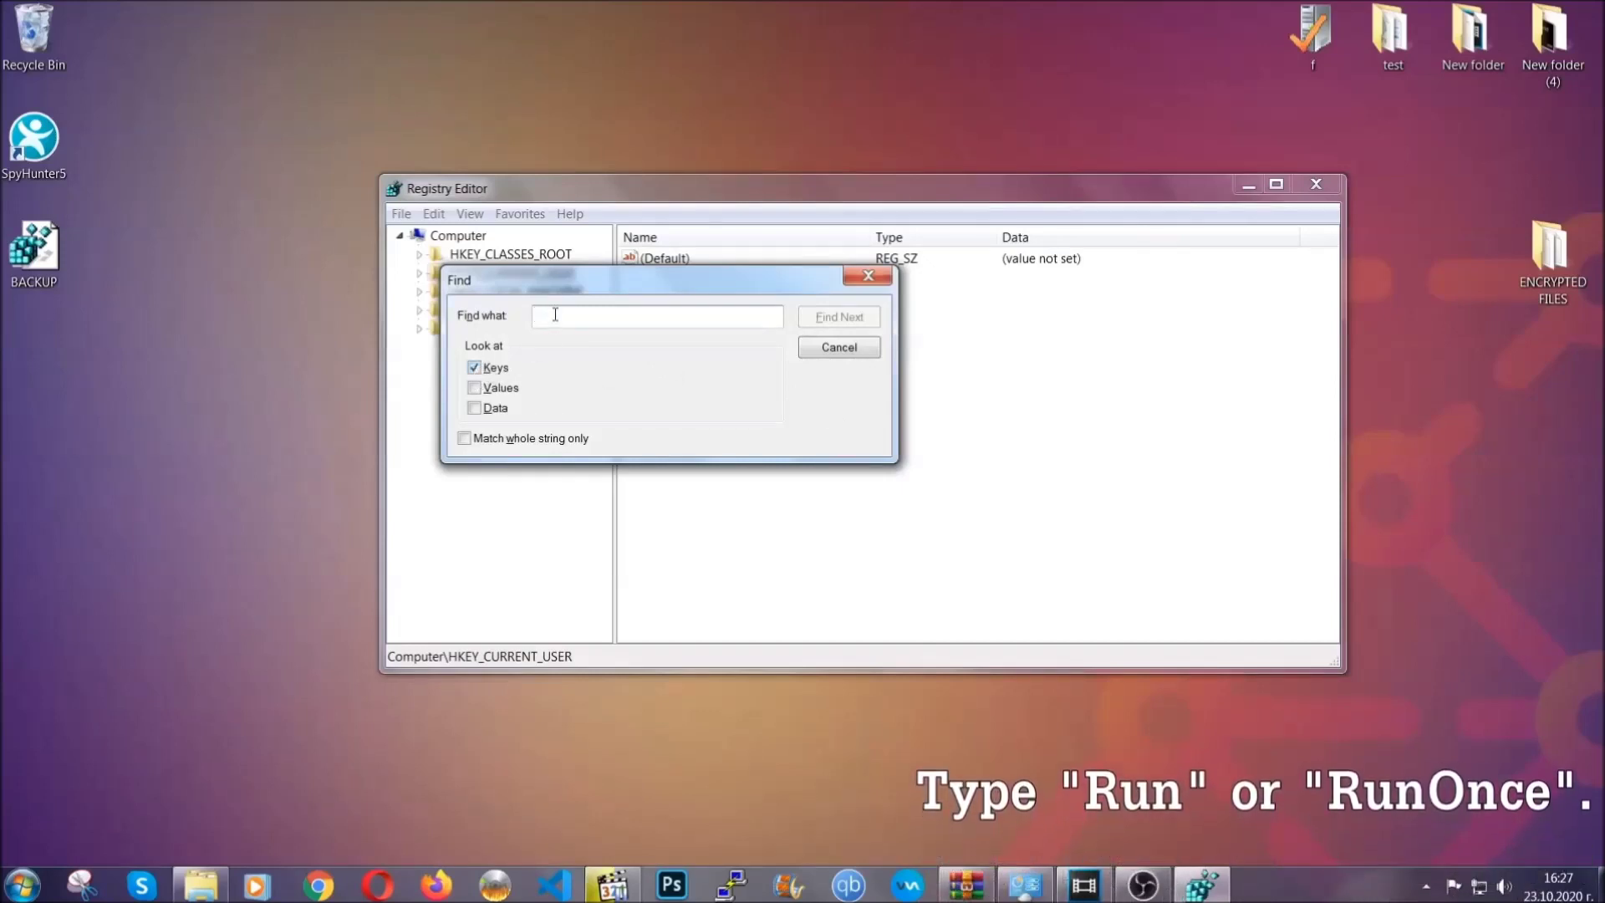
pyautogui.write('RunO')
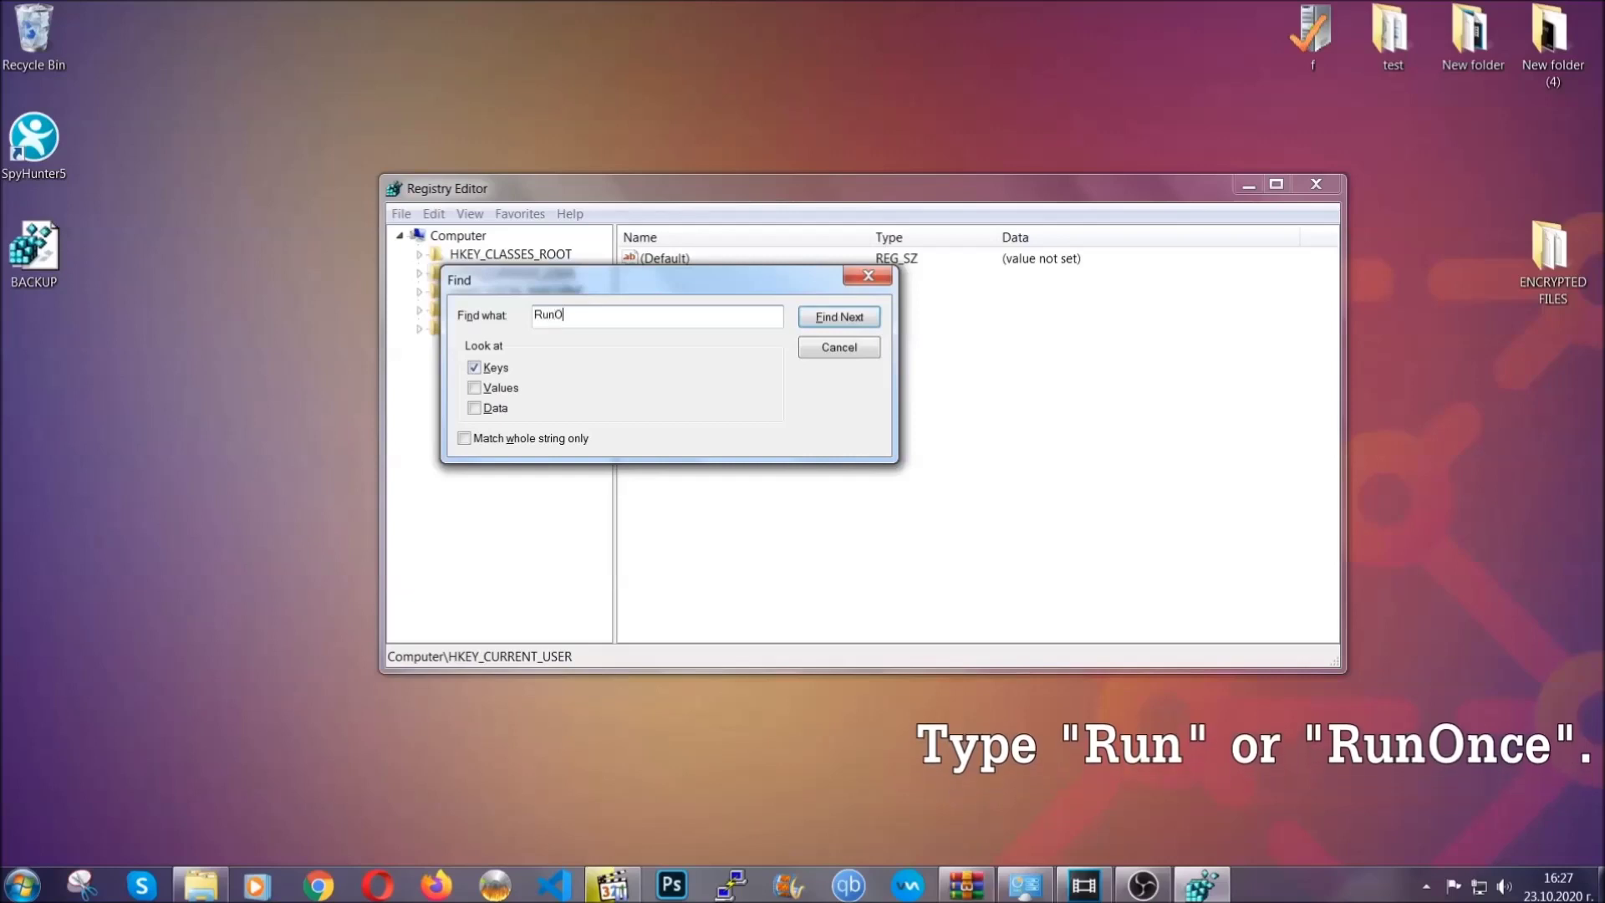
pyautogui.write('nce')
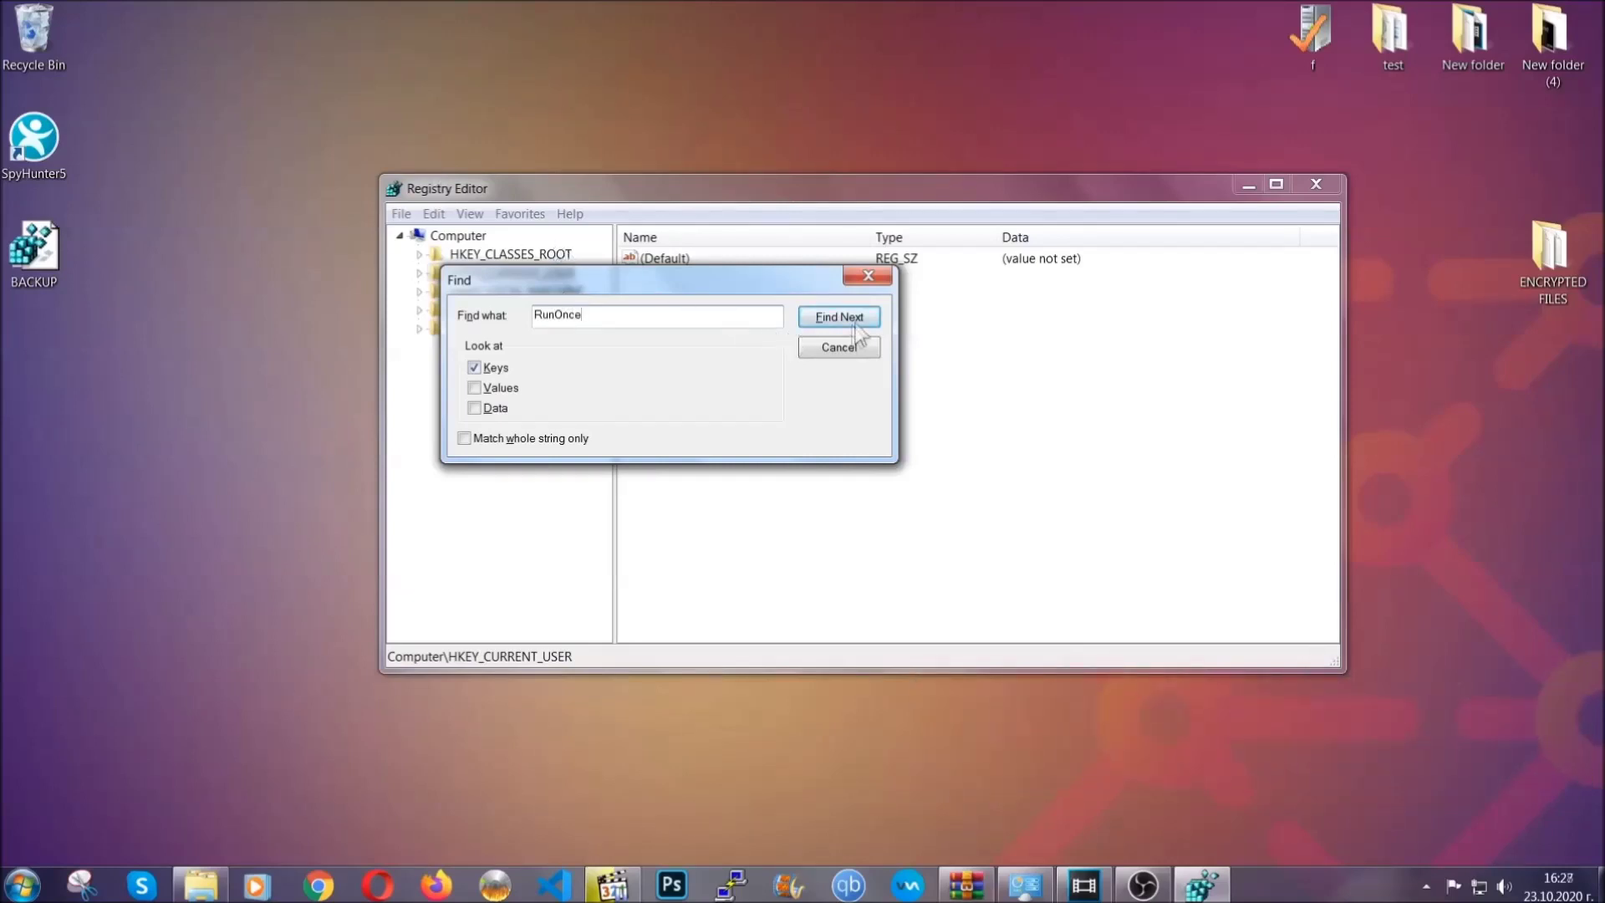
pyautogui.click(840, 317)
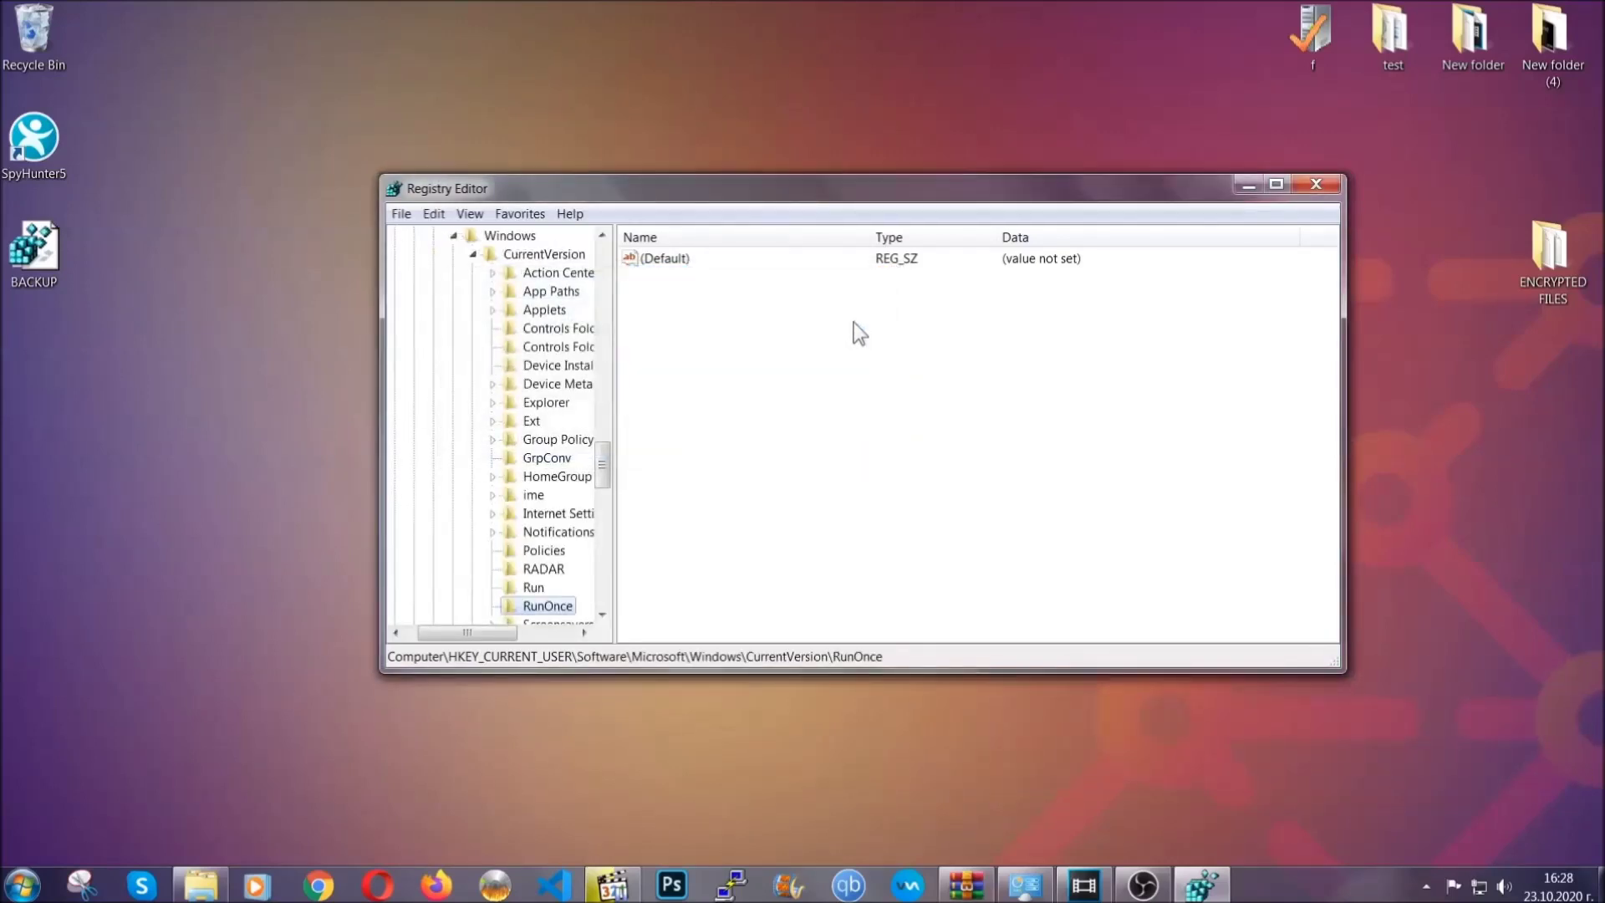
pyautogui.moveTo(614, 464); pyautogui.dragTo(606, 493)
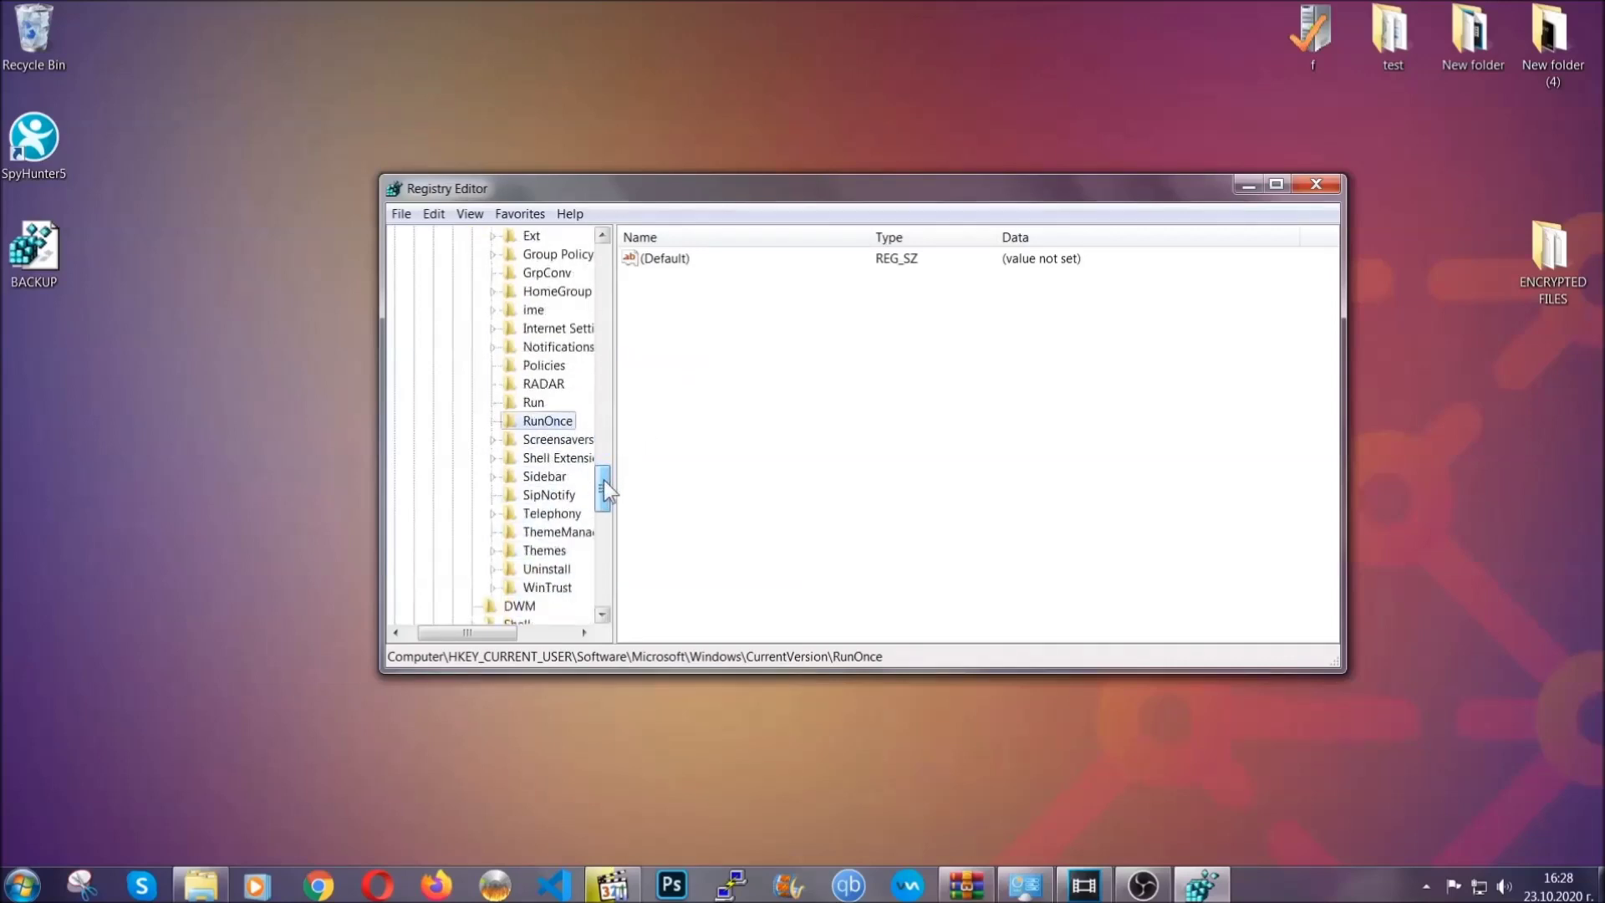
pyautogui.click(532, 403)
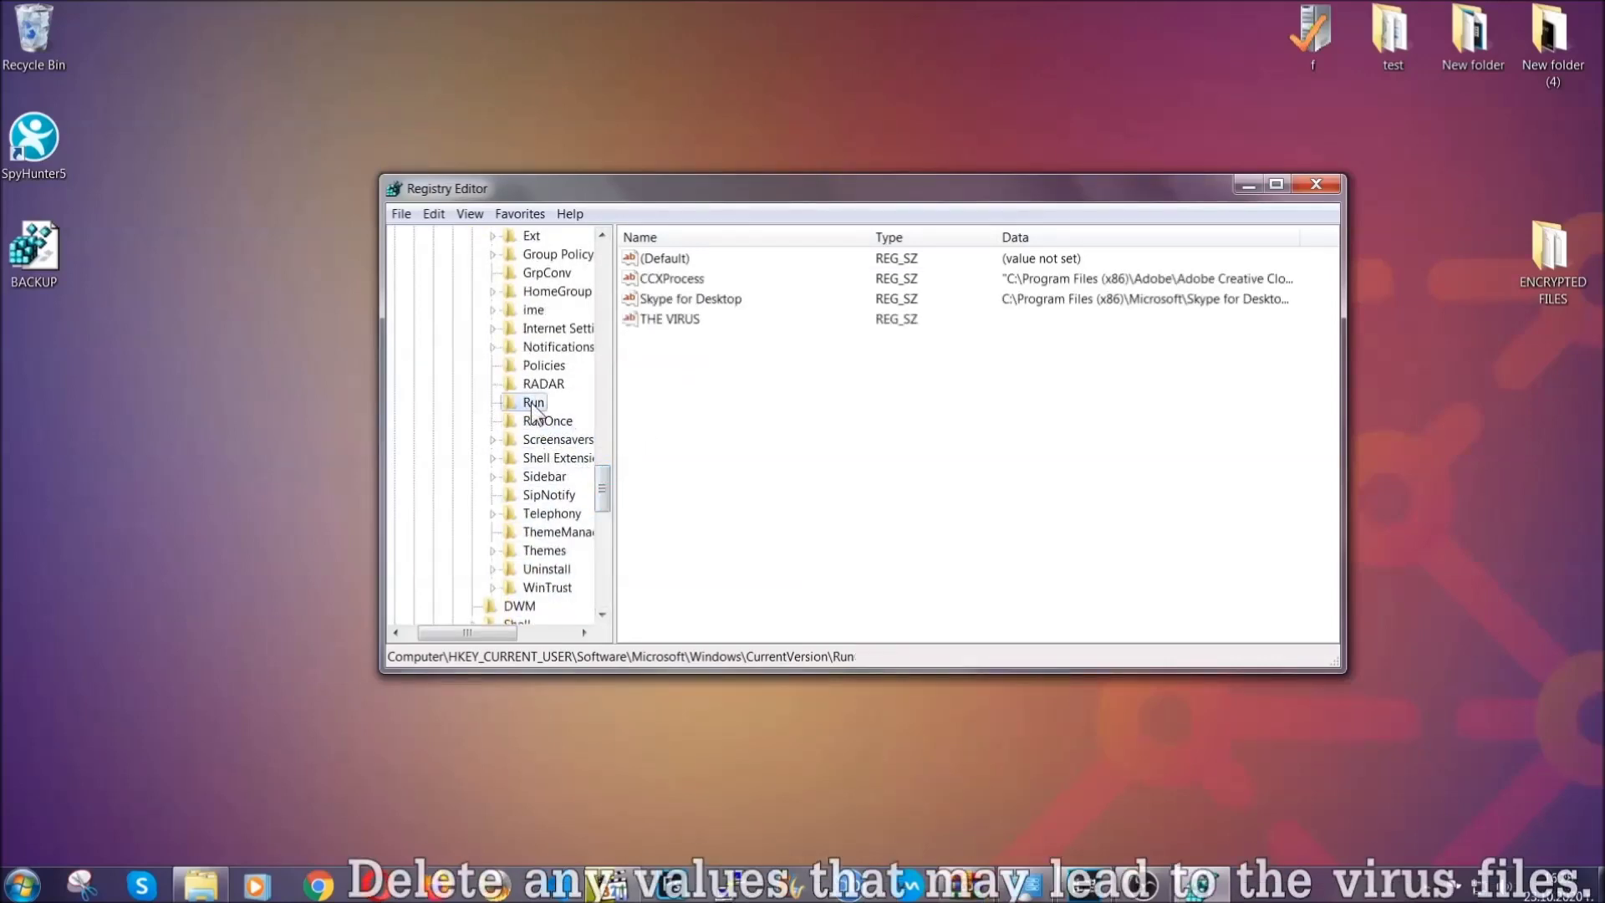
# - Delete THE VIRUS value from the Run key, then switch to the Chrome article
pyautogui.click(668, 318)
pyautogui.rightClick(661, 322)
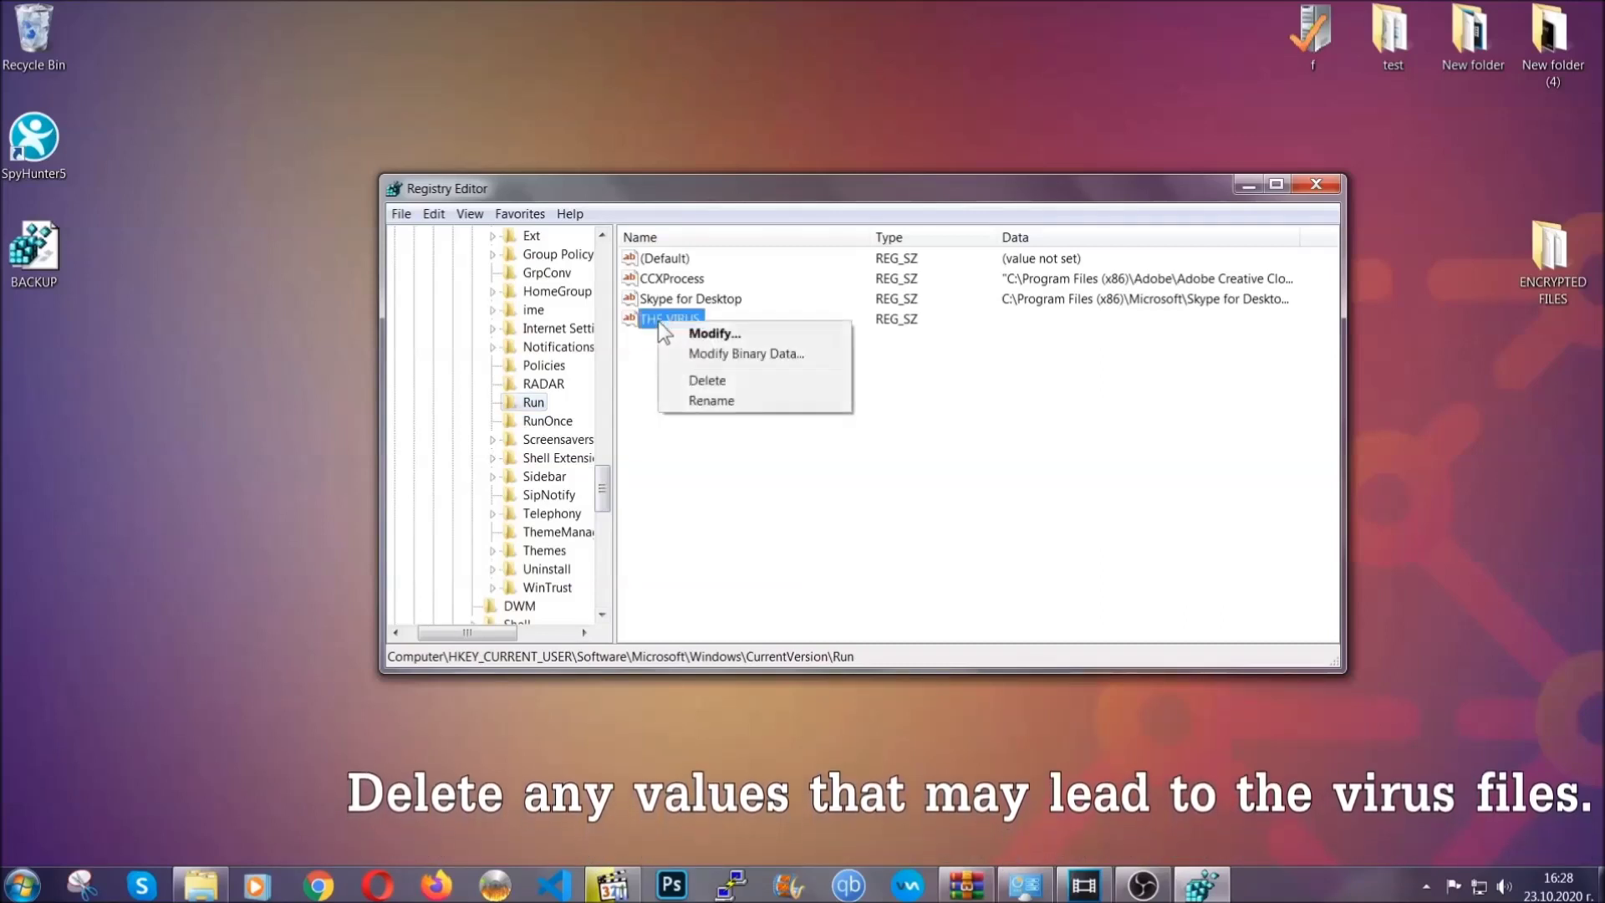
pyautogui.click(706, 380)
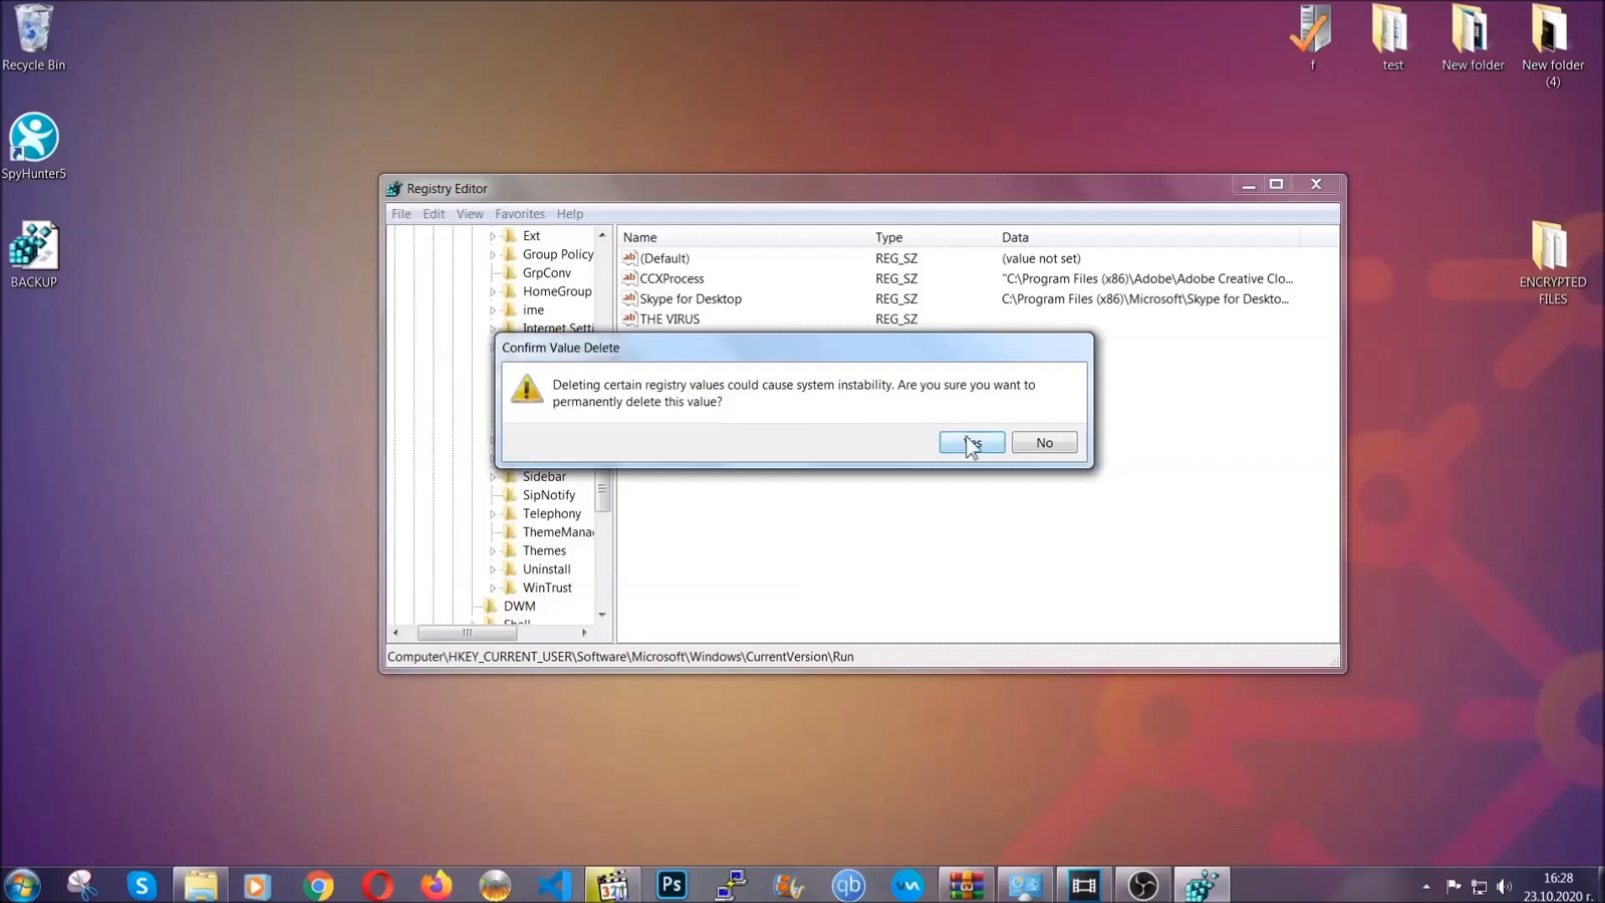
pyautogui.click(972, 443)
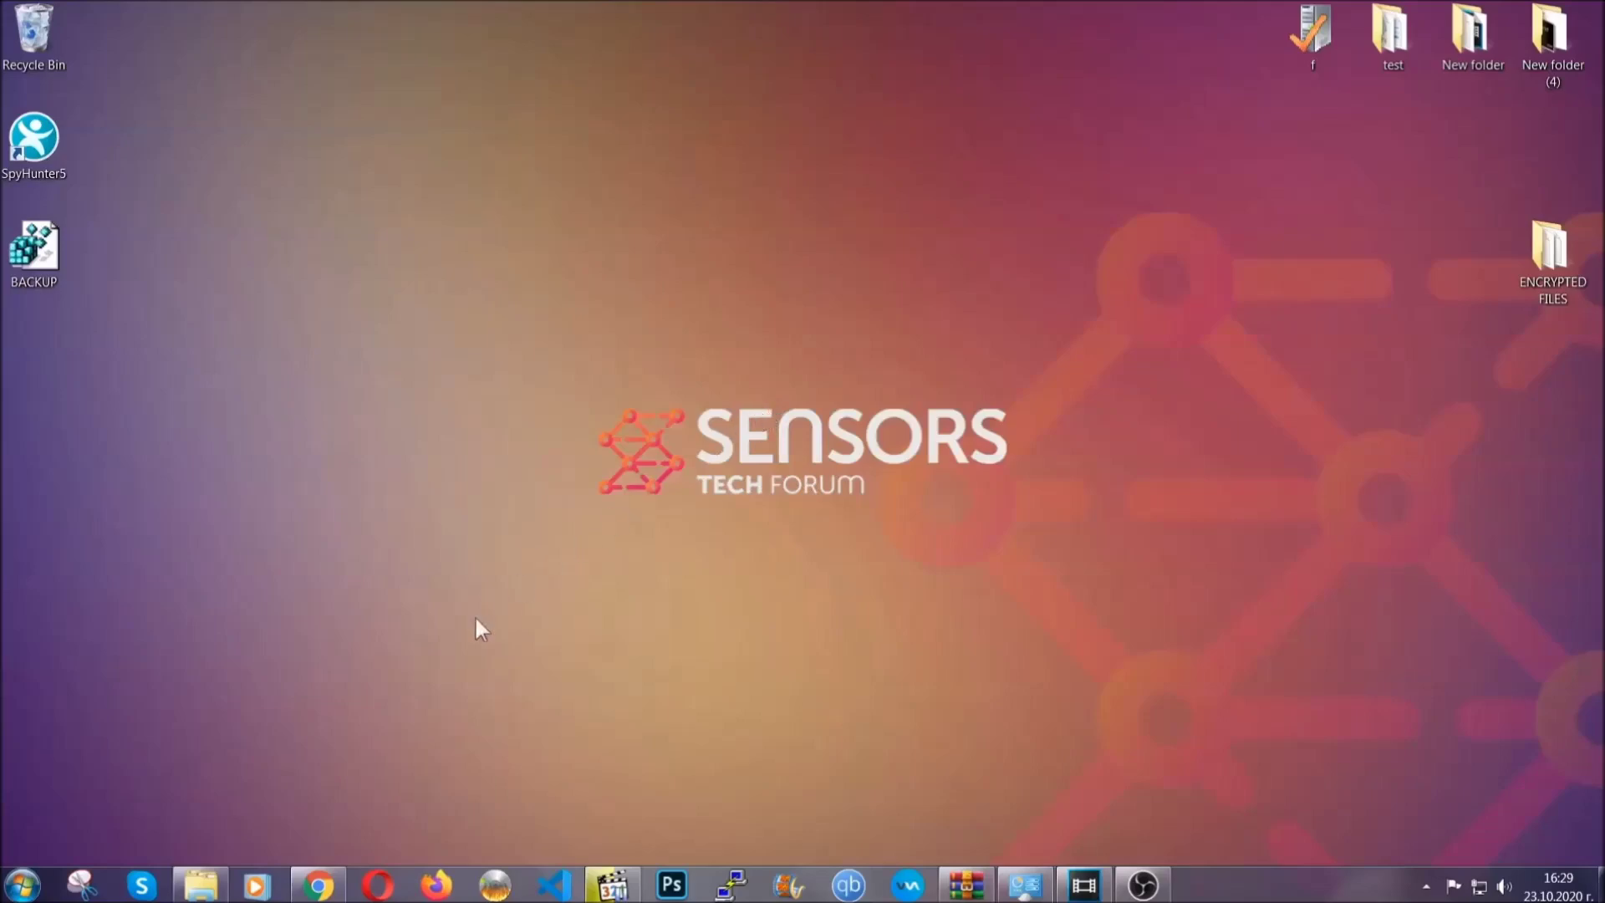
pyautogui.click(323, 887)
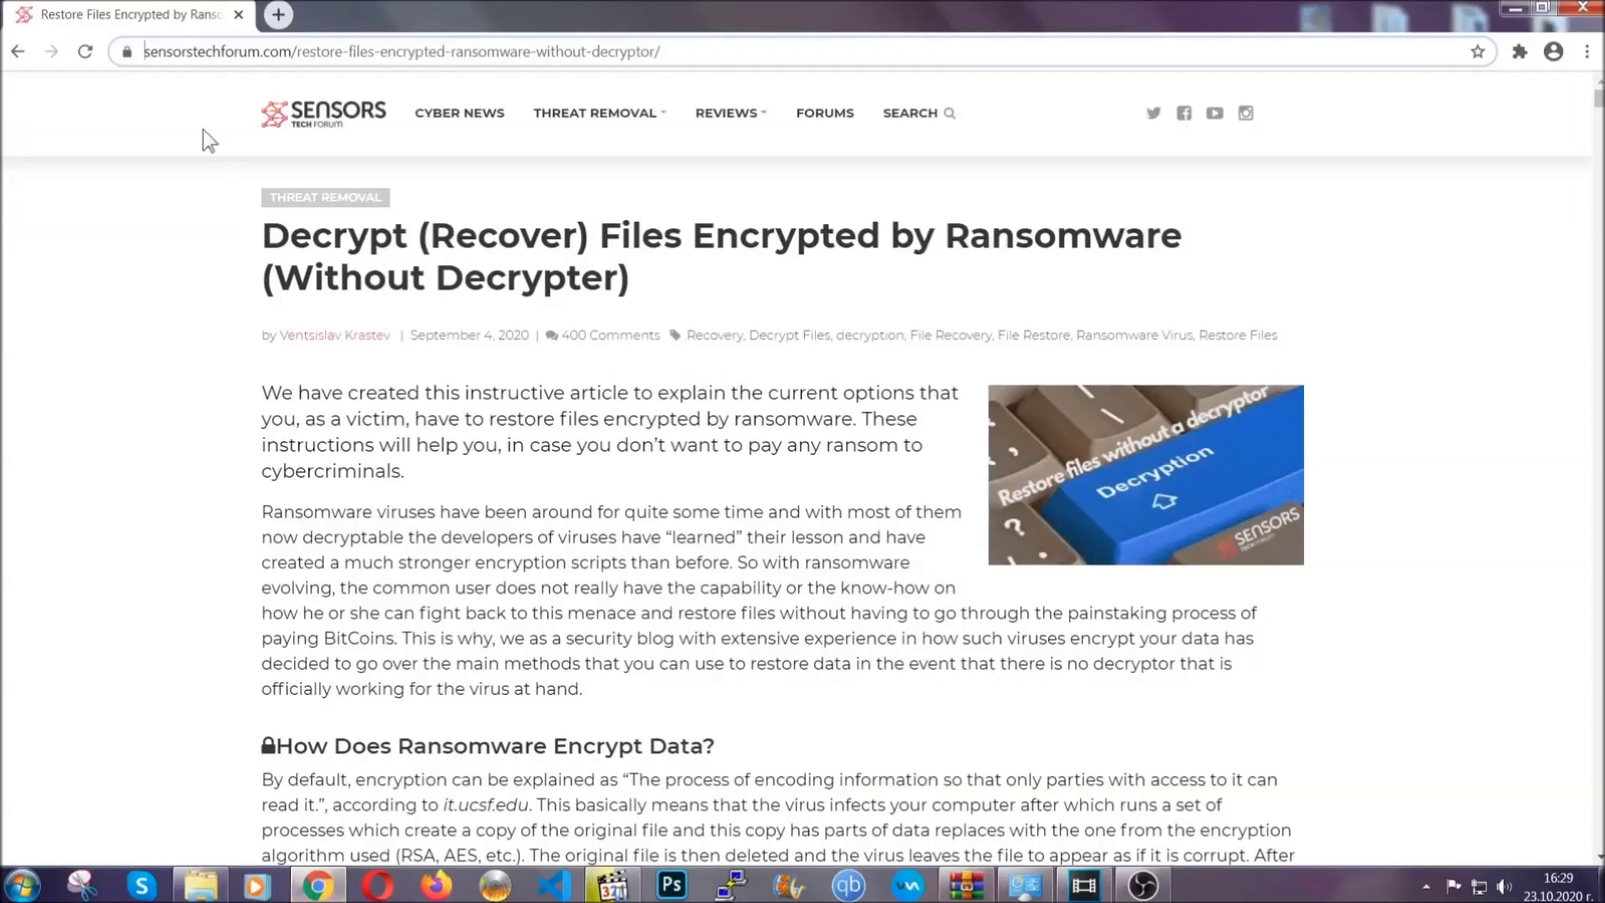
# - Select the article's URL and expand Method 2 - Restore Data via Windows Backup
pyautogui.click(149, 51)
pyautogui.moveTo(146, 52); pyautogui.dragTo(723, 57)
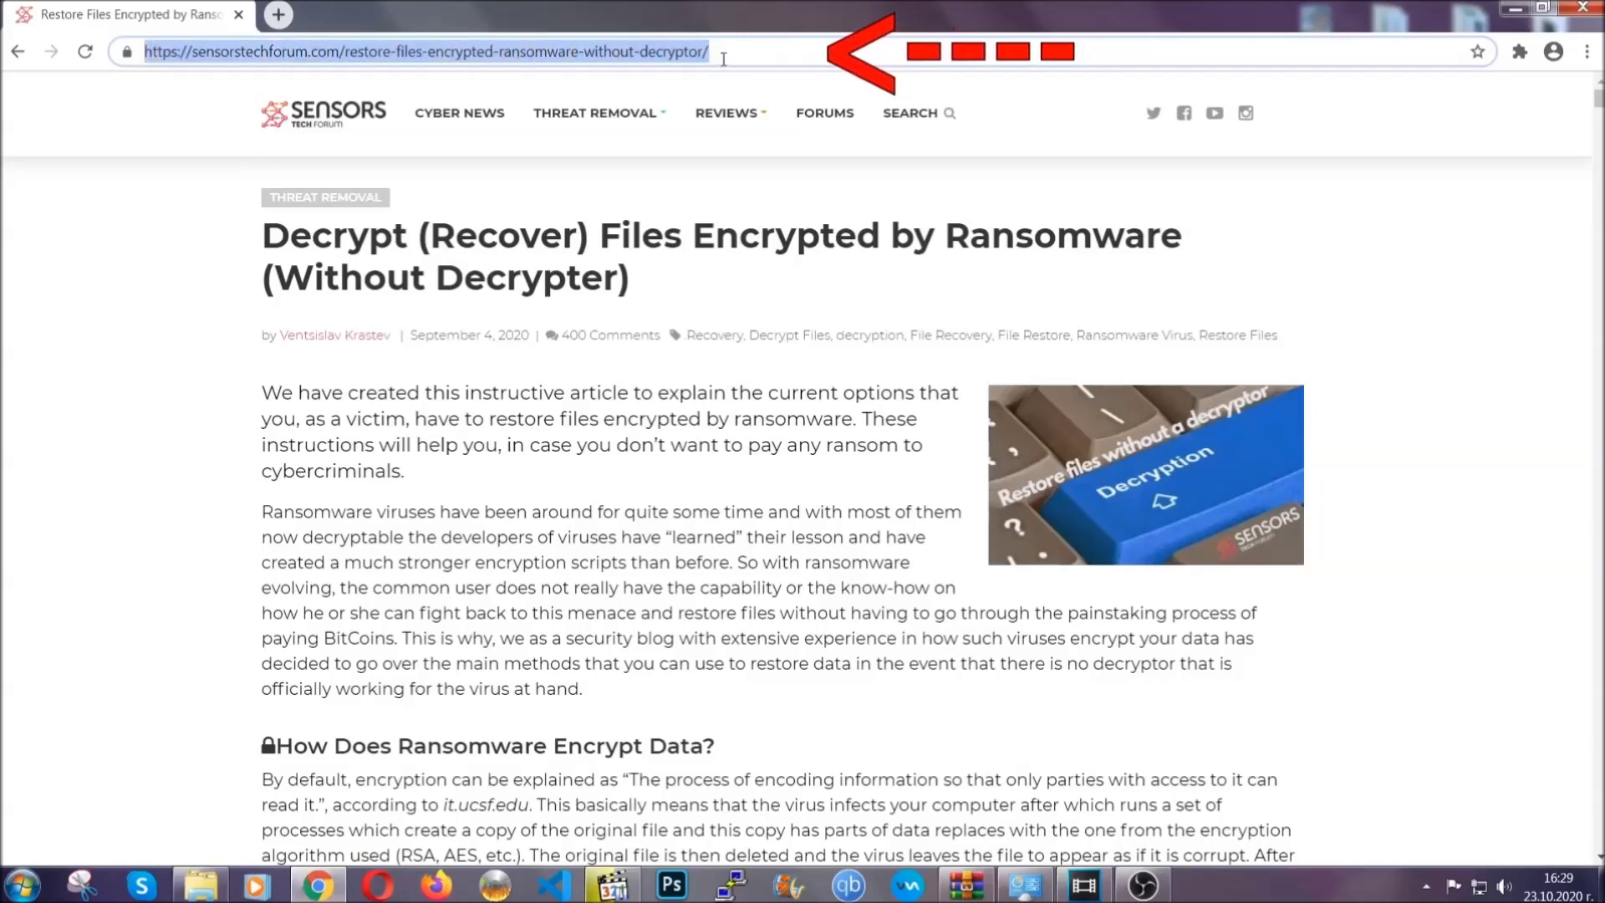
pyautogui.moveTo(728, 113)
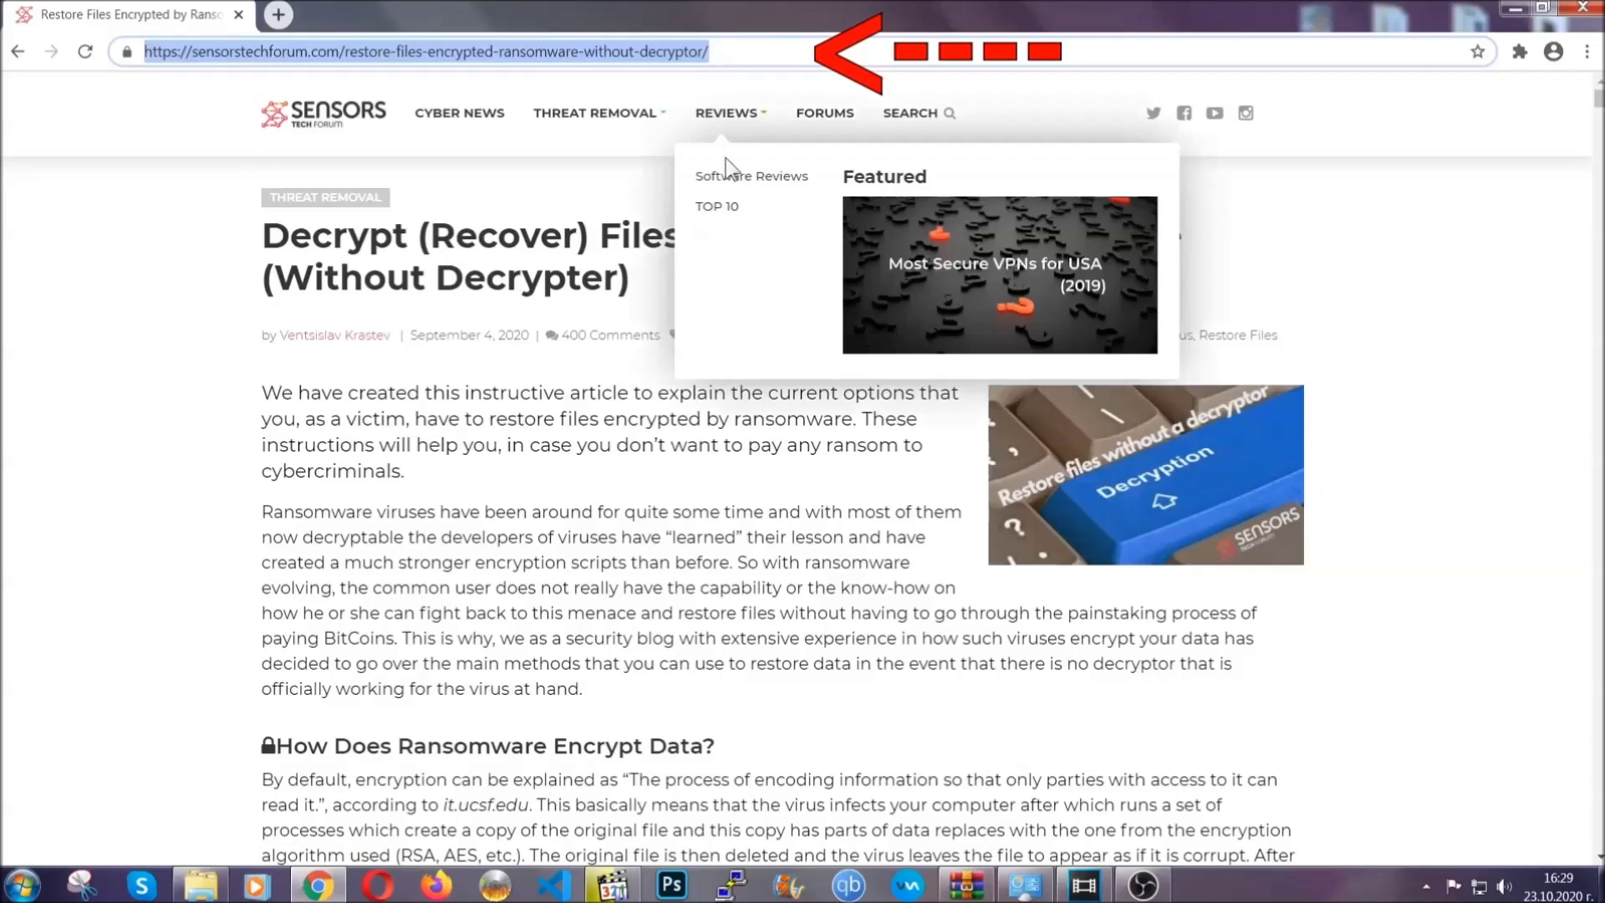
pyautogui.scroll(-3, 825, 455)
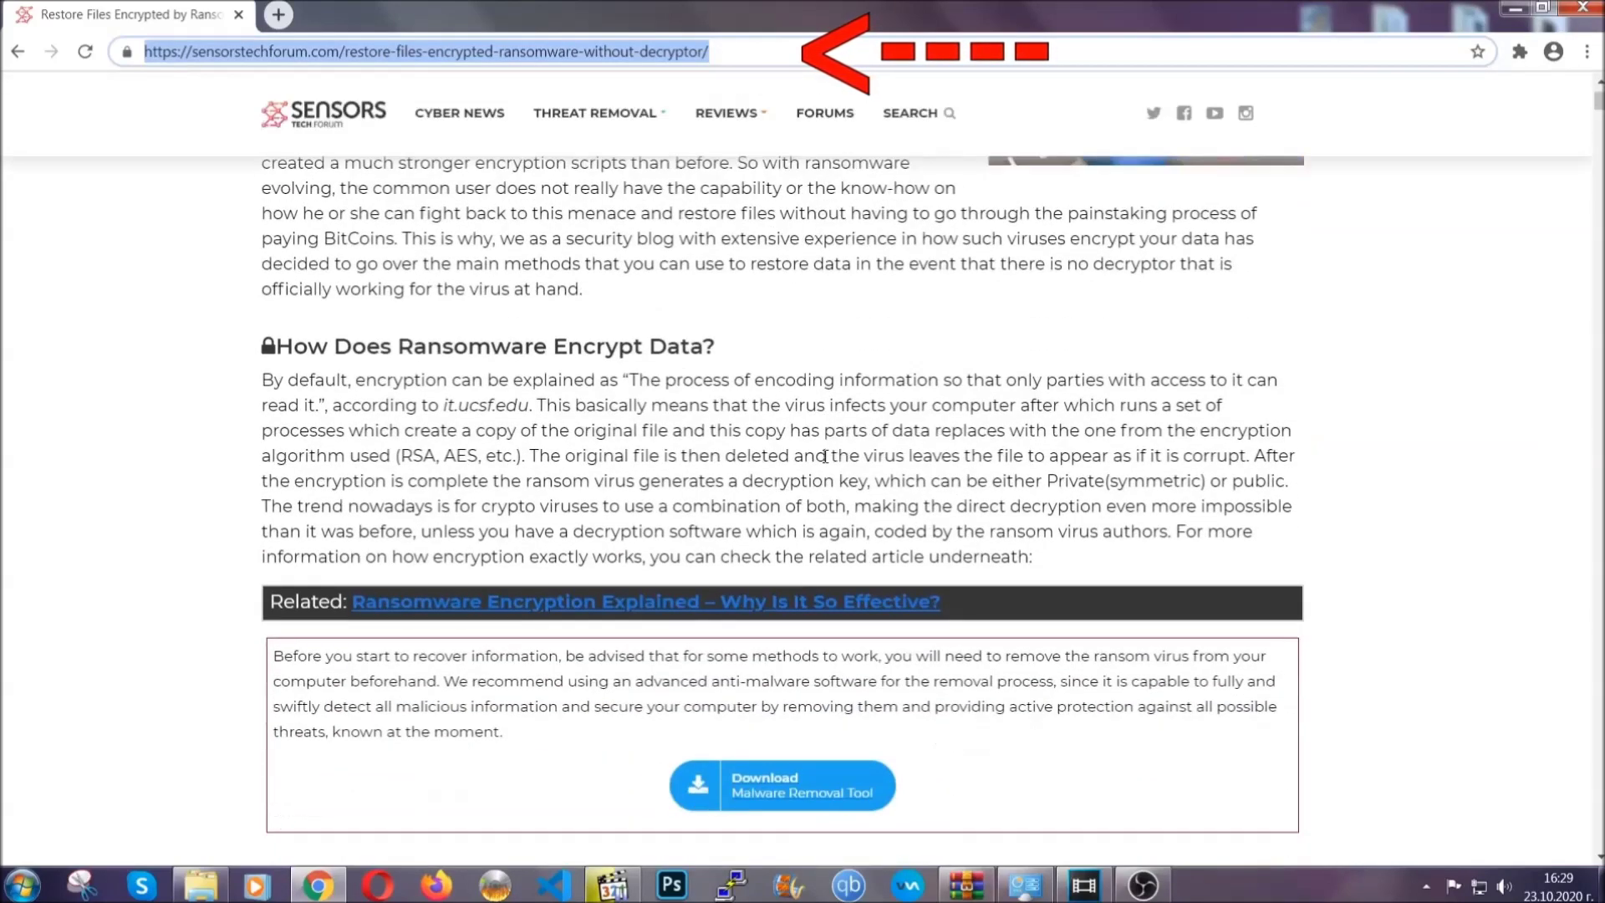
pyautogui.scroll(-2, 825, 456)
pyautogui.scroll(-2, 825, 456)
pyautogui.scroll(-1, 825, 455)
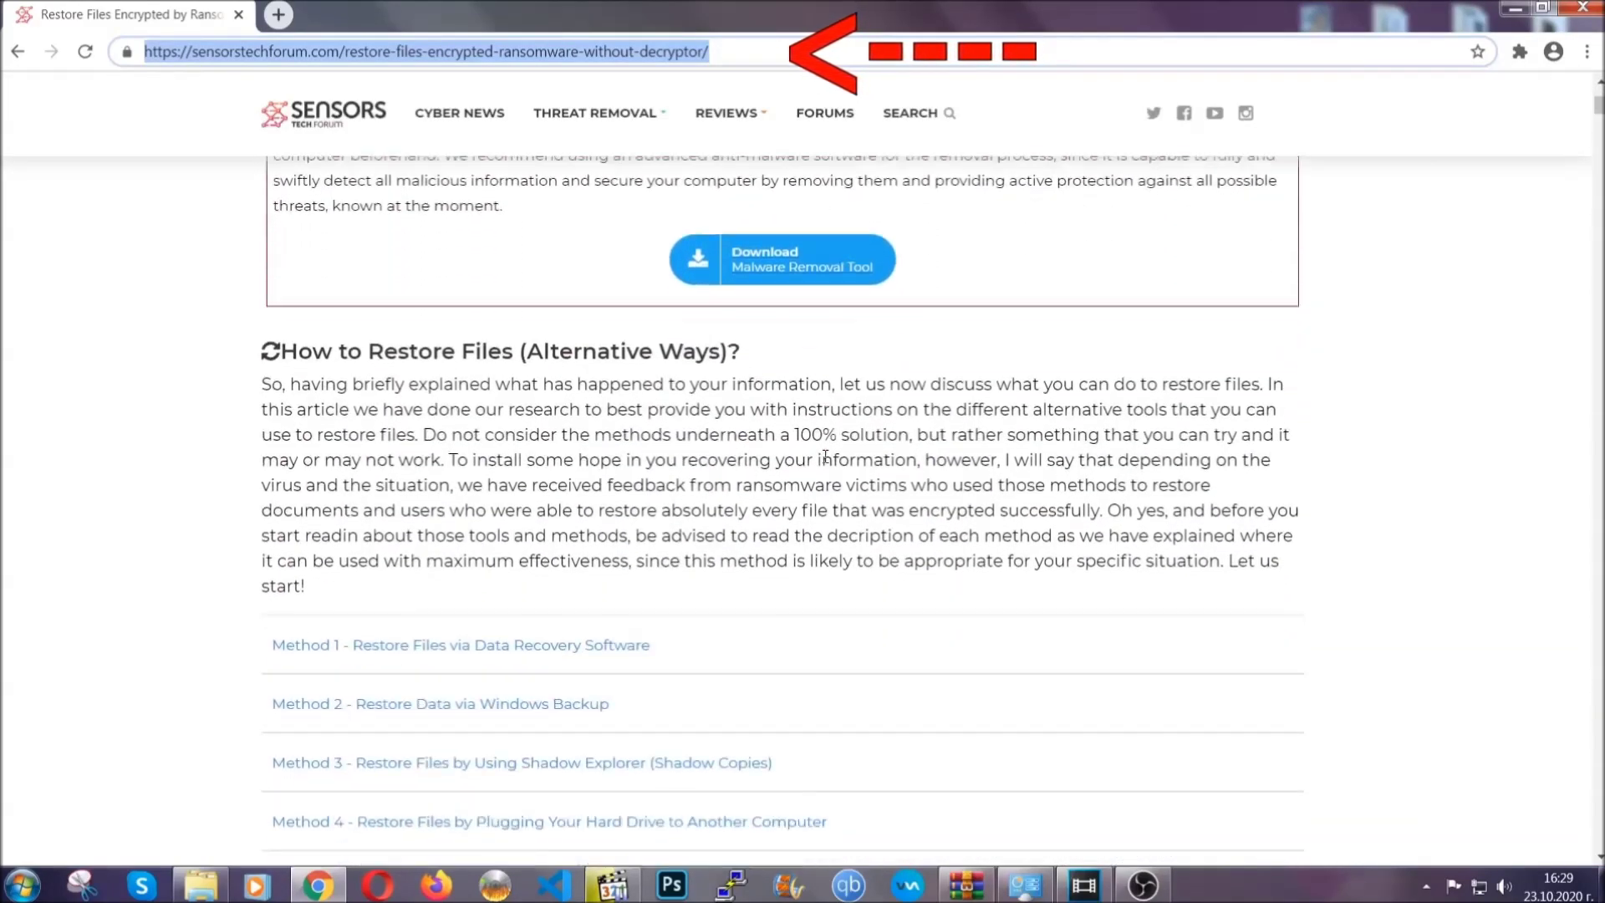
pyautogui.scroll(-1, 825, 455)
pyautogui.scroll(-2, 825, 455)
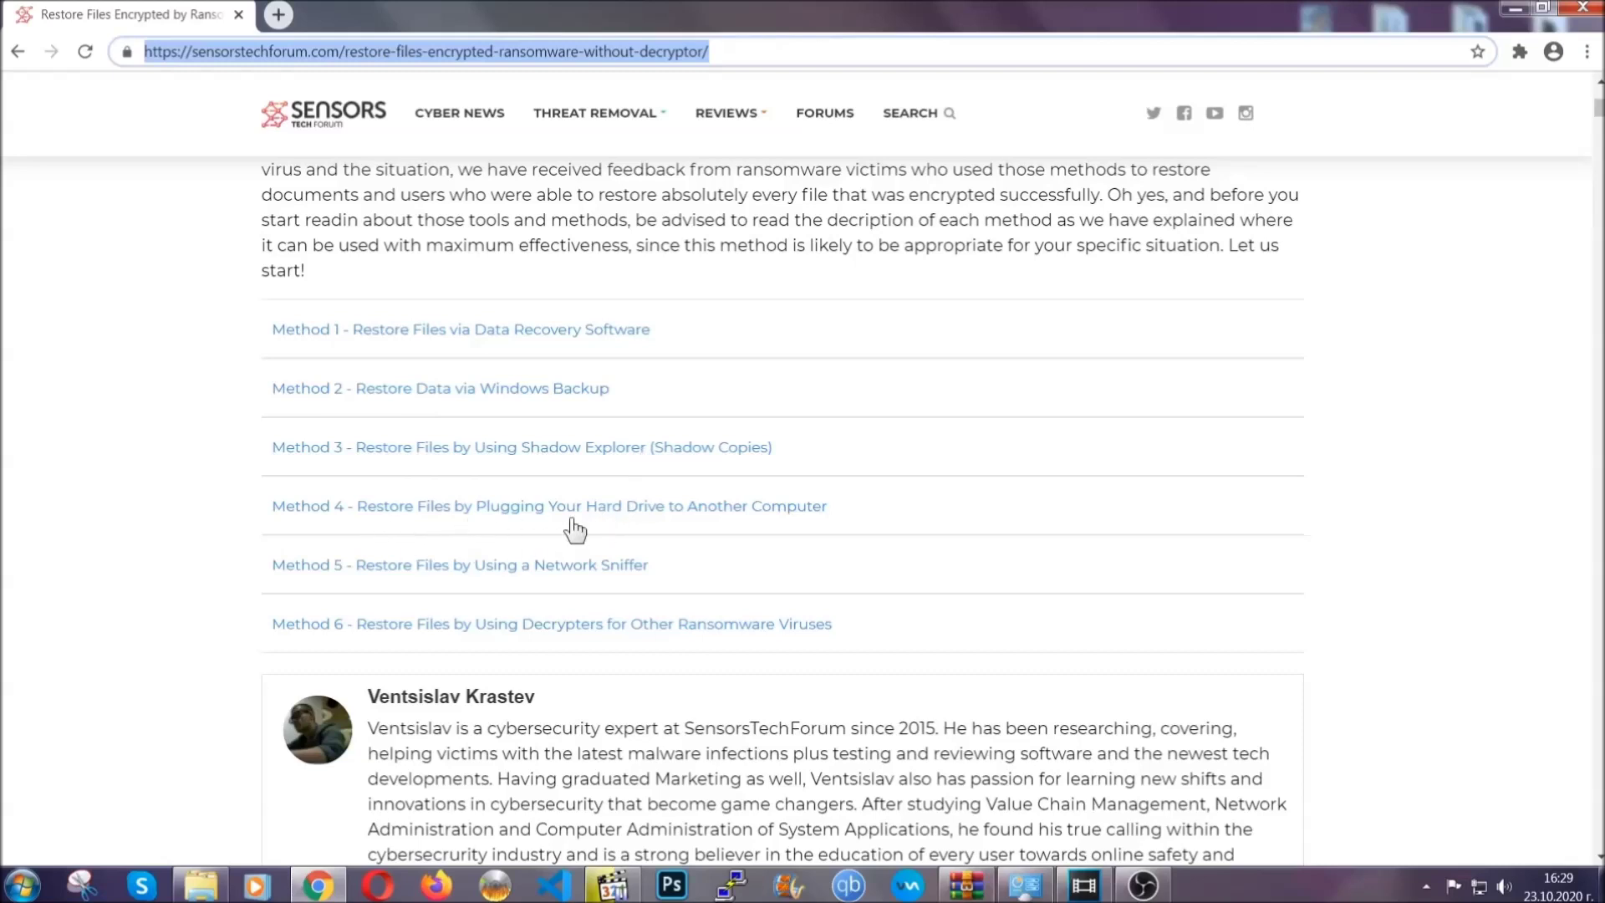
pyautogui.click(499, 385)
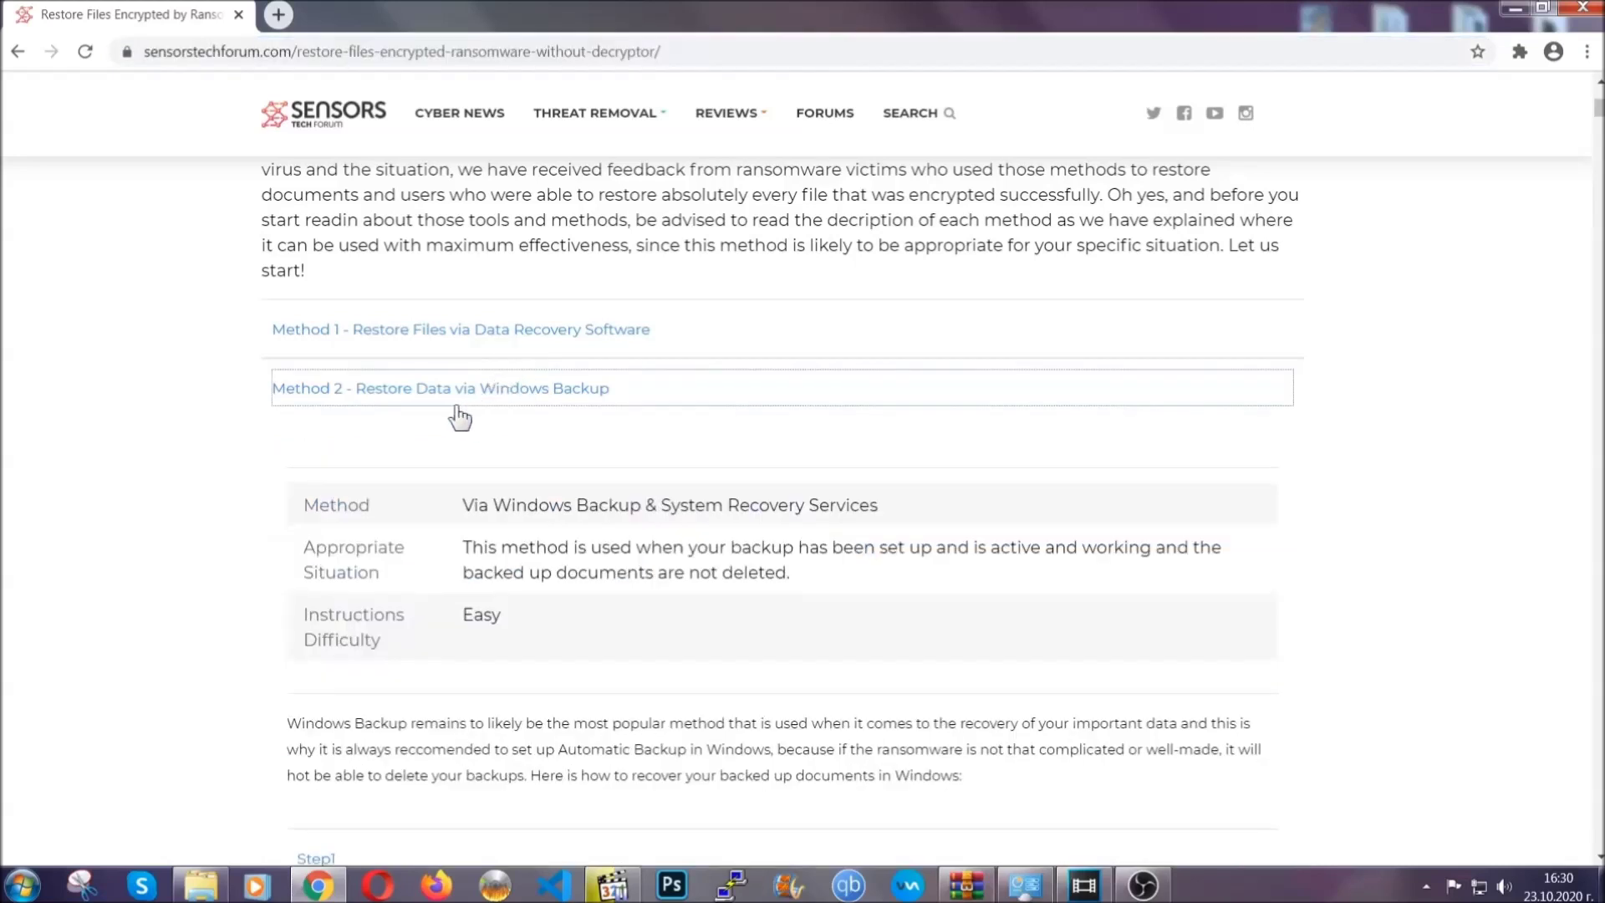
# - Reveal Steps 1, 2 and 3 of the Windows Backup method, then minimize Chrome to the desktop
pyautogui.moveTo(464, 504); pyautogui.dragTo(564, 623)
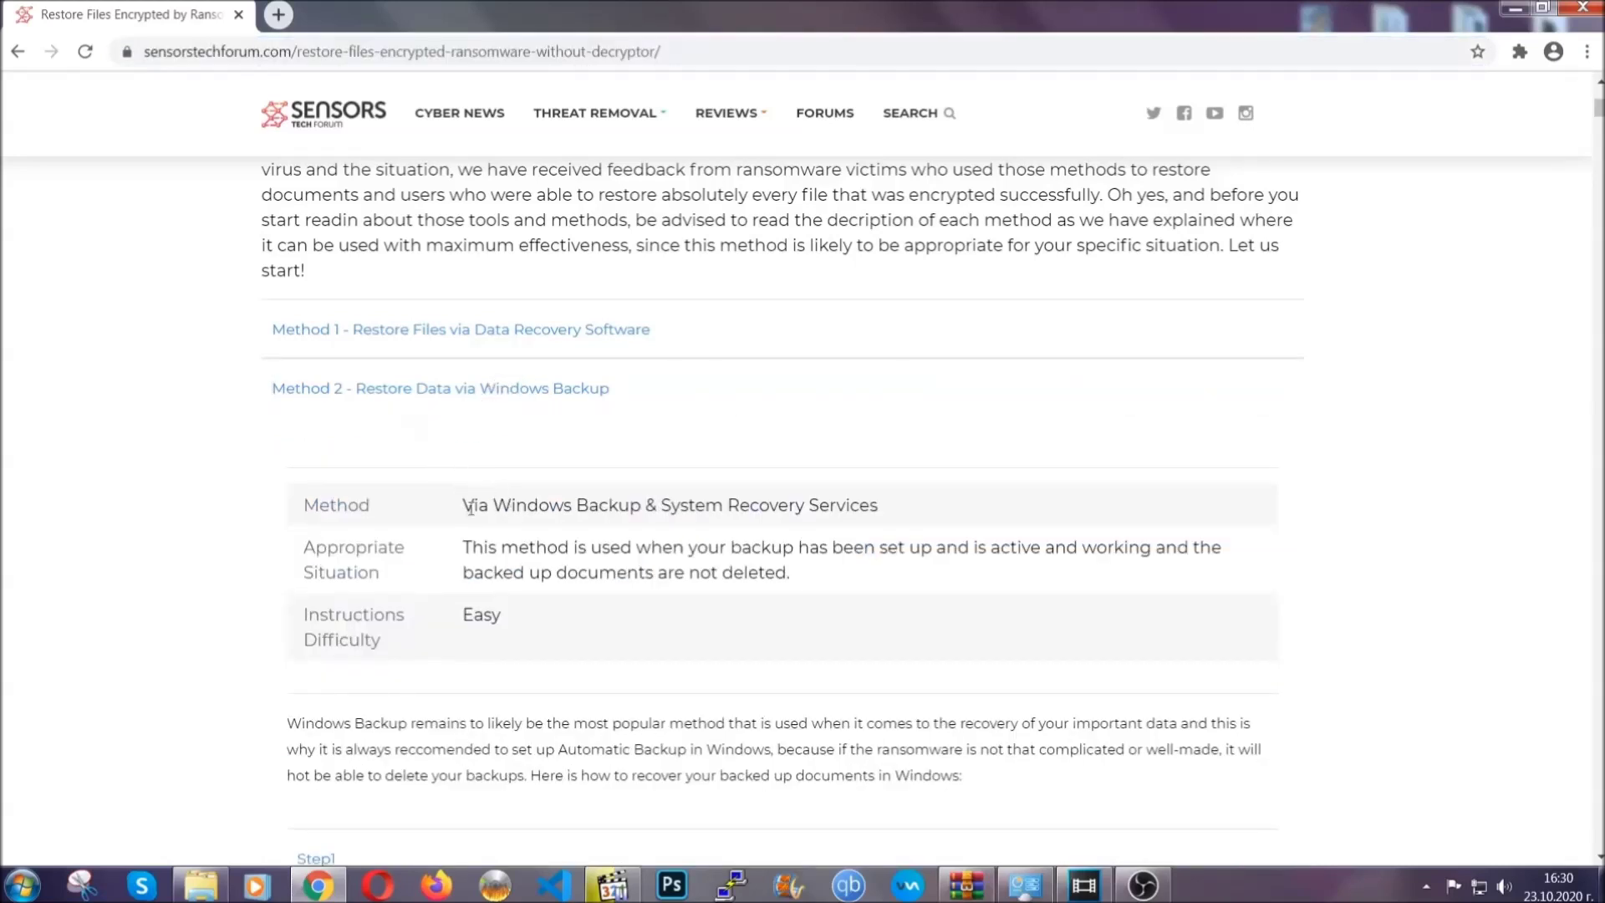
pyautogui.click(568, 629)
pyautogui.scroll(-3, 573, 622)
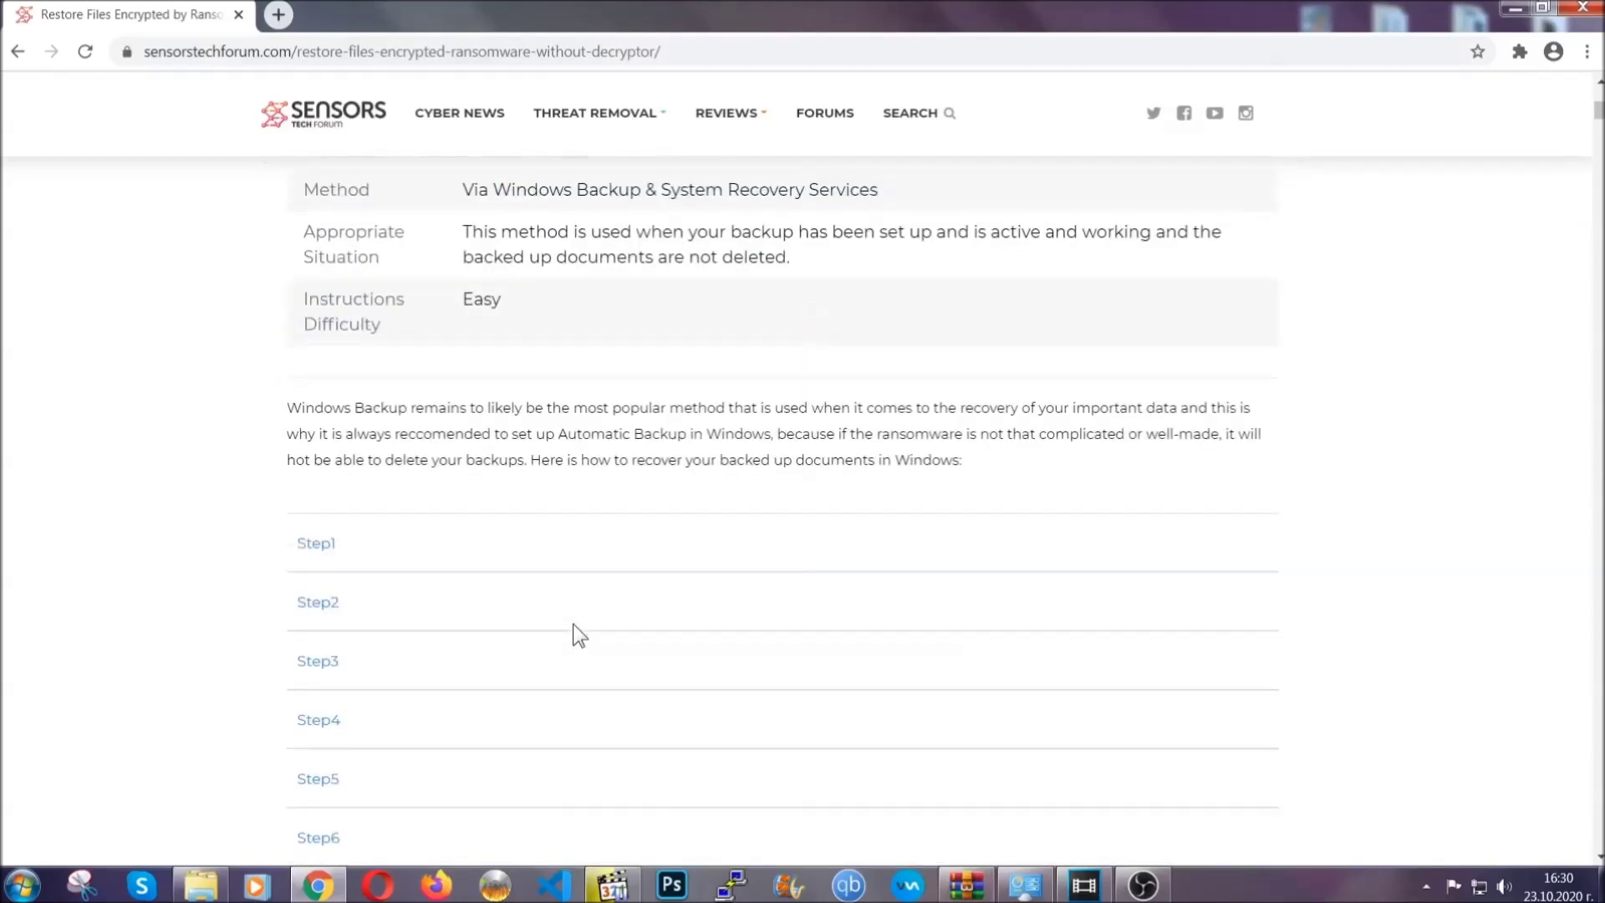
pyautogui.scroll(-1, 572, 624)
pyautogui.click(326, 438)
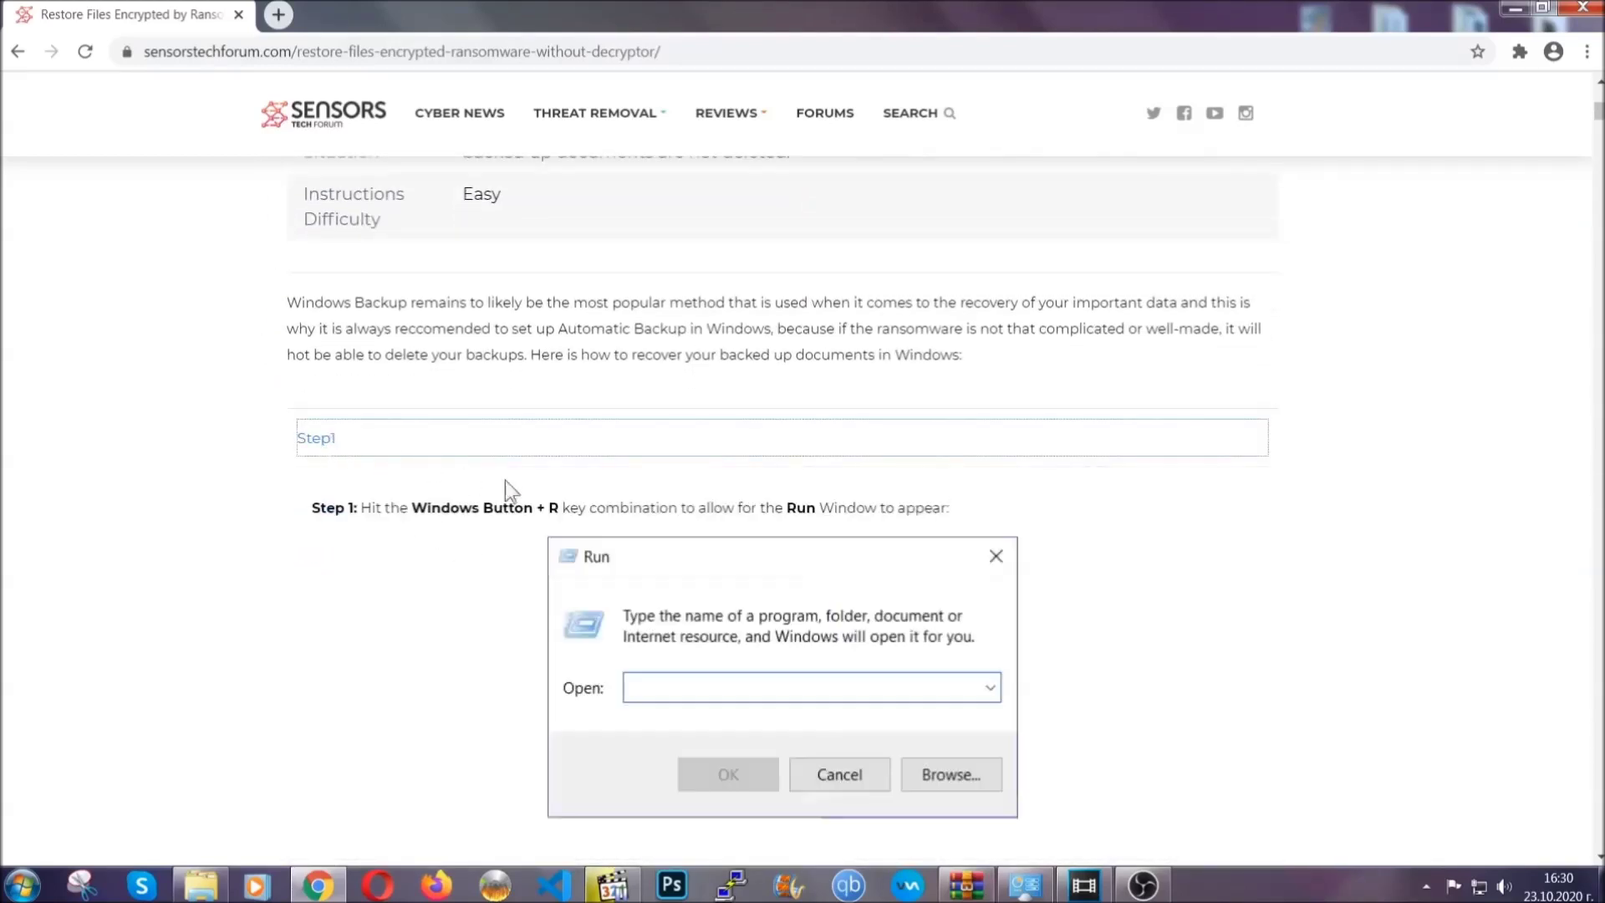
pyautogui.scroll(-3, 751, 519)
pyautogui.scroll(-1, 751, 518)
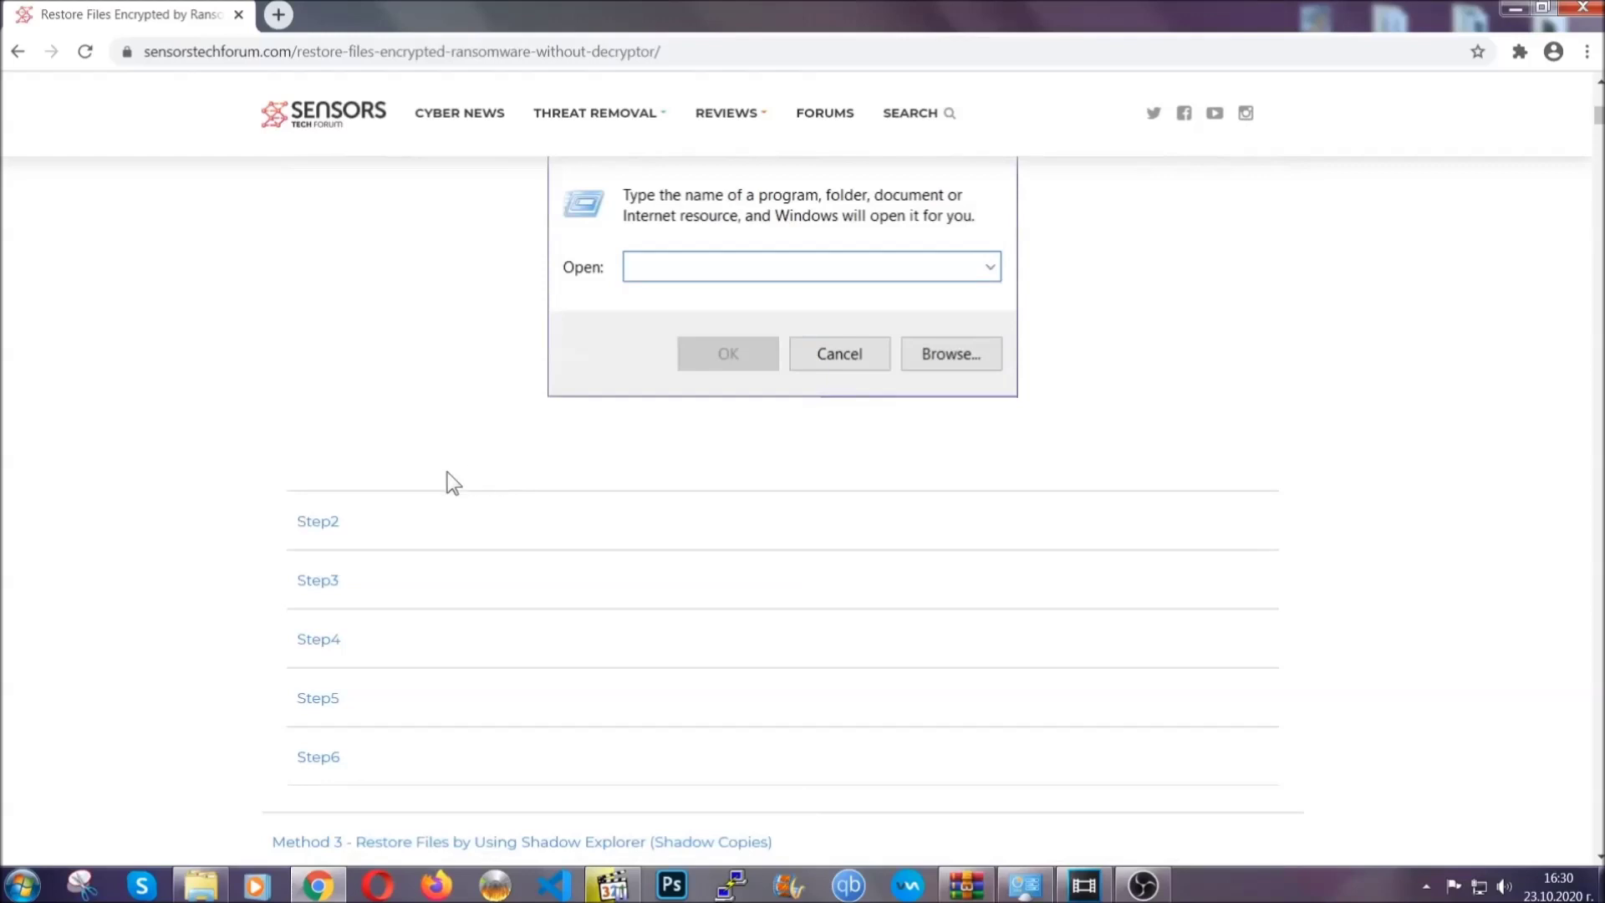
pyautogui.click(377, 526)
pyautogui.scroll(-3, 668, 526)
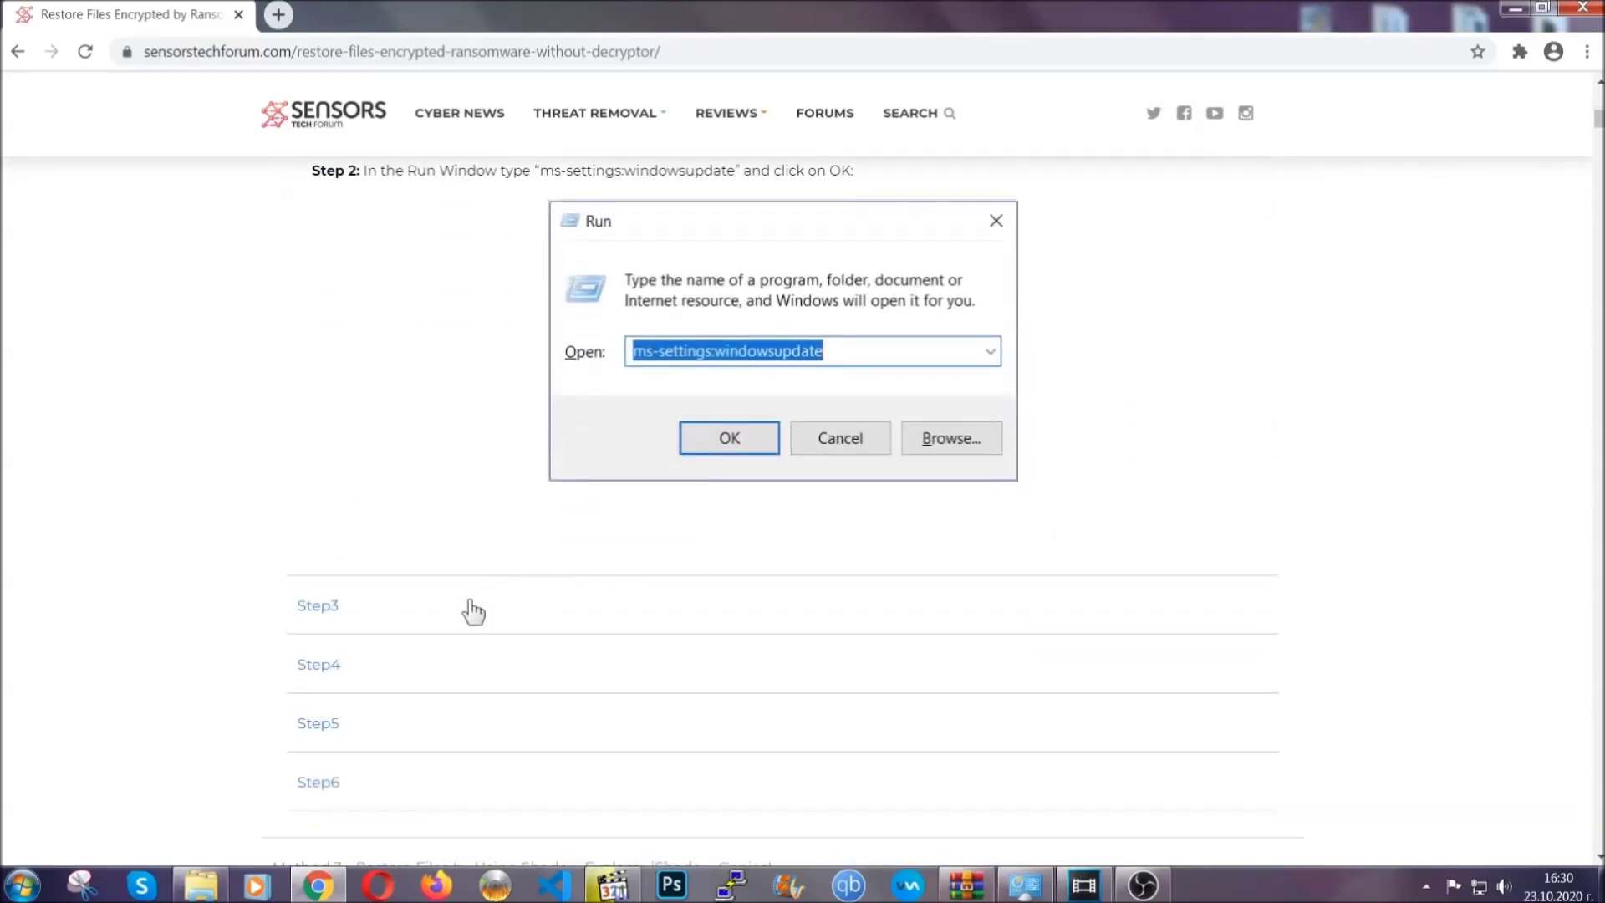
pyautogui.click(474, 609)
pyautogui.scroll(-3, 708, 574)
pyautogui.scroll(-2, 709, 574)
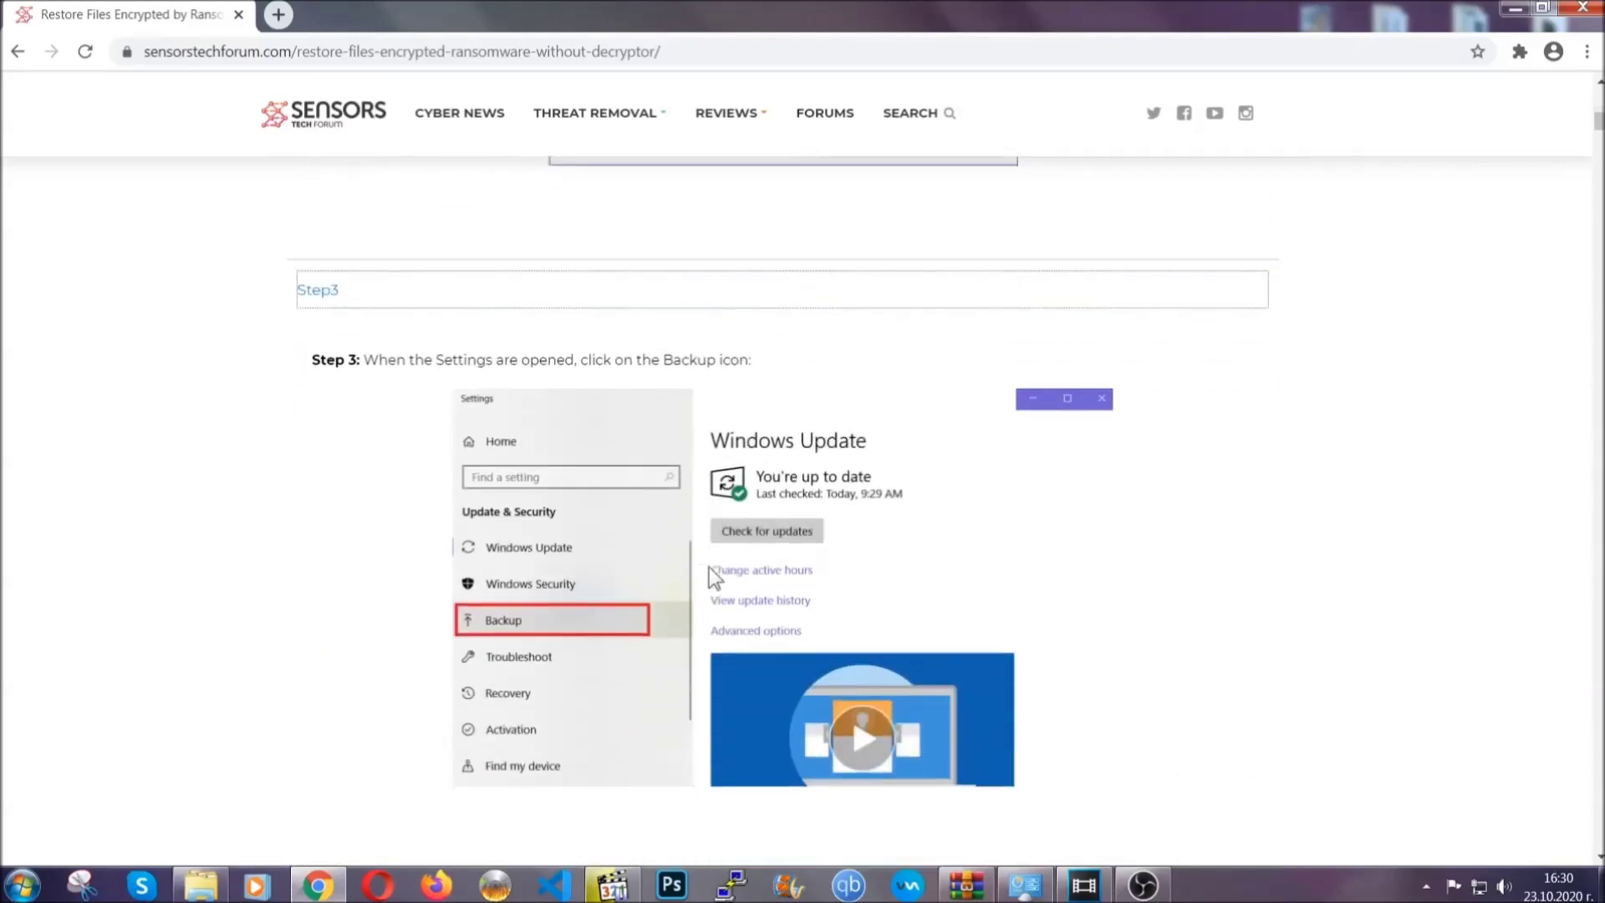
pyautogui.scroll(-2, 708, 566)
pyautogui.scroll(-1, 705, 570)
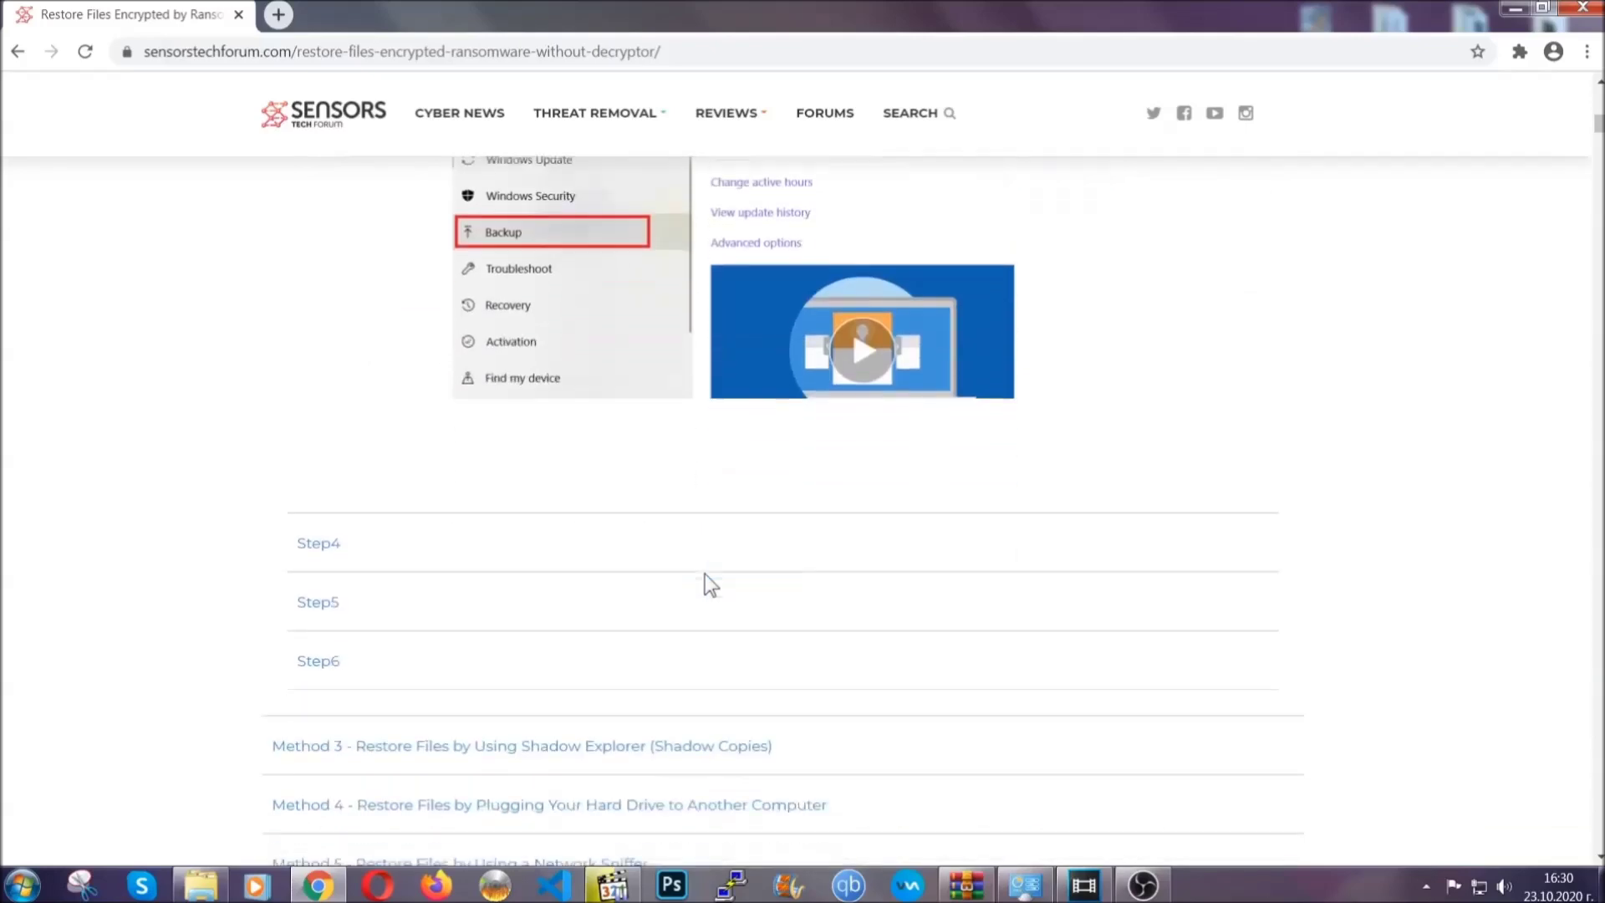
pyautogui.scroll(-3, 704, 573)
pyautogui.scroll(-3, 705, 573)
pyautogui.scroll(-3, 705, 573)
pyautogui.scroll(-2, 704, 573)
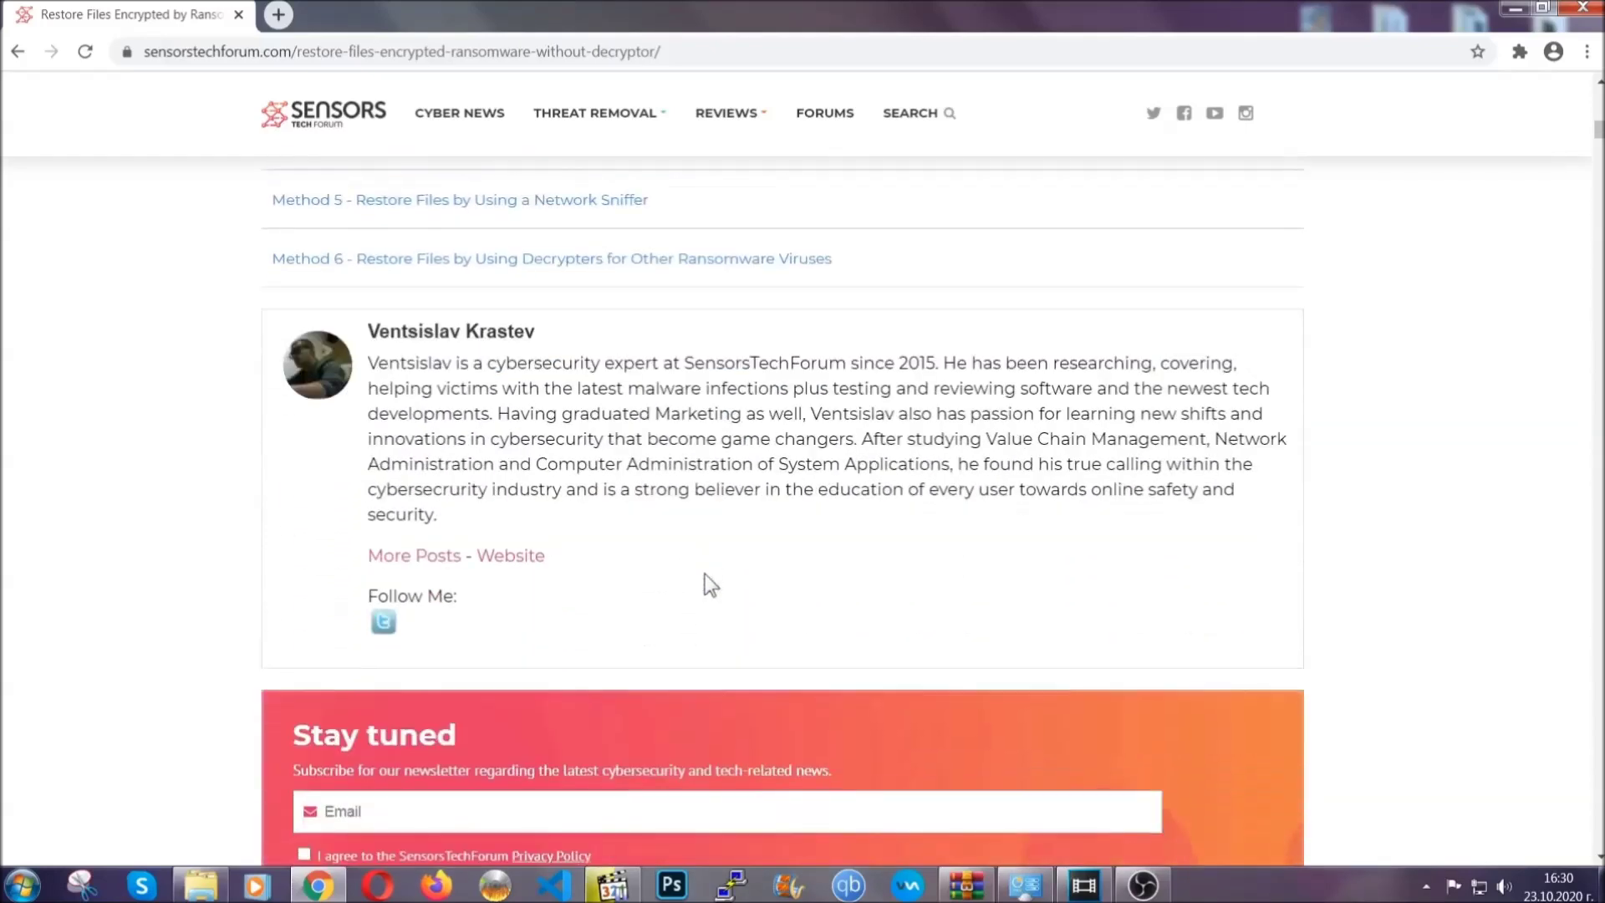
pyautogui.scroll(5, 705, 573)
pyautogui.scroll(6, 705, 572)
pyautogui.scroll(6, 702, 590)
pyautogui.scroll(6, 701, 596)
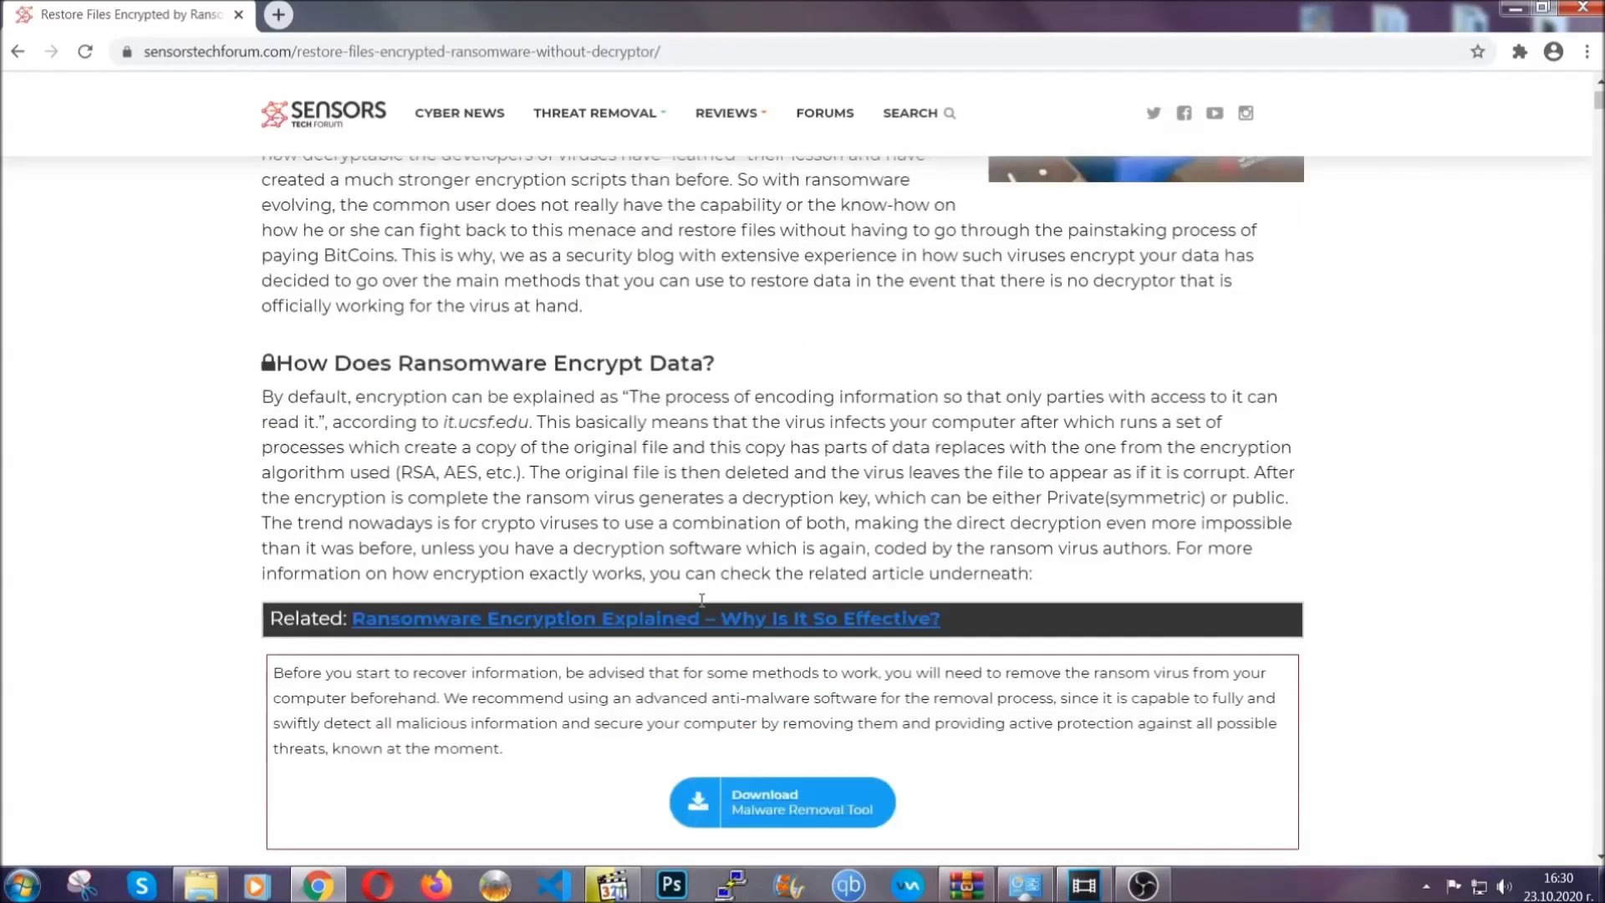
pyautogui.scroll(3, 701, 597)
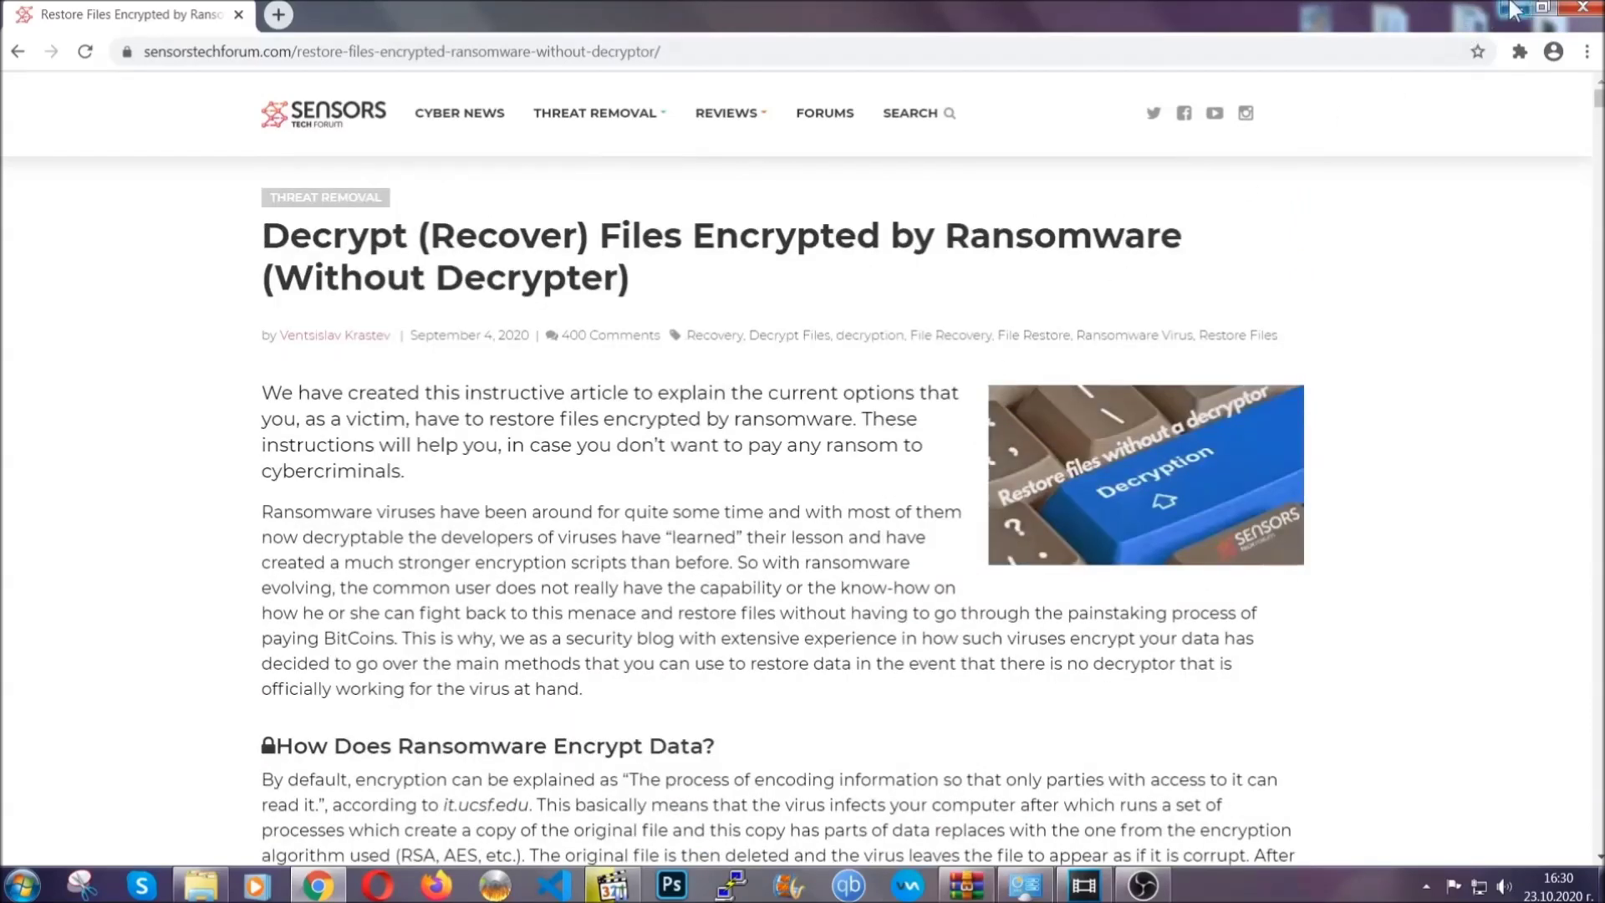
pyautogui.click(1514, 10)
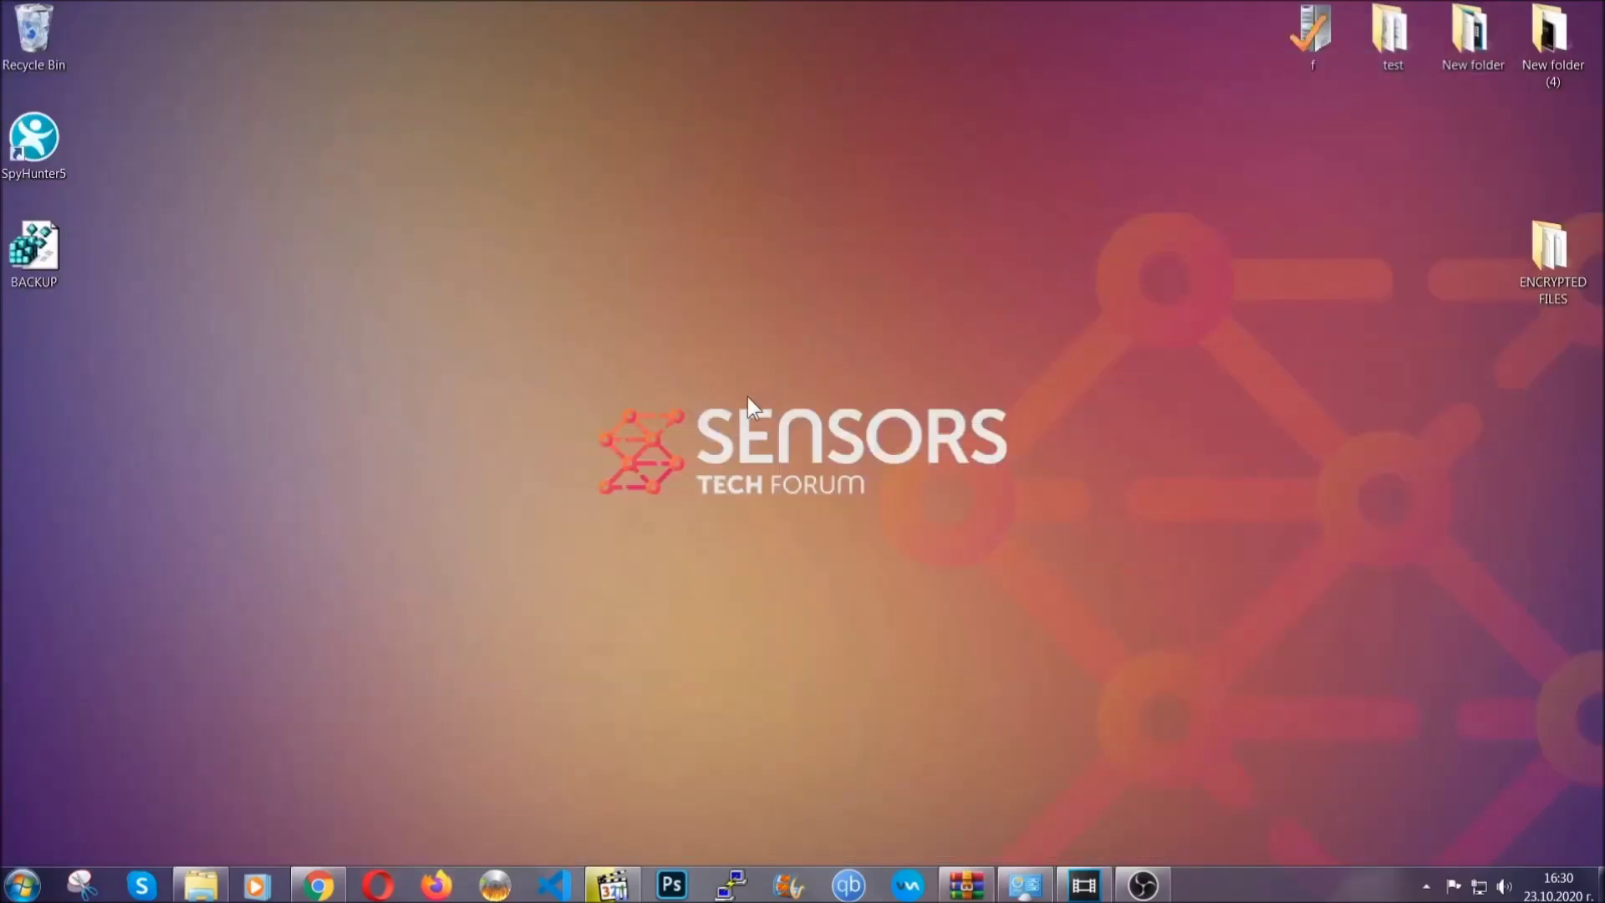